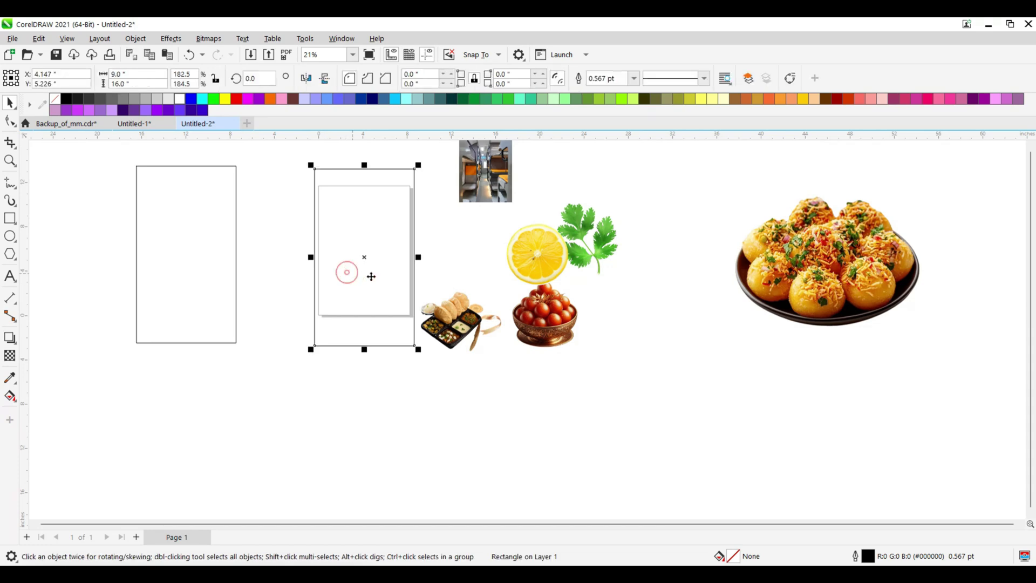
# PowerClip the train interior photo inside the 9 × 16 in rectangle and make it fill the frame
pyautogui.moveTo(490, 165); pyautogui.dragTo(359, 260)
pyautogui.click(387, 296)
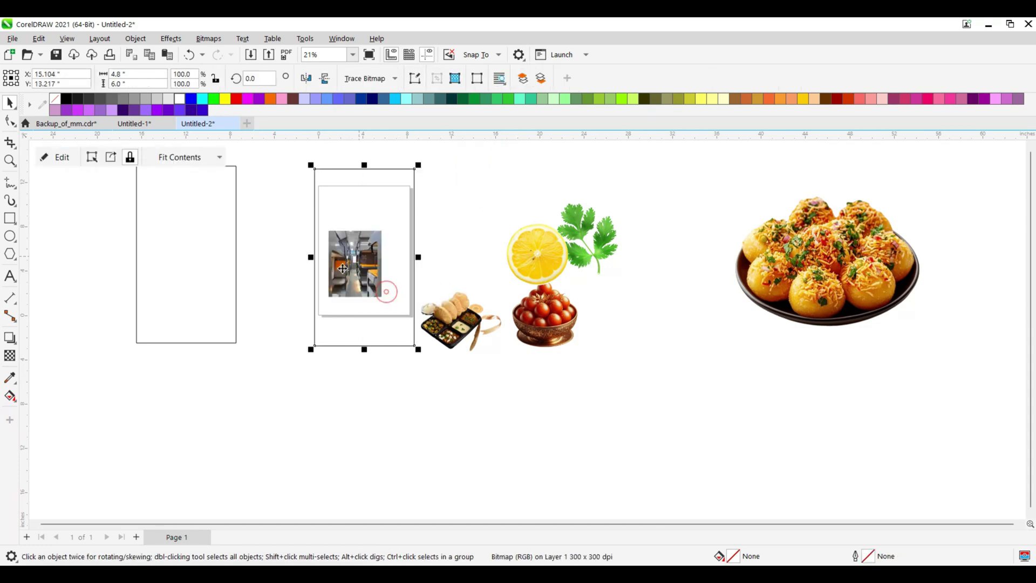
pyautogui.click(184, 167)
pyautogui.click(191, 206)
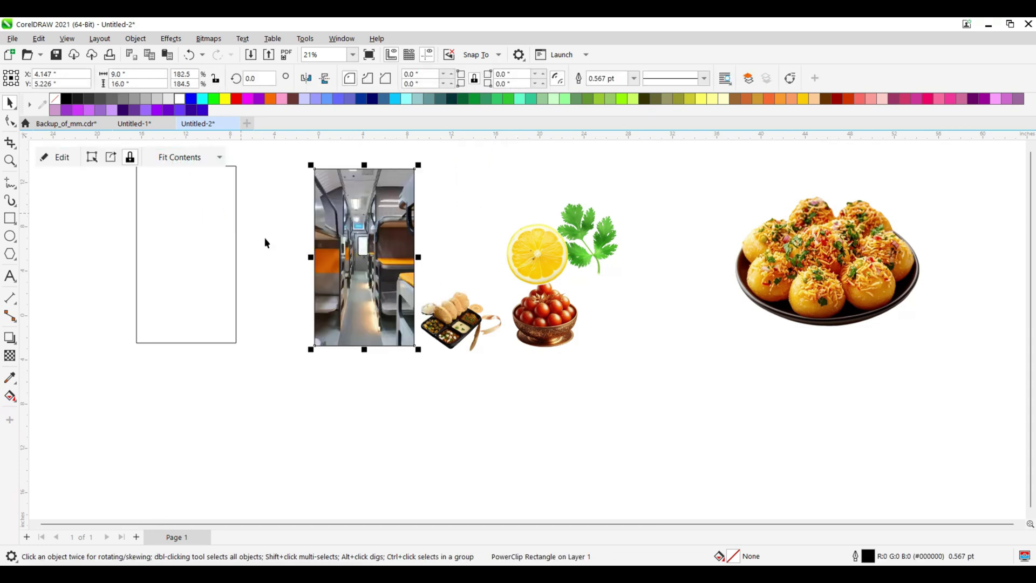
# Align the blank rectangle exactly over the train photo frame and fill it red (#FF0000)
pyautogui.click(342, 370)
pyautogui.moveTo(192, 252); pyautogui.dragTo(374, 264)
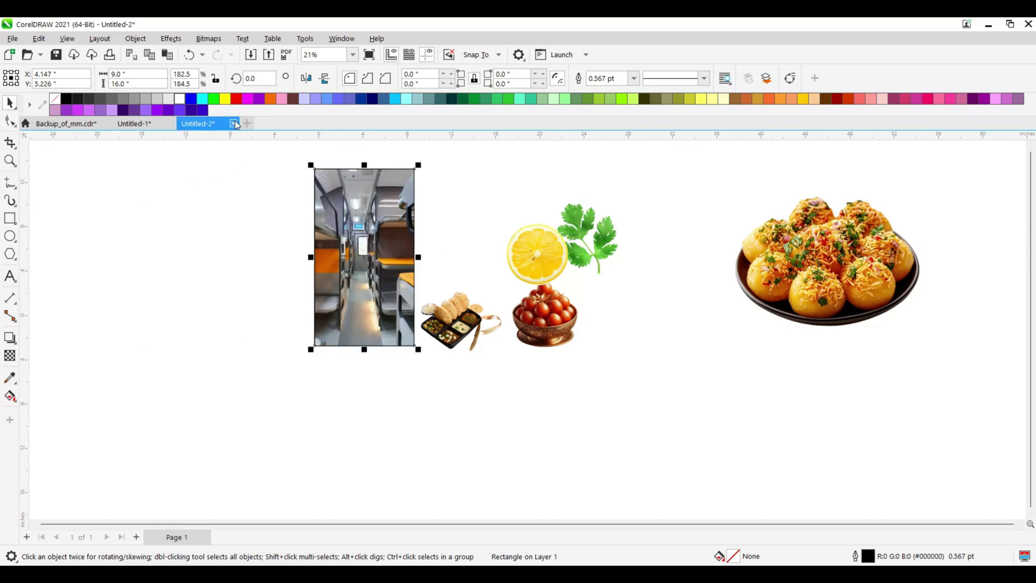
pyautogui.click(238, 100)
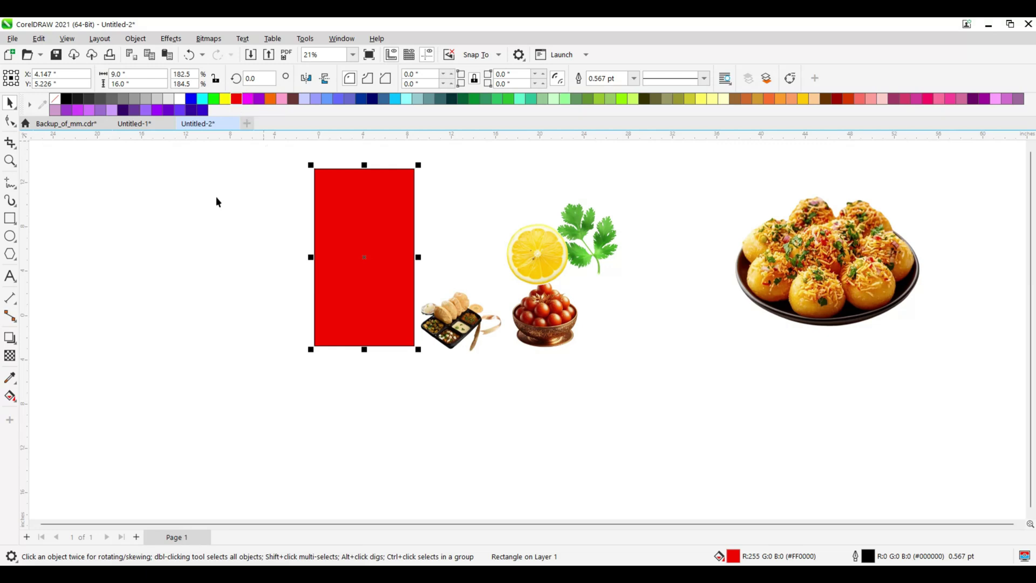
# Apply a uniform transparency of 40 to the red rectangle over the train photo
pyautogui.click(12, 353)
pyautogui.click(353, 362)
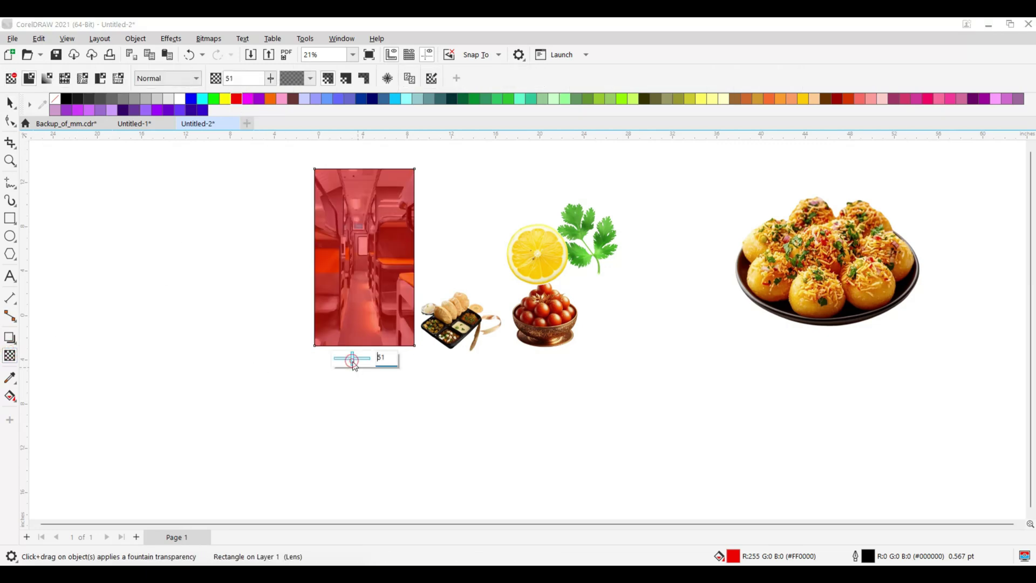
pyautogui.moveTo(351, 364); pyautogui.dragTo(348, 364)
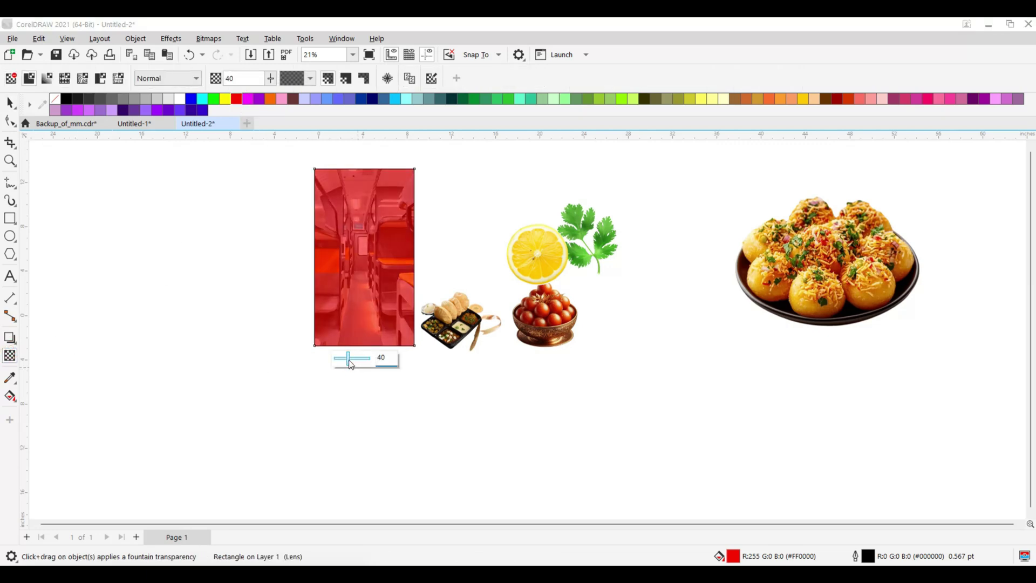
pyautogui.scroll(1, 370, 241)
pyautogui.click(10, 103)
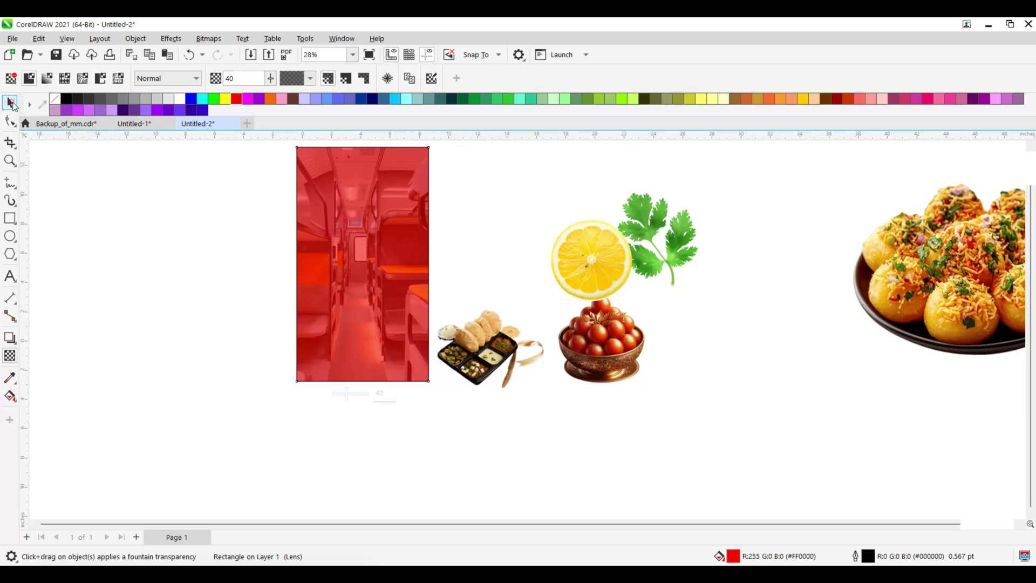
# Remove the outlines from both the red overlay and the train photo frame
pyautogui.scroll(-2, 275, 351)
pyautogui.moveTo(372, 412); pyautogui.dragTo(371, 412)
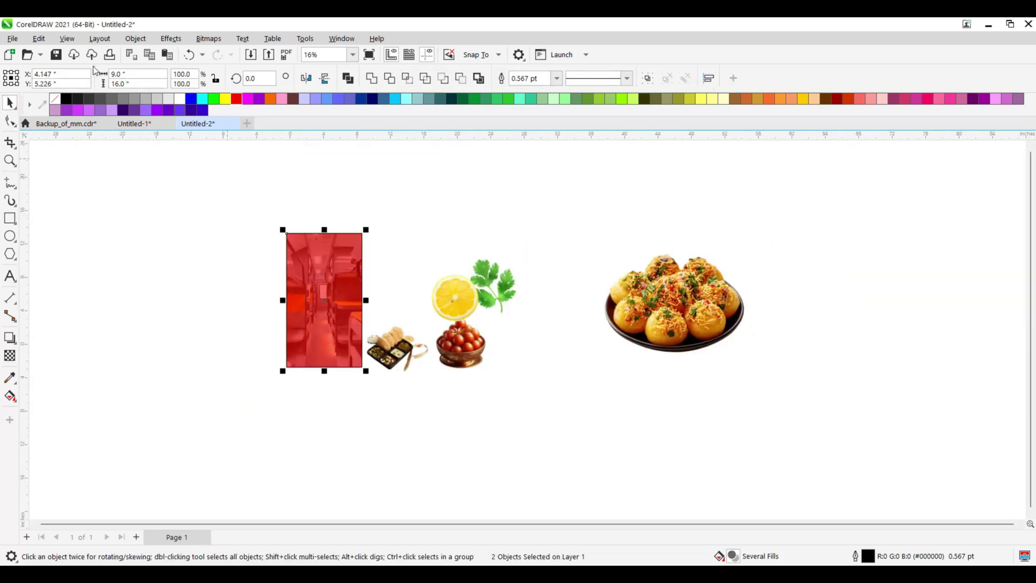
pyautogui.rightClick(56, 98)
pyautogui.click(101, 107)
pyautogui.scroll(1, 302, 287)
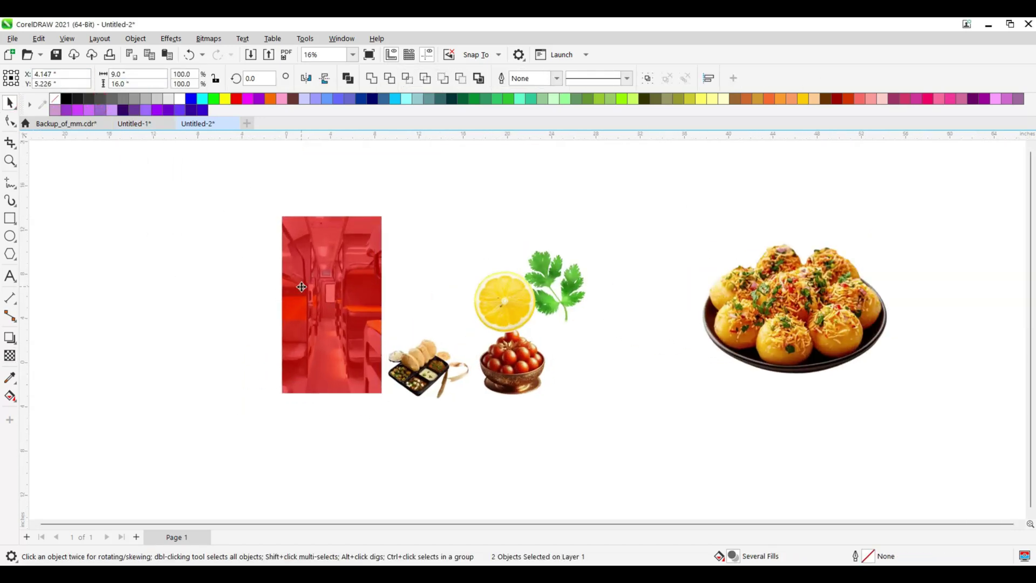
# Draw a rectangle about 5.8 × 4.64 in on the poster and place a copy about 1.15 in high beneath it
pyautogui.scroll(1, 301, 271)
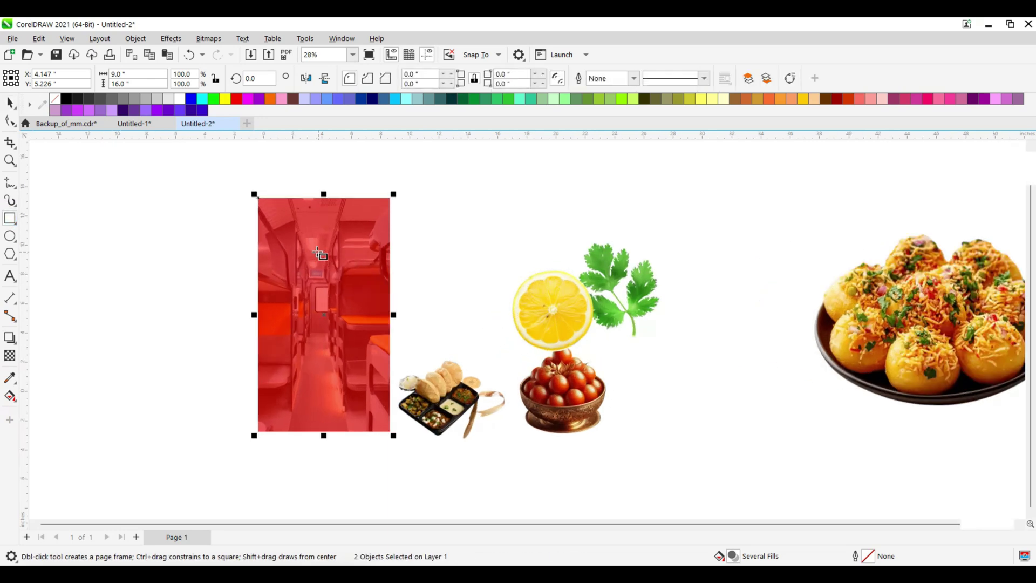
pyautogui.moveTo(295, 242); pyautogui.dragTo(380, 307)
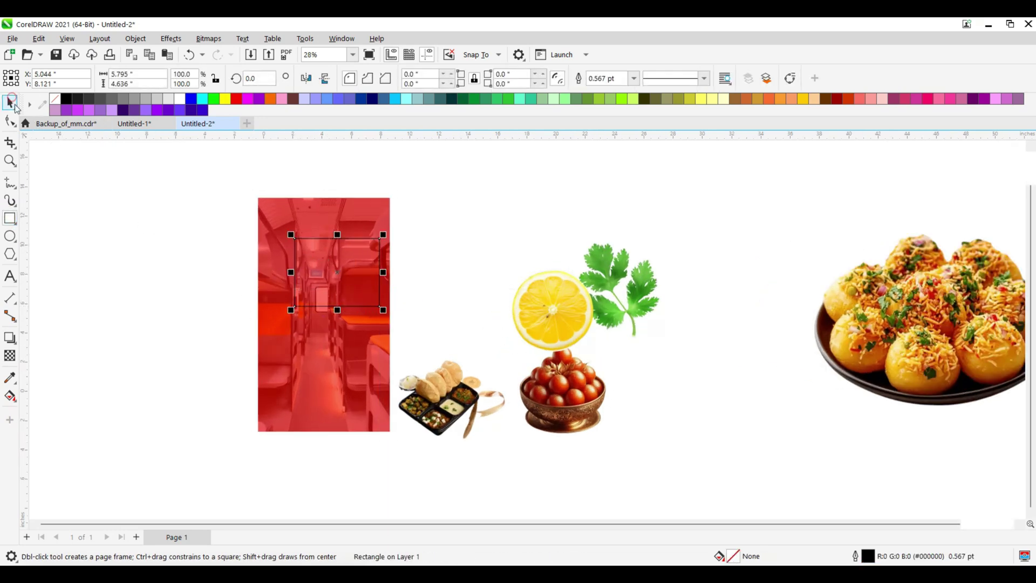
pyautogui.click(11, 102)
pyautogui.moveTo(337, 236); pyautogui.dragTo(347, 297)
pyautogui.rightClick(346, 297)
pyautogui.scroll(2, 317, 306)
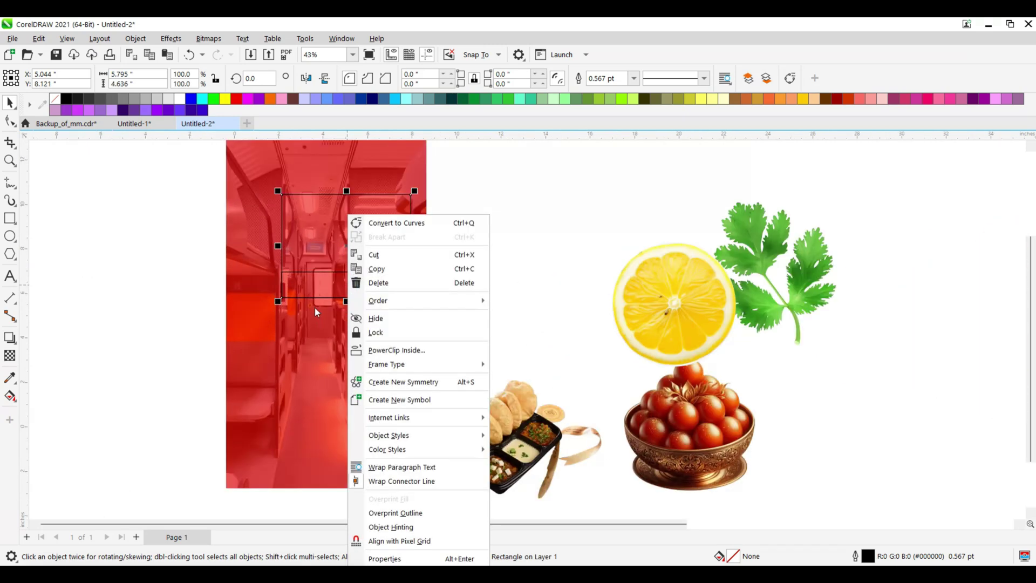
pyautogui.click(214, 273)
pyautogui.click(281, 285)
pyautogui.moveTo(346, 290); pyautogui.dragTo(348, 322)
# Center the large rectangle and its thin copy horizontally on the poster
pyautogui.moveTo(460, 193); pyautogui.dragTo(238, 360)
pyautogui.moveTo(290, 340)
pyautogui.mouseDown()
pyautogui.moveTo(243, 323)
pyautogui.moveTo(270, 340)
pyautogui.mouseUp()
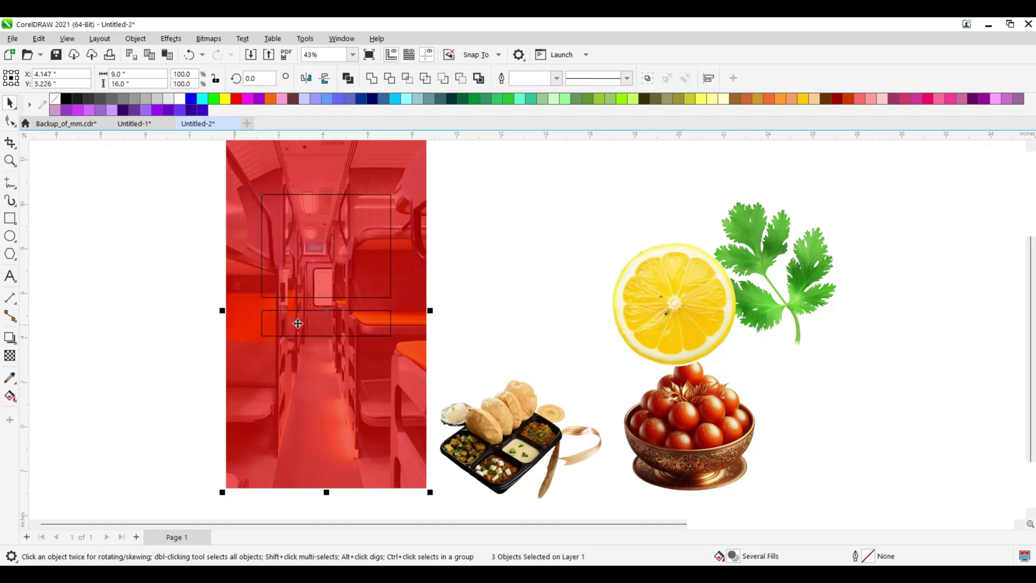
pyautogui.click(449, 268)
# Round the large rectangle's corners to about 0.69 in and the thin rectangle's corners to about 0.2 in
pyautogui.click(317, 247)
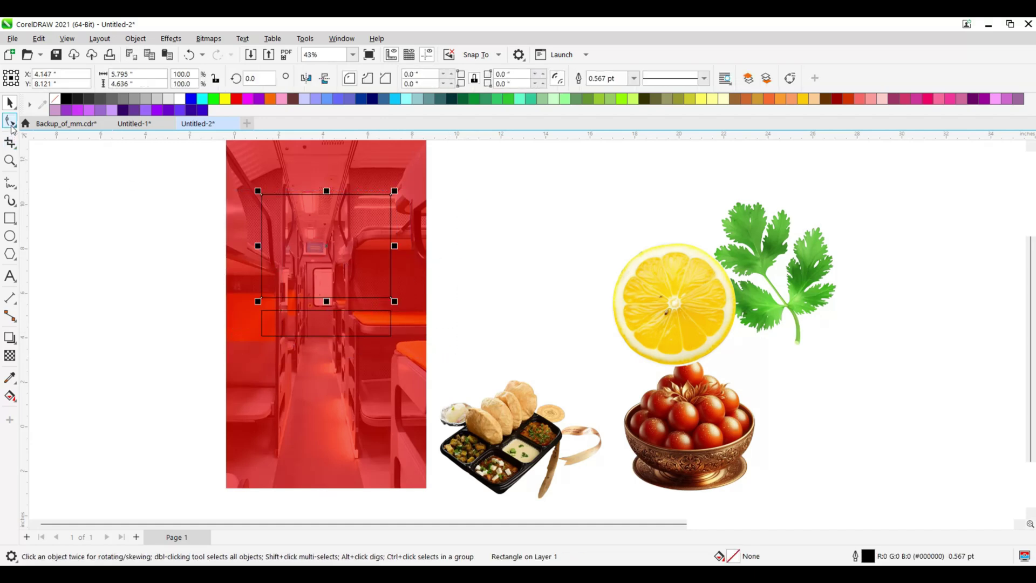
pyautogui.click(10, 122)
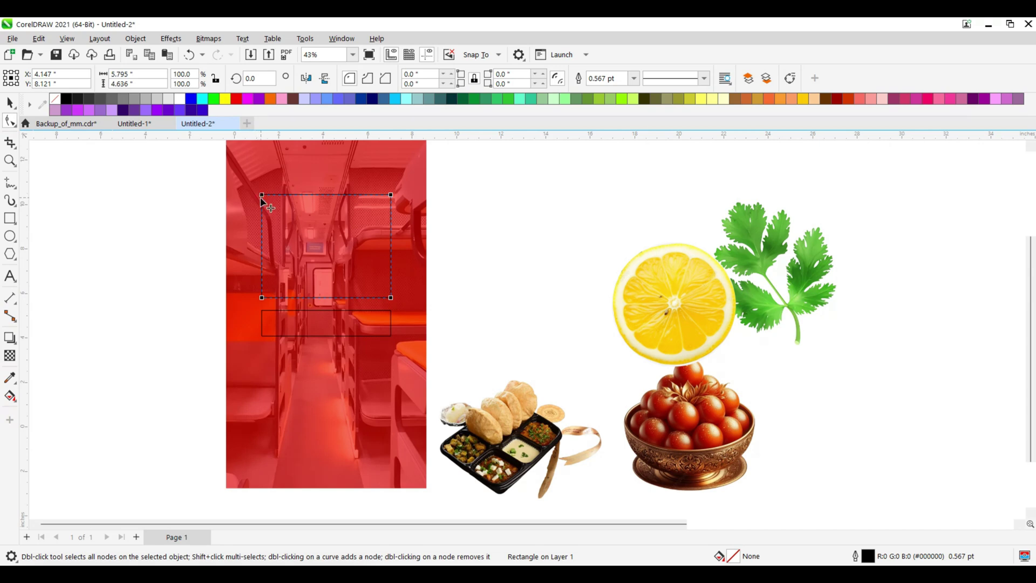
pyautogui.moveTo(261, 202); pyautogui.dragTo(268, 215)
pyautogui.click(335, 336)
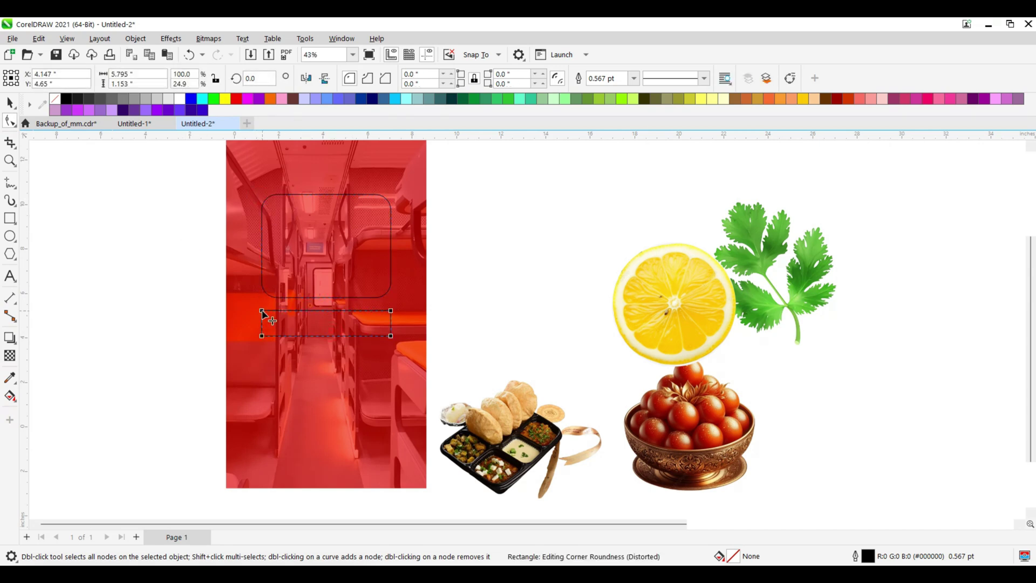
pyautogui.moveTo(262, 311)
pyautogui.mouseDown()
pyautogui.moveTo(277, 314)
pyautogui.moveTo(264, 313)
pyautogui.mouseUp()
pyautogui.click(11, 101)
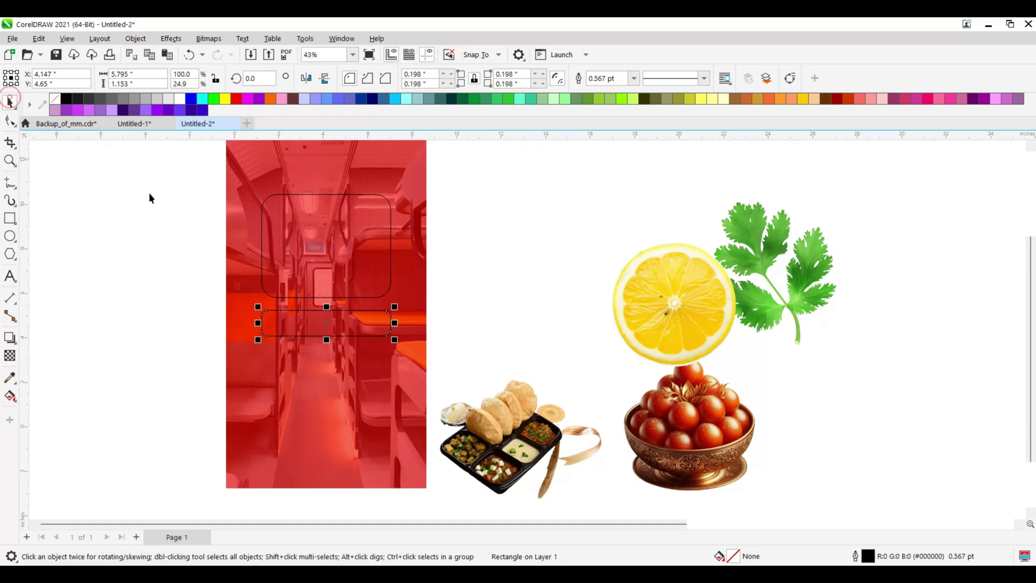
# Shrink the thin rounded rectangle about its center to about 5.37 × 0.77 in
pyautogui.scroll(3, 285, 272)
pyautogui.moveTo(536, 390); pyautogui.dragTo(527, 397)
pyautogui.moveTo(378, 421); pyautogui.dragTo(378, 411)
# Enlarge the large rounded rectangle about its center to about 6.94 × 5.16 in and fill it yellow (#FFCC00)
pyautogui.click(377, 324)
pyautogui.scroll(-2, 453, 291)
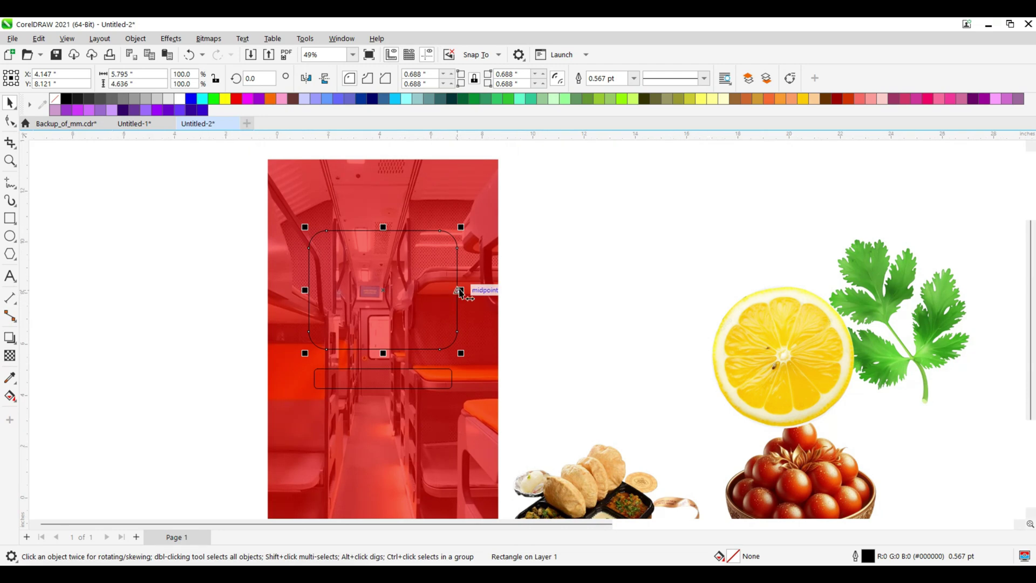
pyautogui.moveTo(461, 290); pyautogui.dragTo(476, 290)
pyautogui.moveTo(383, 227); pyautogui.dragTo(385, 221)
pyautogui.click(617, 239)
pyautogui.click(358, 266)
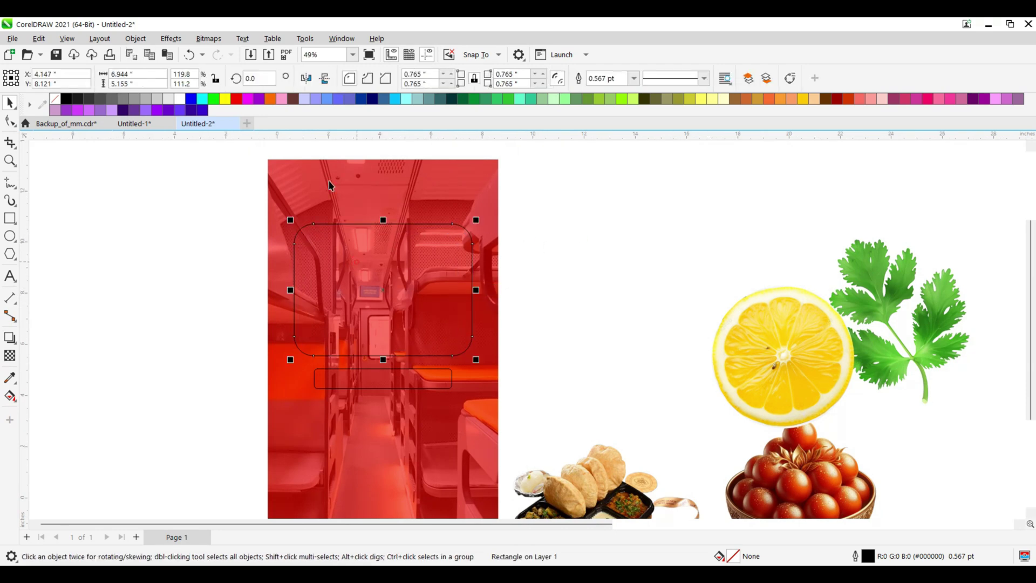
pyautogui.click(803, 99)
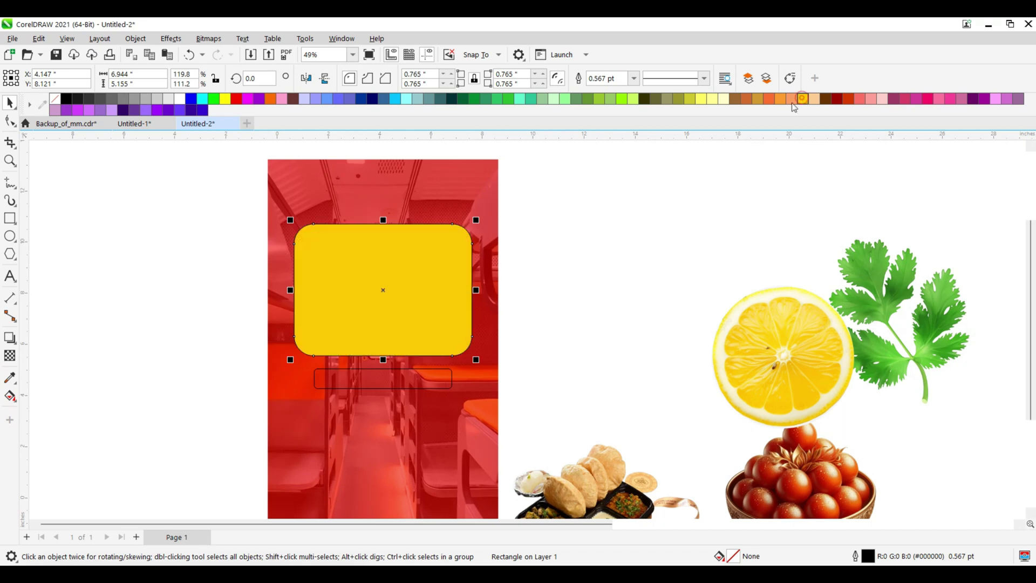
# Give the thin rounded rectangle a white outline 3.0 pt wide
pyautogui.click(398, 370)
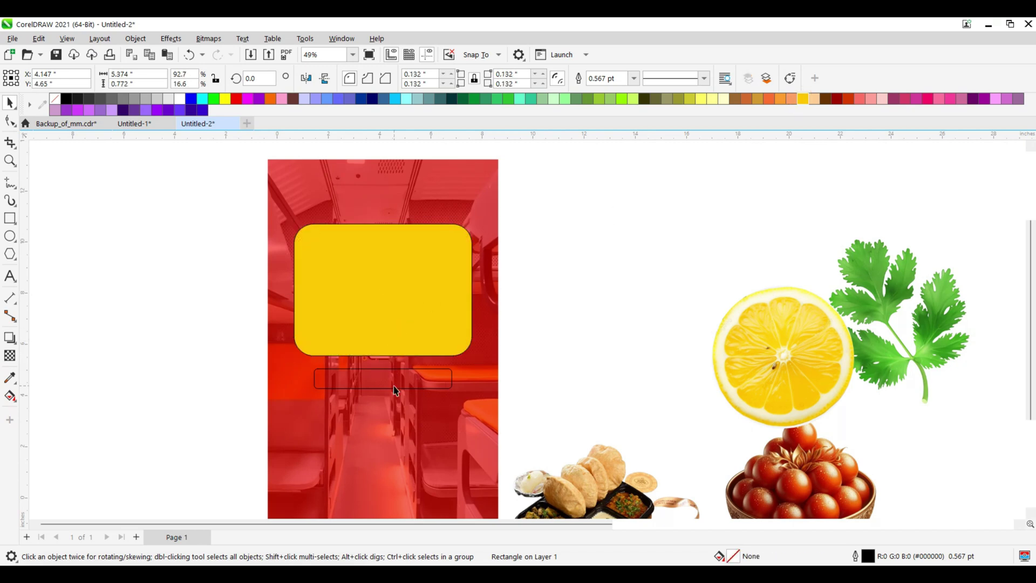
pyautogui.rightClick(179, 103)
pyautogui.click(216, 107)
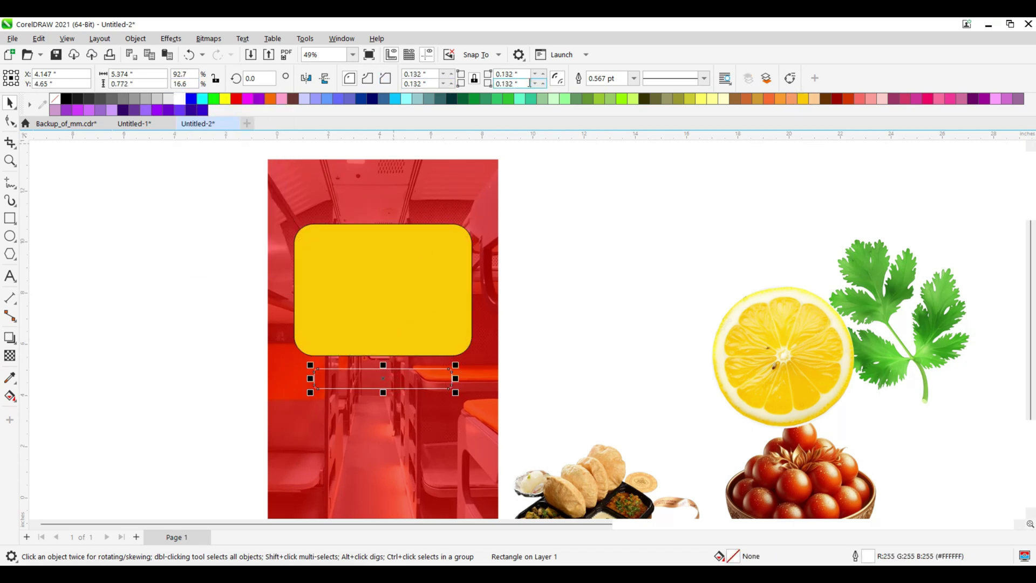
pyautogui.click(634, 79)
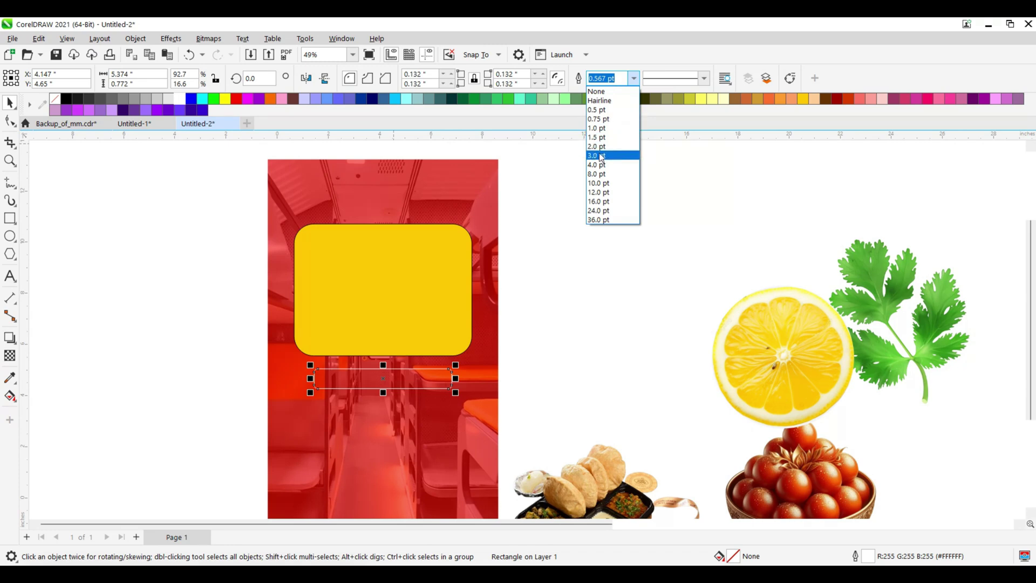
pyautogui.click(599, 154)
# Move the meal tray picture onto the poster's lower-right corner and PowerClip it inside the red overlay
pyautogui.click(447, 269)
pyautogui.scroll(-3, 409, 259)
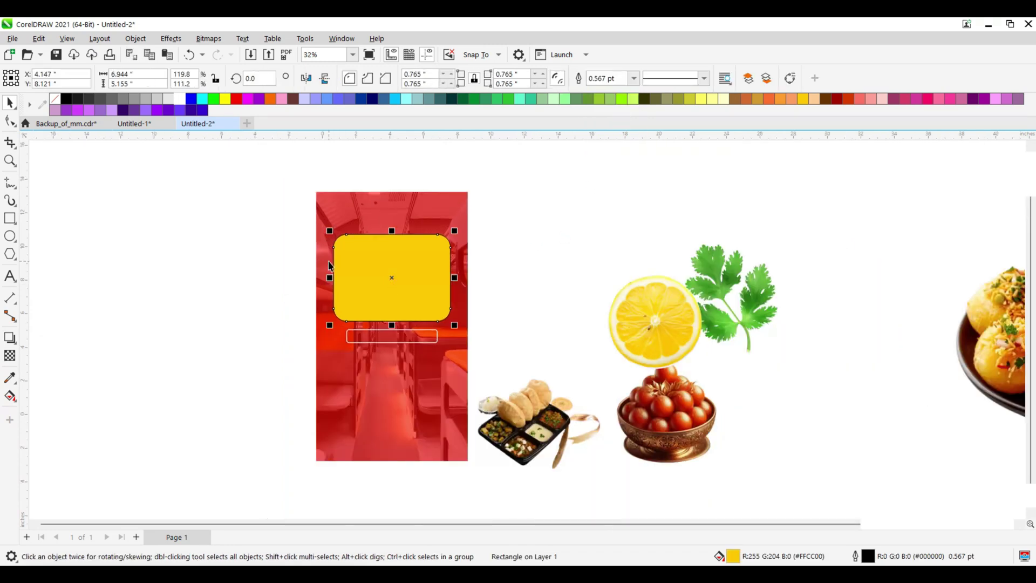
pyautogui.moveTo(561, 440); pyautogui.dragTo(492, 436)
pyautogui.hotkey('shift', 'pageup')
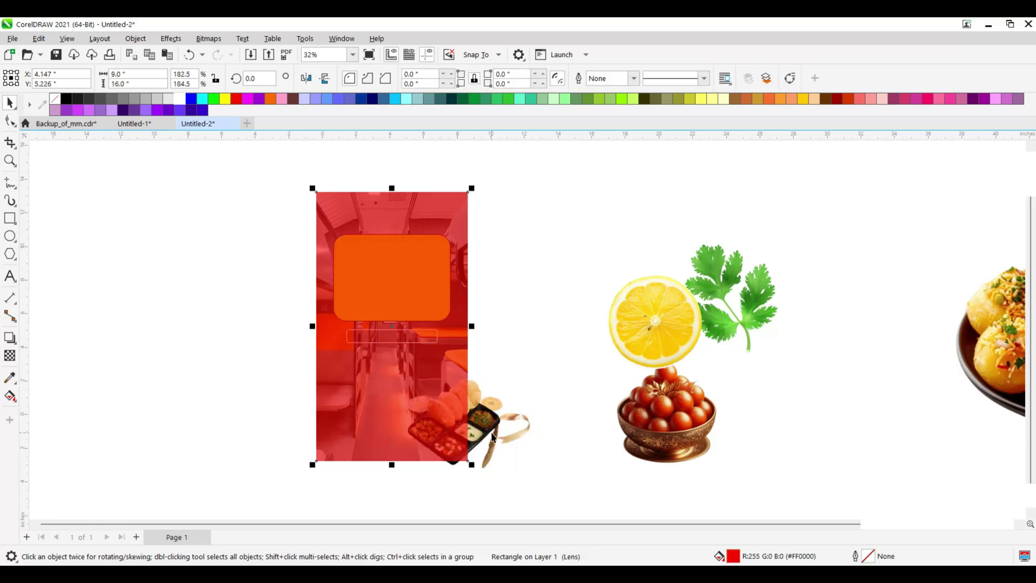
pyautogui.hotkey('ctrl', 'z')
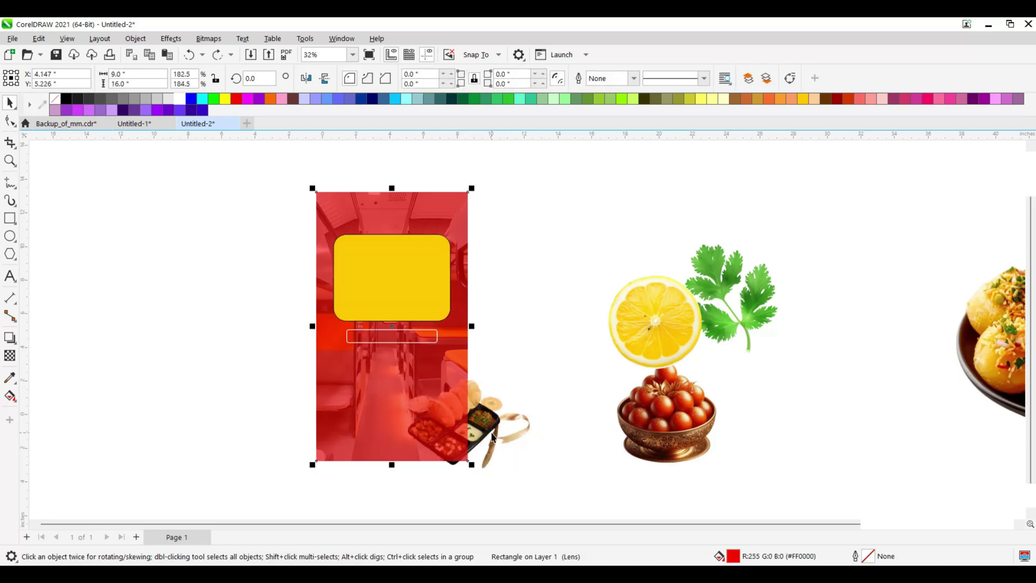
pyautogui.click(498, 419)
pyautogui.rightClick(497, 418)
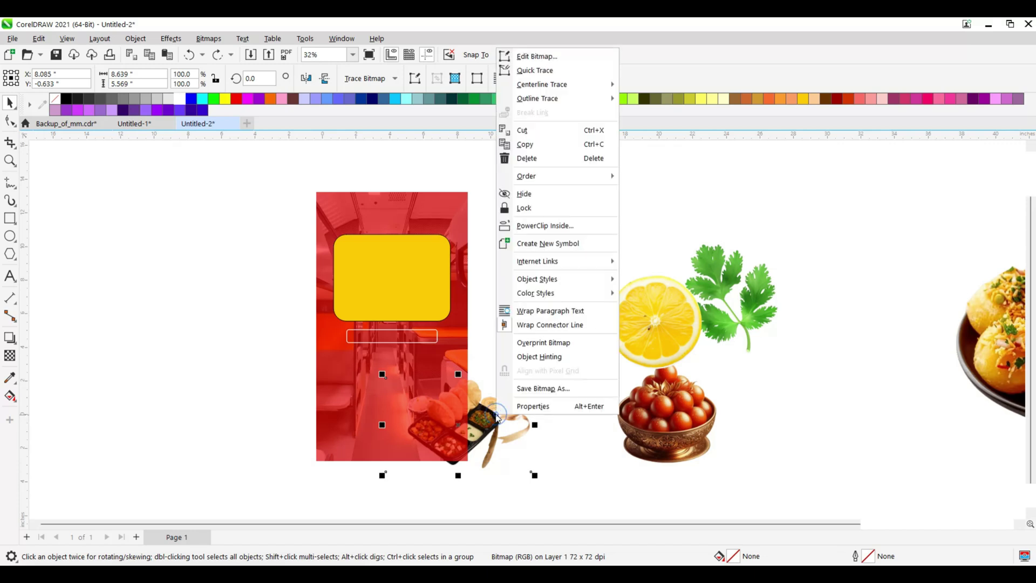
pyautogui.click(544, 226)
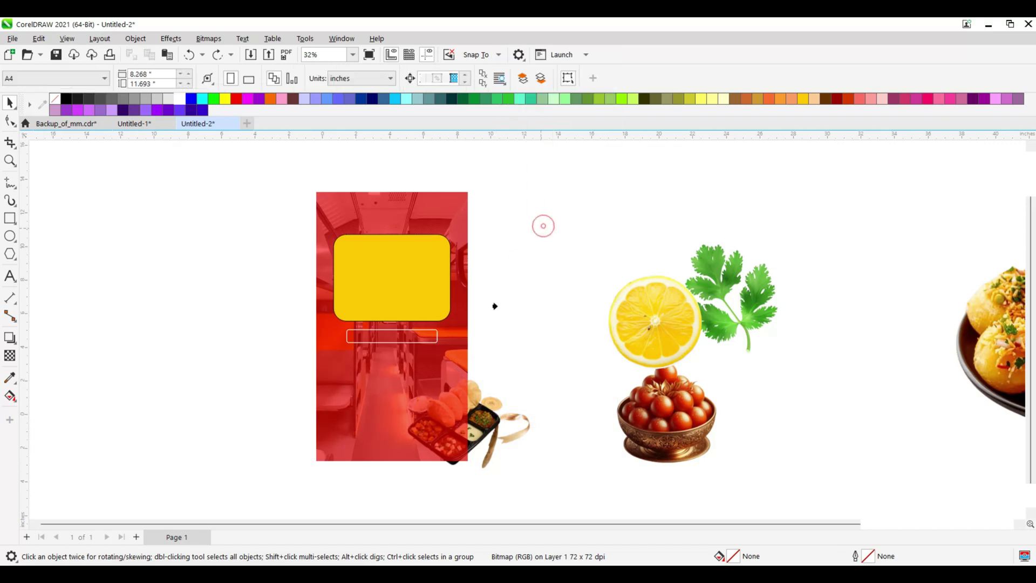
pyautogui.click(441, 384)
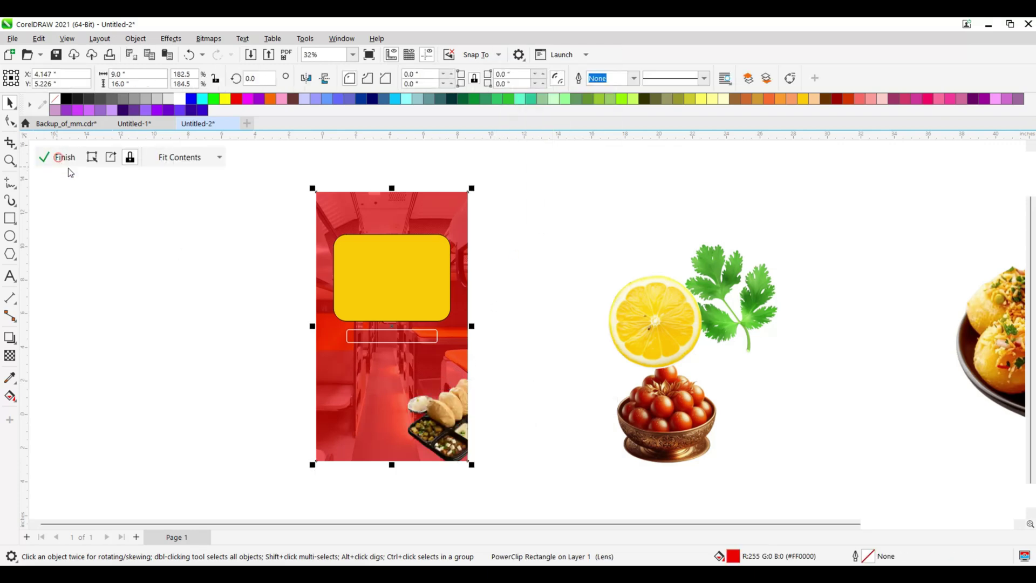
# Shift the meal tray slightly left within the red overlay's PowerClip contents and finish editing the clip
pyautogui.click(60, 157)
pyautogui.scroll(1, 448, 433)
pyautogui.click(434, 412)
pyautogui.moveTo(434, 413); pyautogui.dragTo(429, 412)
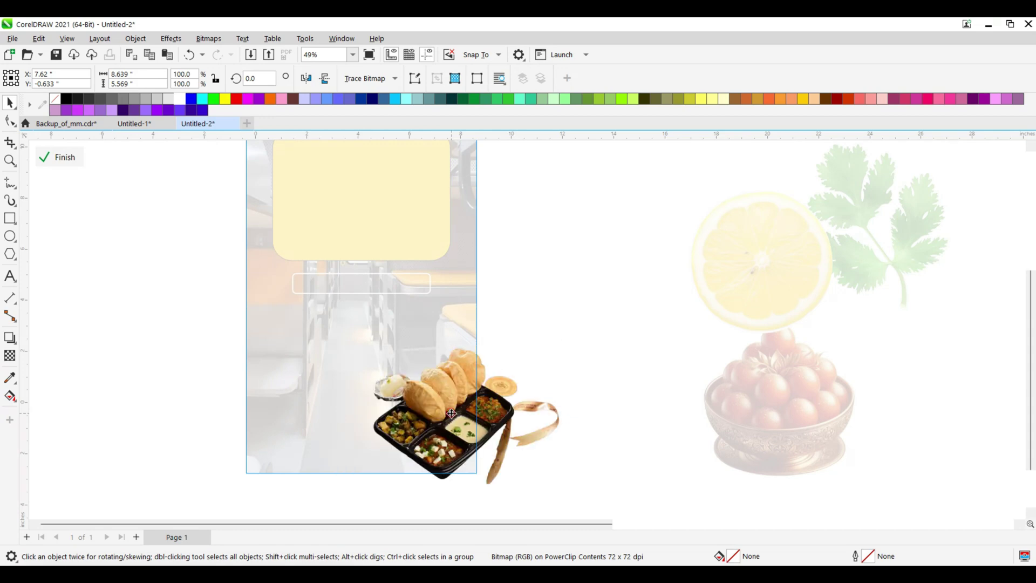
pyautogui.click(59, 157)
pyautogui.scroll(-2, 684, 412)
# Move the bowl of round red sweets down, clear of the lemon and coriander pictures
pyautogui.click(616, 402)
pyautogui.scroll(-1, 561, 343)
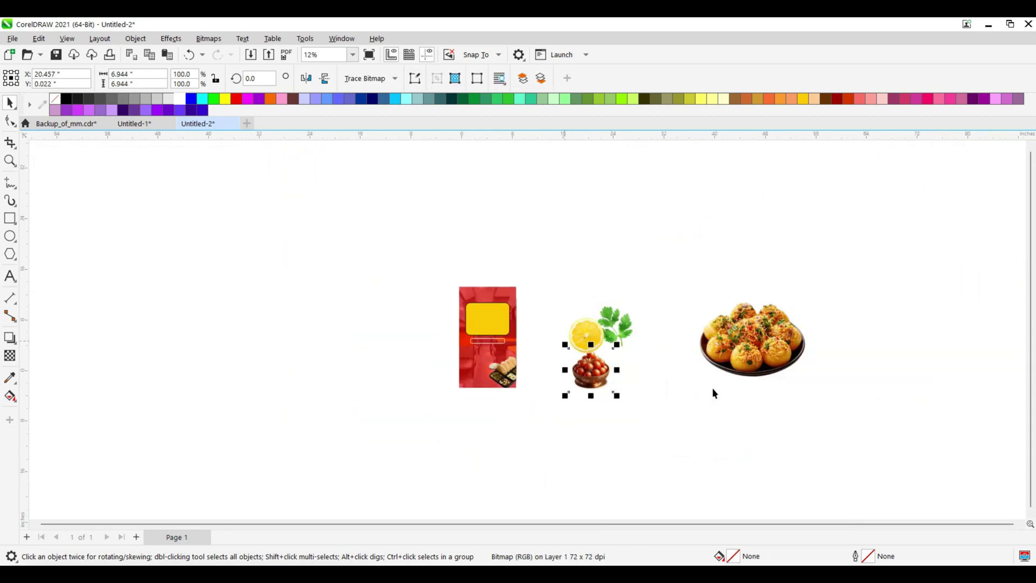
pyautogui.scroll(-1, 690, 317)
pyautogui.moveTo(623, 365); pyautogui.dragTo(632, 391)
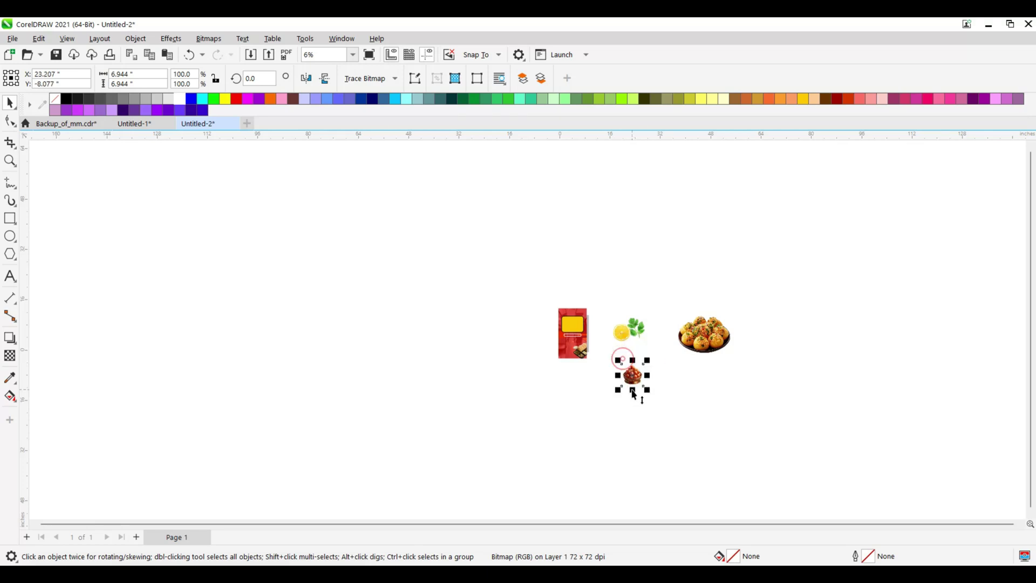
# Move the lemon and coriander pictures down to uncover the small snack picture behind them
pyautogui.scroll(2, 626, 352)
pyautogui.click(622, 340)
pyautogui.click(638, 329)
pyautogui.moveTo(653, 290); pyautogui.dragTo(590, 372)
pyautogui.moveTo(641, 318); pyautogui.dragTo(623, 357)
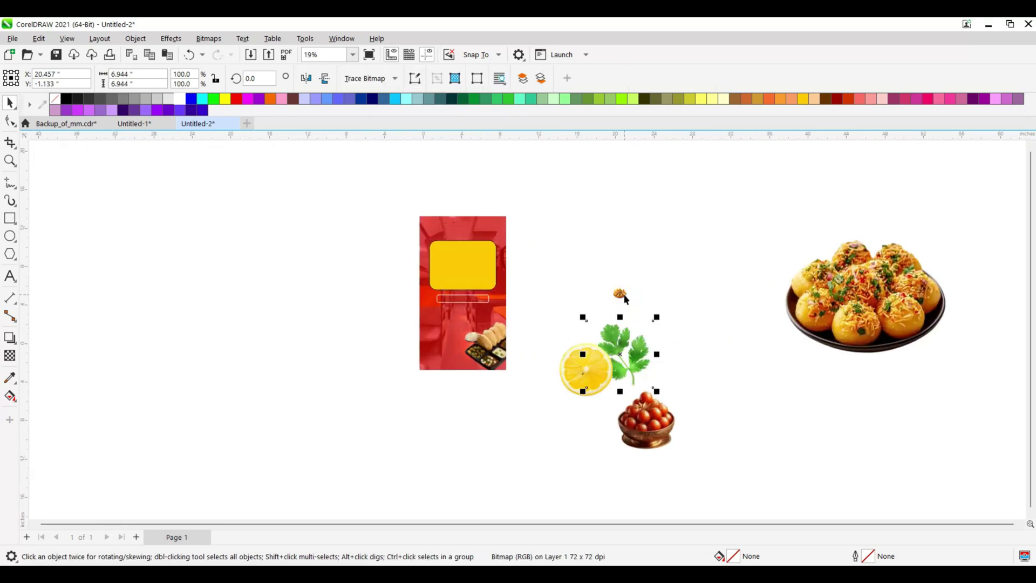
# Transfer the sweets bowl, small snack and large snack plate pictures into the red overlay's PowerClip contents
pyautogui.click(663, 432)
pyautogui.keyDown('shift'); pyautogui.click(620, 294); pyautogui.keyUp('shift')
pyautogui.keyDown('shift'); pyautogui.click(827, 295); pyautogui.keyUp('shift')
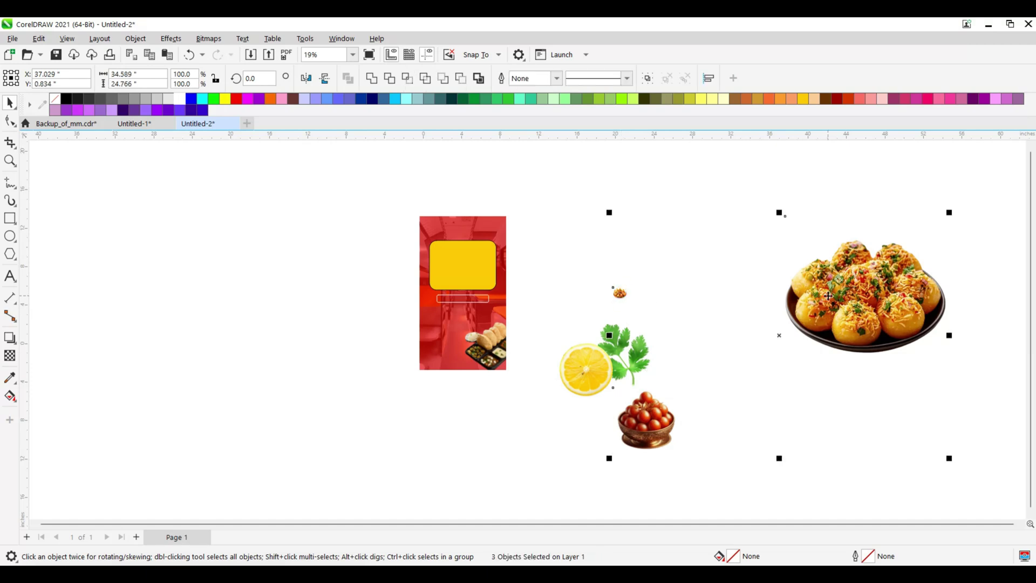
pyautogui.doubleClick(501, 236)
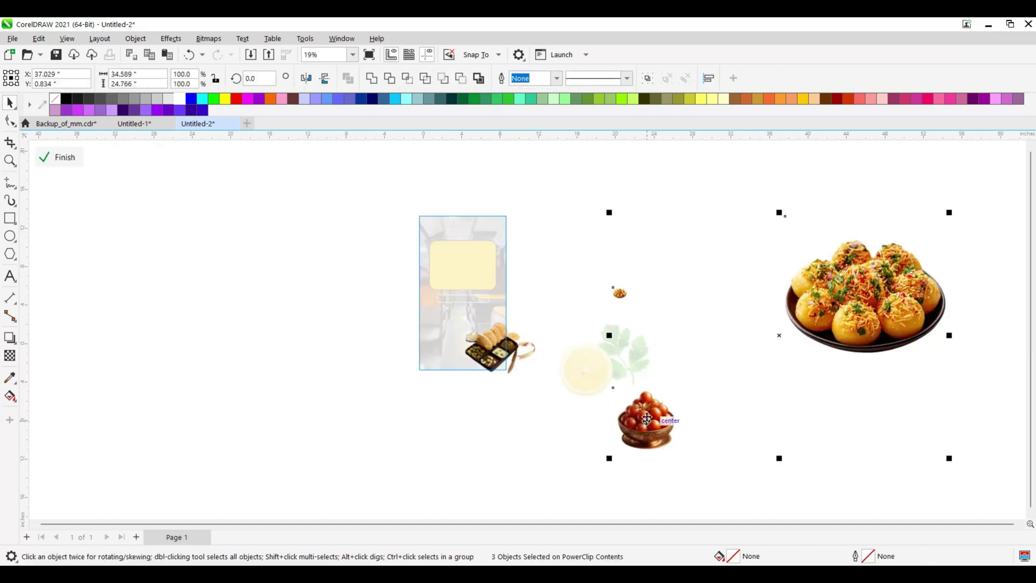
# Move the three food pictures toward the poster, and position the sweets bowl low on it, just beside the meal tray
pyautogui.moveTo(647, 419); pyautogui.dragTo(481, 316)
pyautogui.click(521, 395)
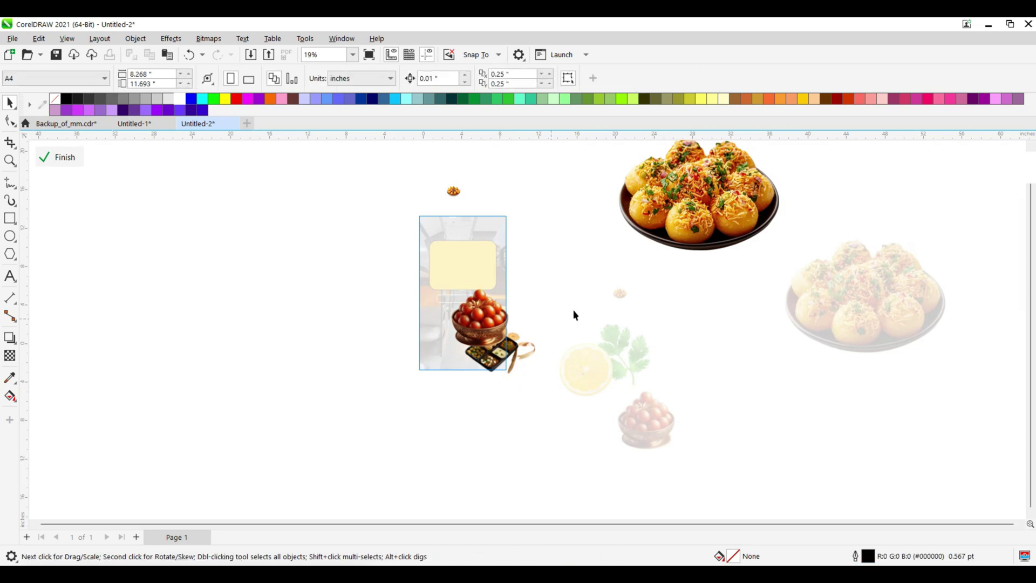
pyautogui.click(472, 340)
pyautogui.scroll(2, 473, 341)
pyautogui.moveTo(540, 262)
pyautogui.mouseDown()
pyautogui.moveTo(546, 275)
pyautogui.moveTo(518, 324)
pyautogui.mouseUp()
# Reshape the meal tray picture by adding nodes on its top and left edges, deleting the upper-left corner node and moving the left node inward
pyautogui.scroll(2, 444, 354)
pyautogui.click(506, 434)
pyautogui.click(506, 434)
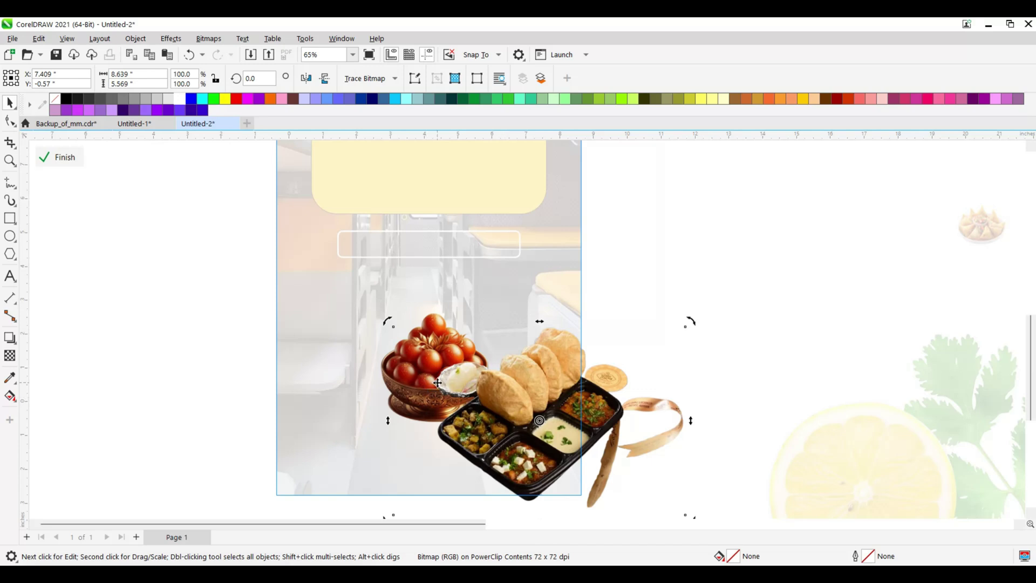
pyautogui.click(11, 120)
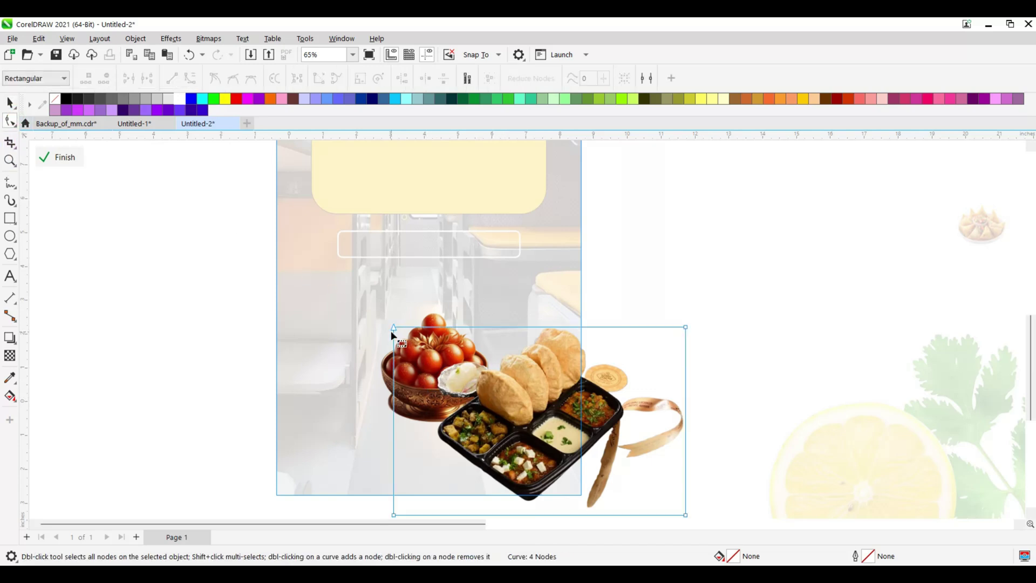
pyautogui.doubleClick(553, 327)
pyautogui.click(395, 439)
pyautogui.doubleClick(394, 437)
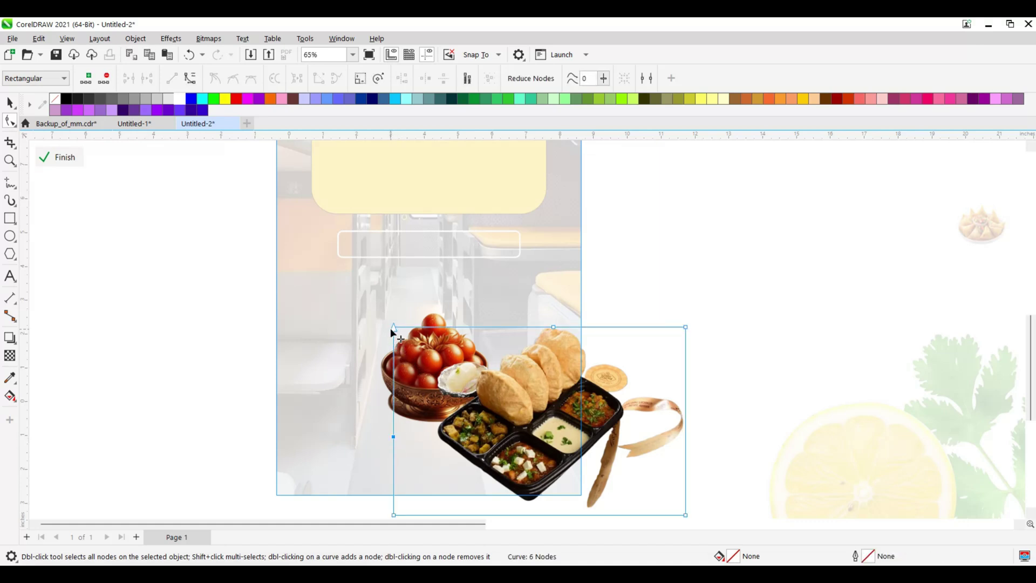
pyautogui.doubleClick(393, 328)
pyautogui.click(394, 436)
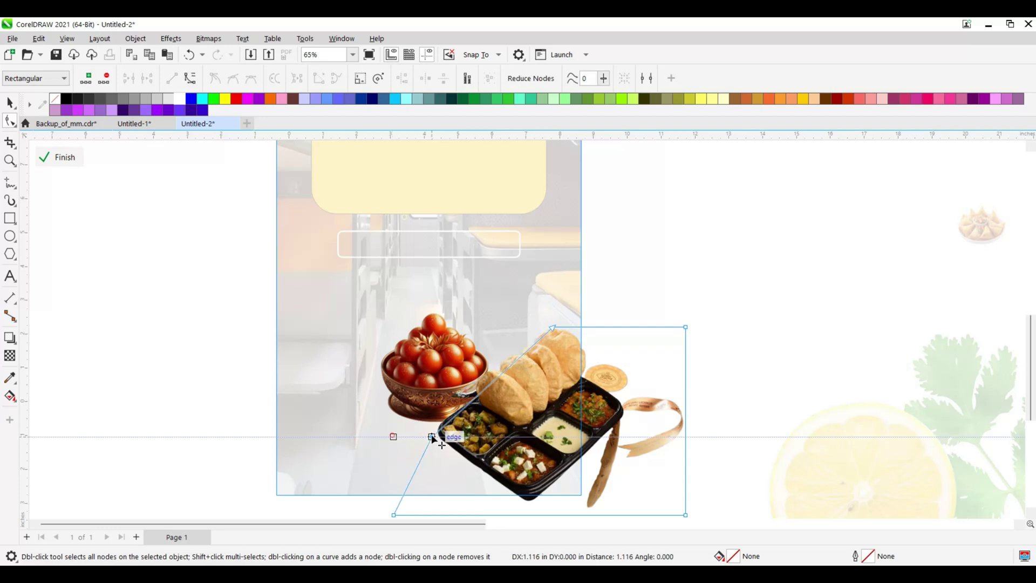
# Move the tray picture's remaining corner nodes in toward the black tray and its top node slightly outward, cropping away most of the cutlery
pyautogui.scroll(-1, 470, 340)
pyautogui.scroll(-2, 471, 346)
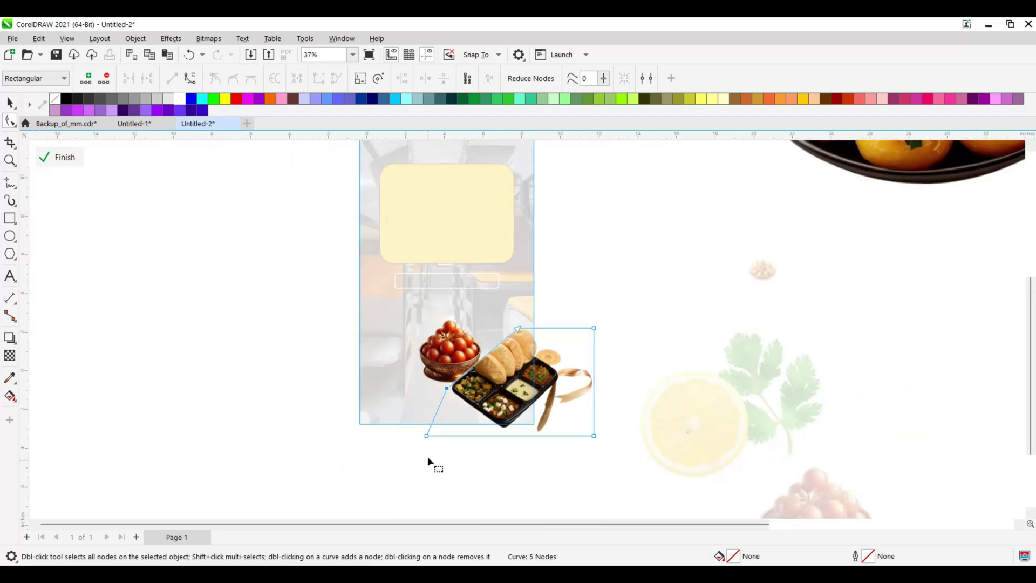
pyautogui.moveTo(427, 436); pyautogui.dragTo(502, 429)
pyautogui.scroll(2, 502, 429)
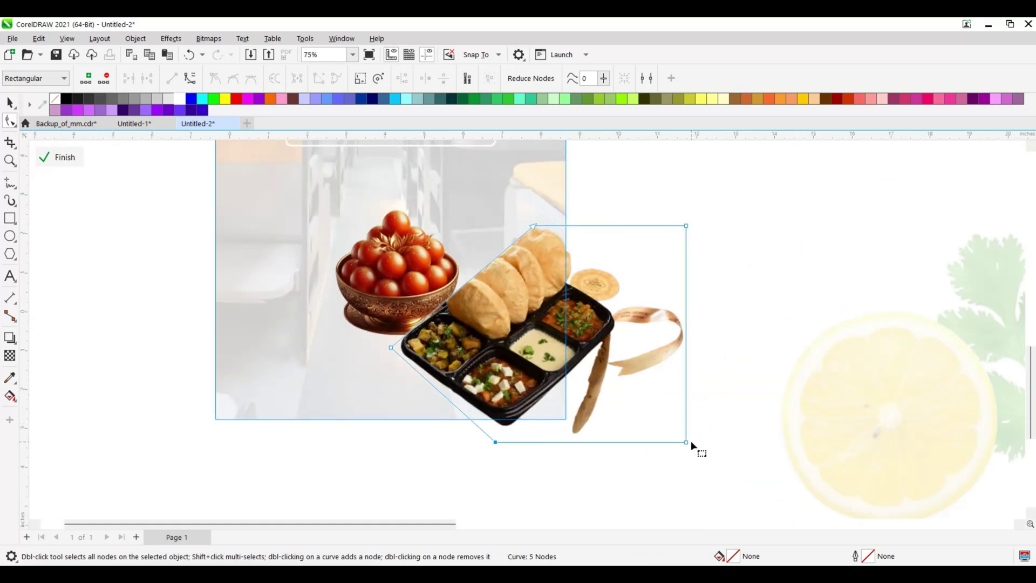
pyautogui.click(683, 442)
pyautogui.moveTo(683, 442); pyautogui.dragTo(619, 323)
pyautogui.moveTo(686, 226); pyautogui.dragTo(622, 323)
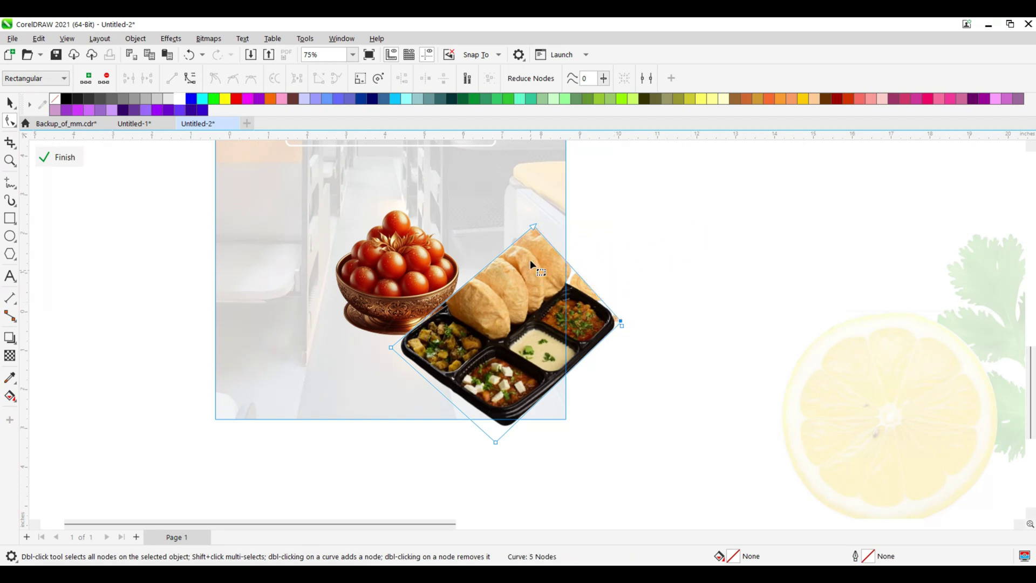
pyautogui.moveTo(536, 228); pyautogui.dragTo(560, 207)
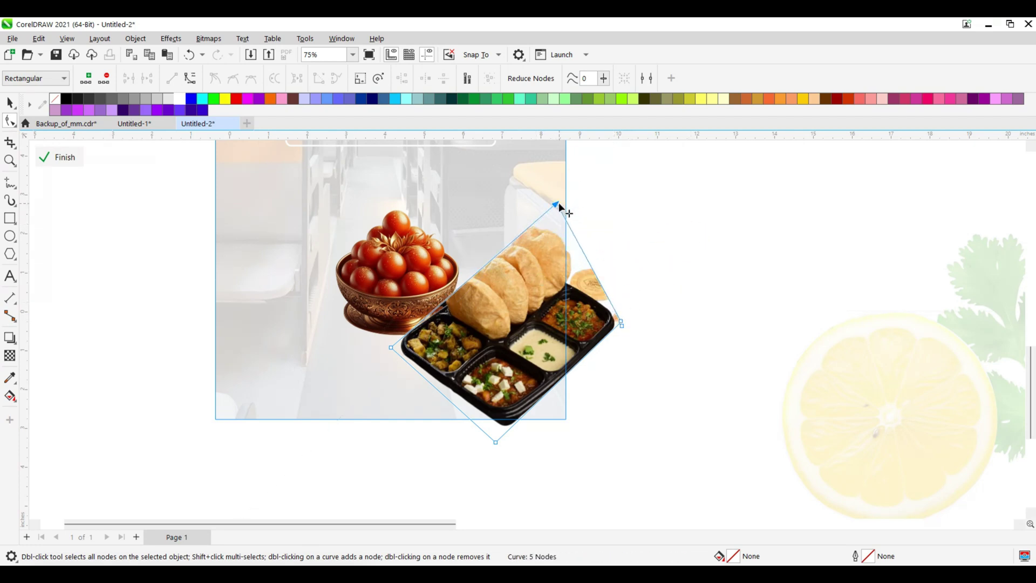
pyautogui.click(77, 165)
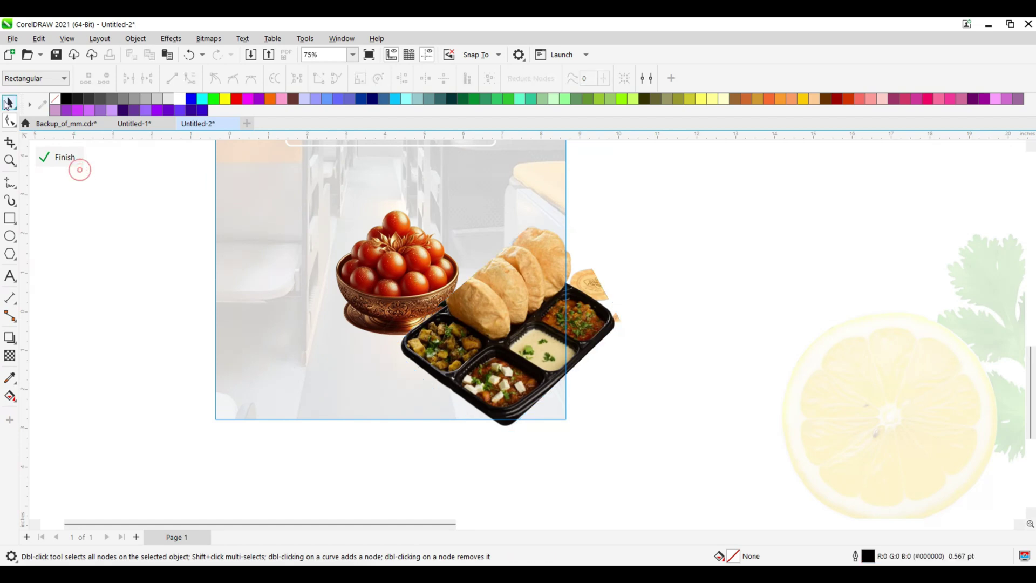
pyautogui.click(10, 102)
# Move the large snack plate onto the poster's lower part and scale it down to about 39%
pyautogui.scroll(-2, 286, 386)
pyautogui.scroll(-2, 406, 419)
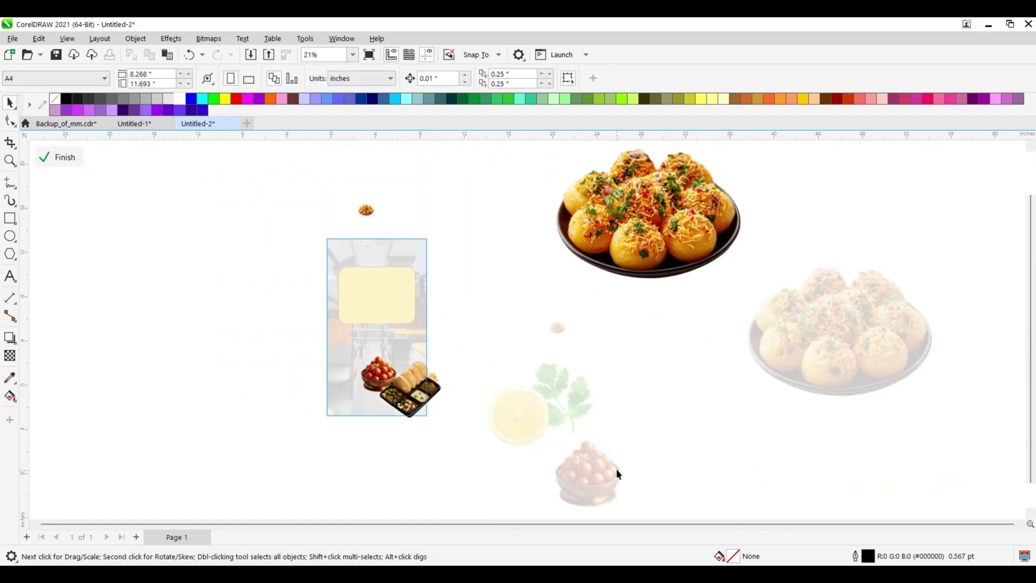
pyautogui.moveTo(626, 258); pyautogui.dragTo(404, 449)
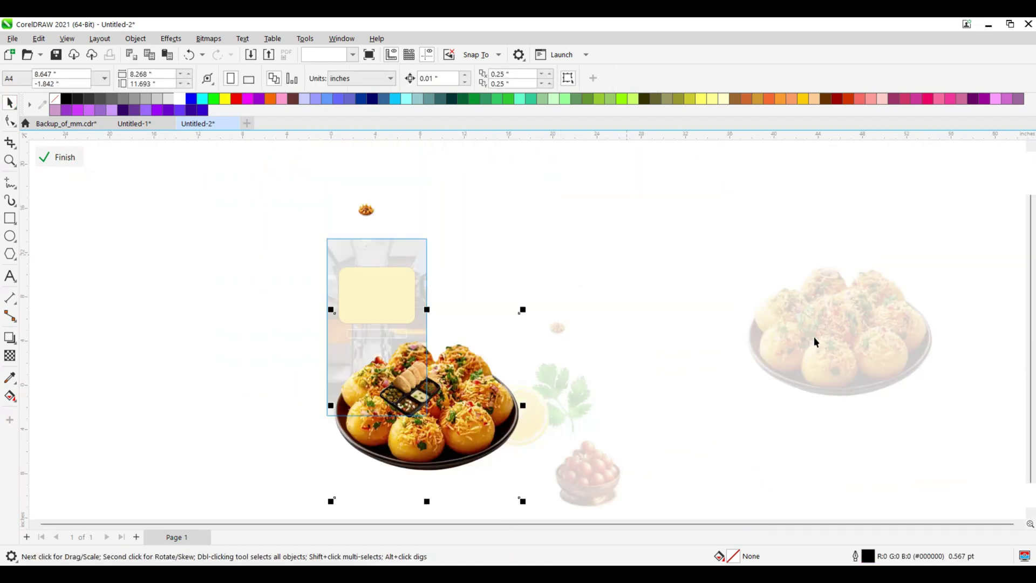
pyautogui.moveTo(814, 338); pyautogui.dragTo(343, 406)
pyautogui.click(414, 431)
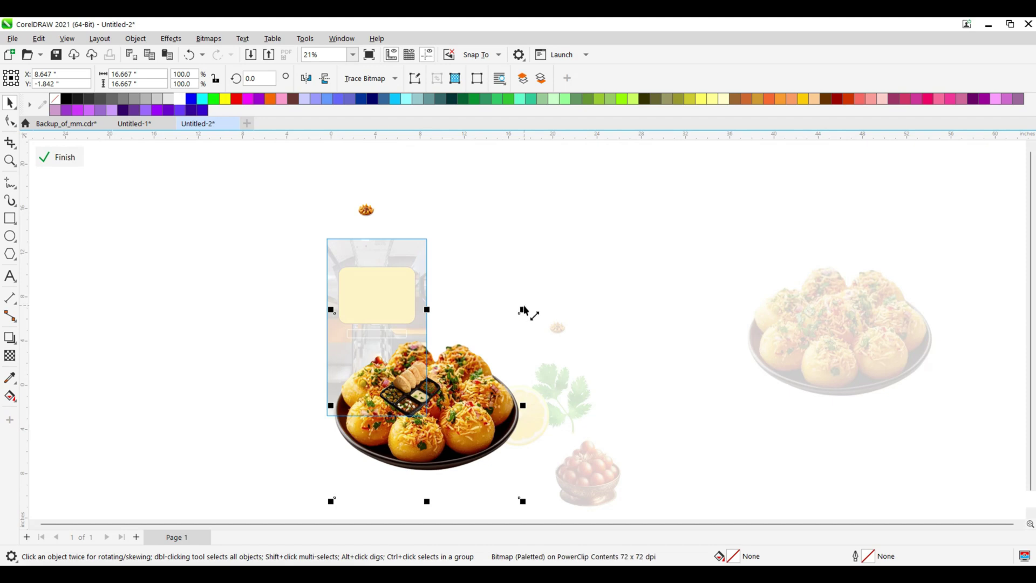
pyautogui.moveTo(522, 305); pyautogui.dragTo(374, 380)
pyautogui.scroll(-1, 777, 372)
pyautogui.scroll(1, 634, 354)
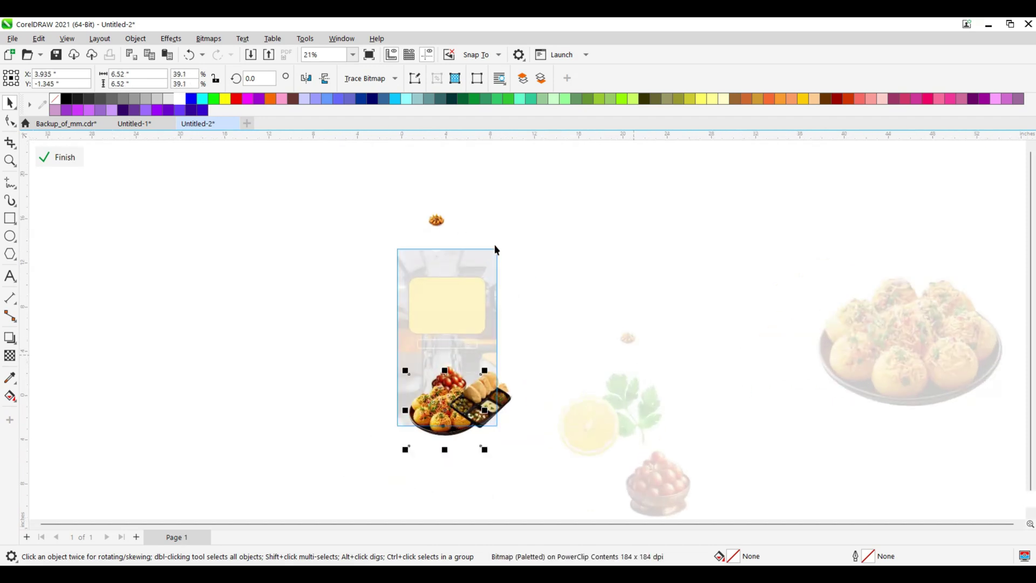
# Place the small samosa picture beside the sweets bowl, enlarge it to about 302%, and shift the large snack plate down
pyautogui.moveTo(438, 222); pyautogui.dragTo(516, 286)
pyautogui.scroll(3, 399, 382)
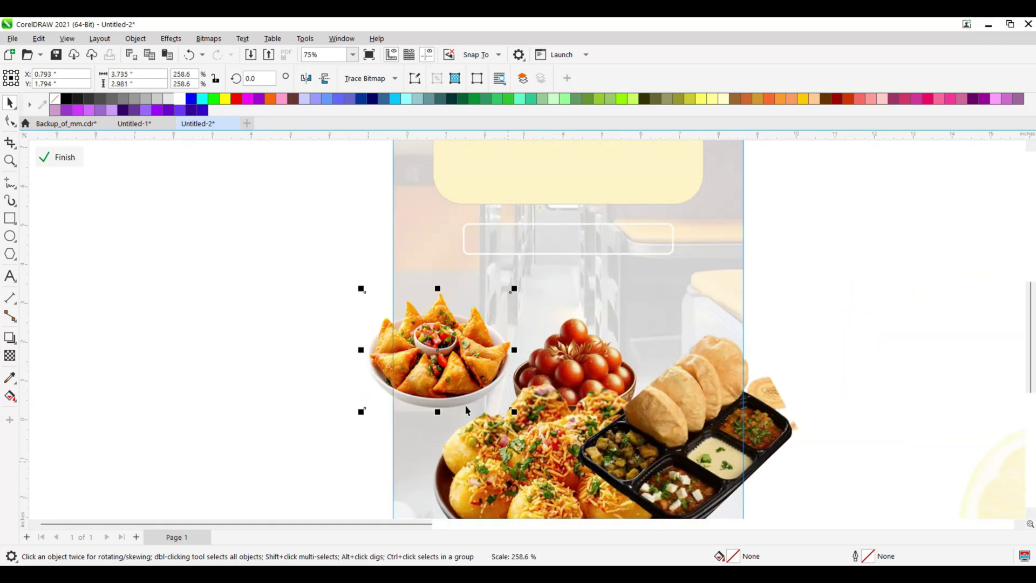
pyautogui.moveTo(465, 405); pyautogui.dragTo(504, 449)
pyautogui.moveTo(446, 364); pyautogui.dragTo(458, 416)
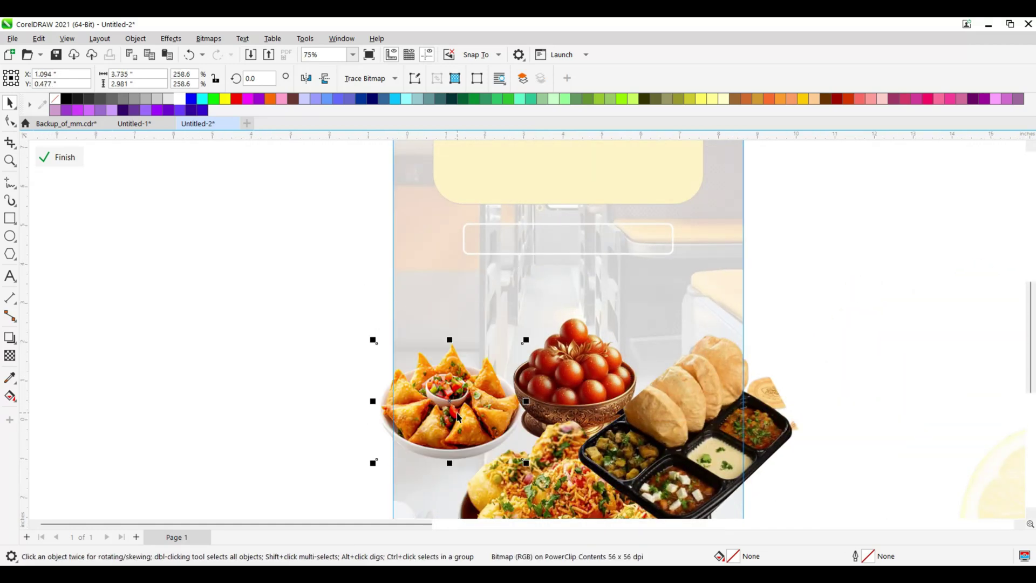
pyautogui.moveTo(529, 343); pyautogui.dragTo(551, 319)
# Bring the samosa plate to the front and adjust its position at the poster's left edge, overlapping the sweets bowl
pyautogui.click(469, 411)
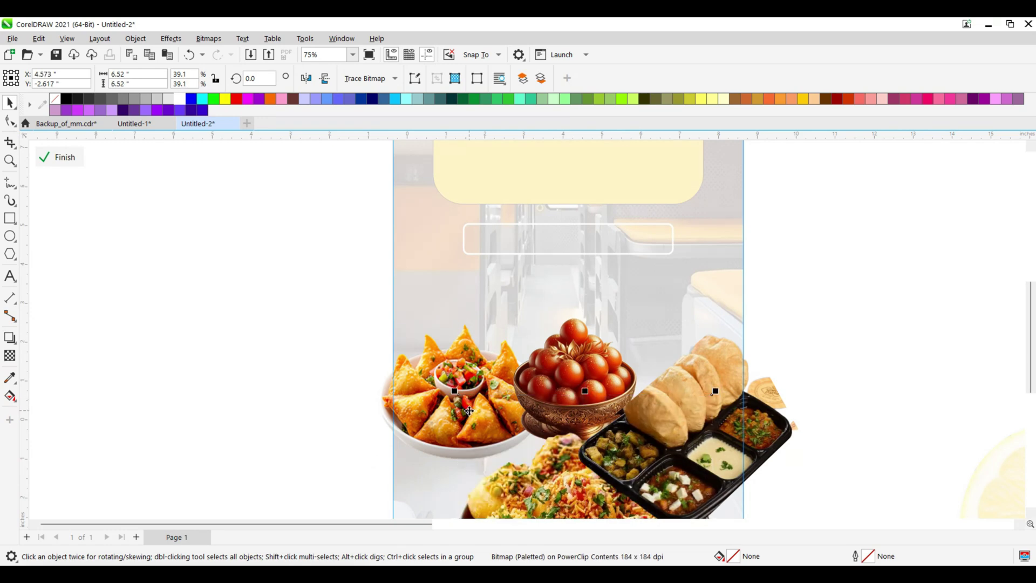
pyautogui.moveTo(438, 399); pyautogui.dragTo(449, 407)
pyautogui.hotkey('shift', 'pageup')
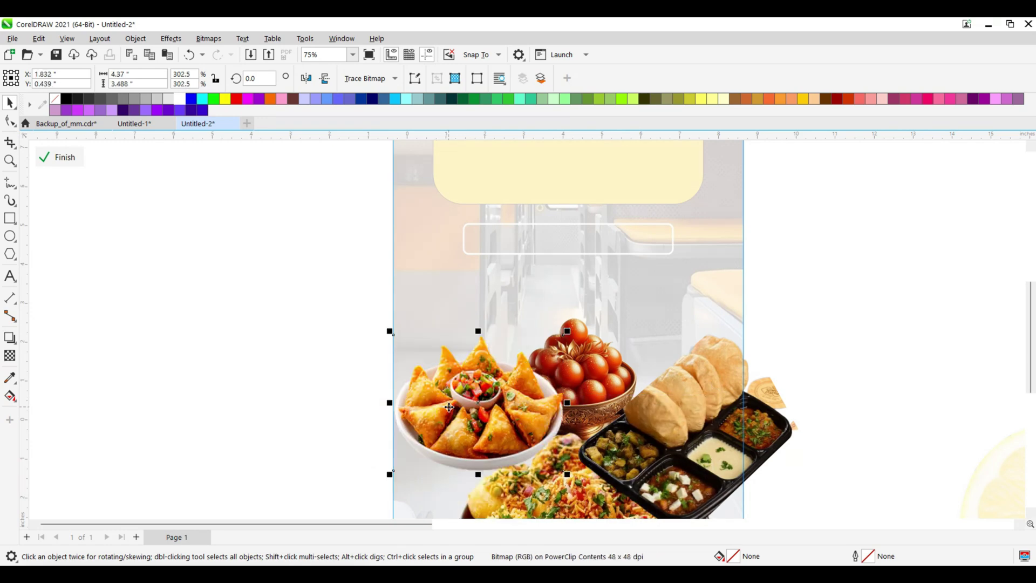
pyautogui.scroll(1, 449, 407)
pyautogui.scroll(-1, 444, 390)
pyautogui.moveTo(445, 392)
pyautogui.mouseDown()
pyautogui.moveTo(426, 384)
pyautogui.moveTo(456, 395)
pyautogui.mouseUp()
# Scale the large snack plate down to about 27% and bring it in front of the other food pictures
pyautogui.click(530, 456)
pyautogui.scroll(-1, 486, 260)
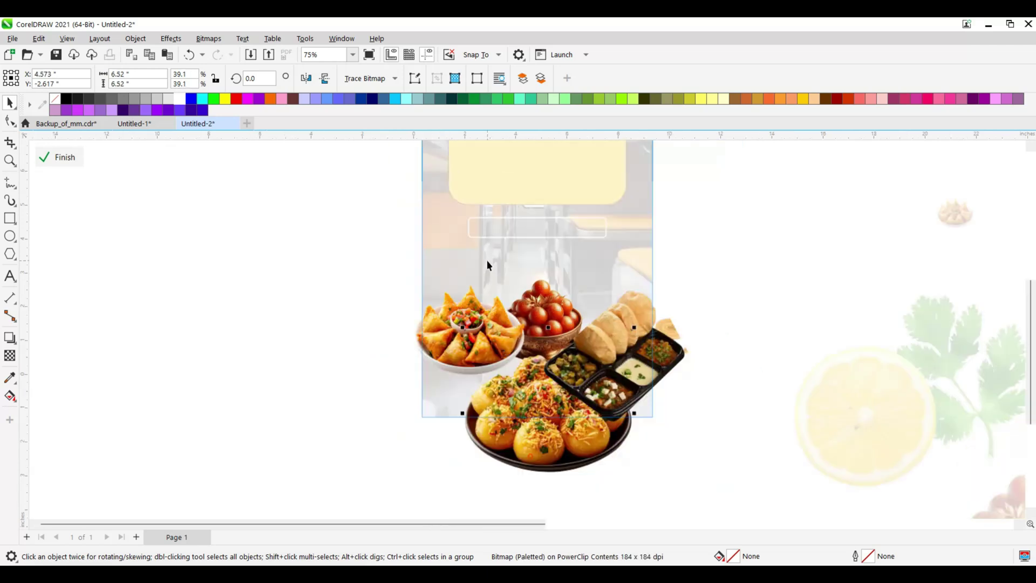
pyautogui.moveTo(584, 418); pyautogui.dragTo(548, 381)
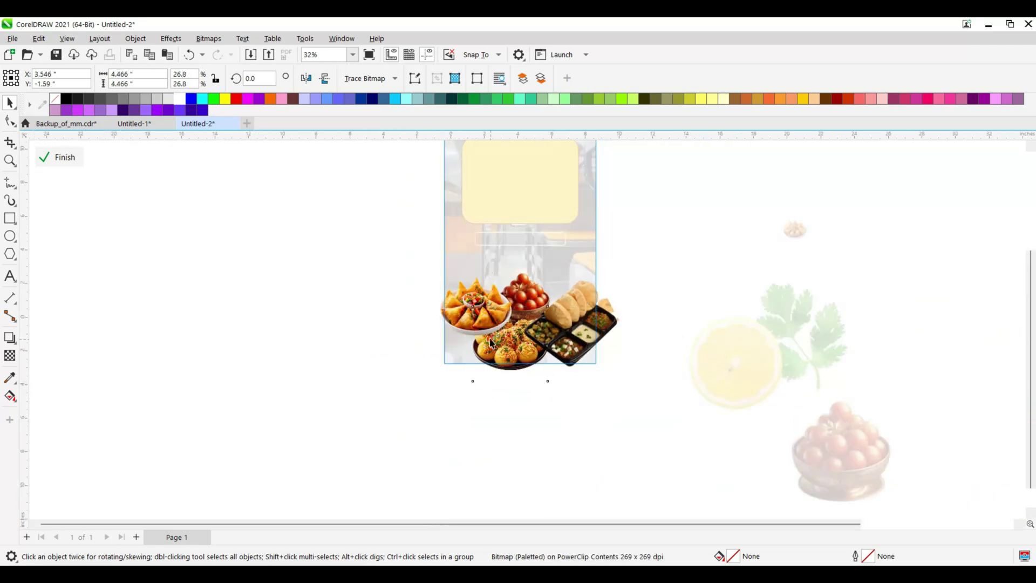
pyautogui.hotkey('shift', 'pageup')
pyautogui.scroll(1, 492, 342)
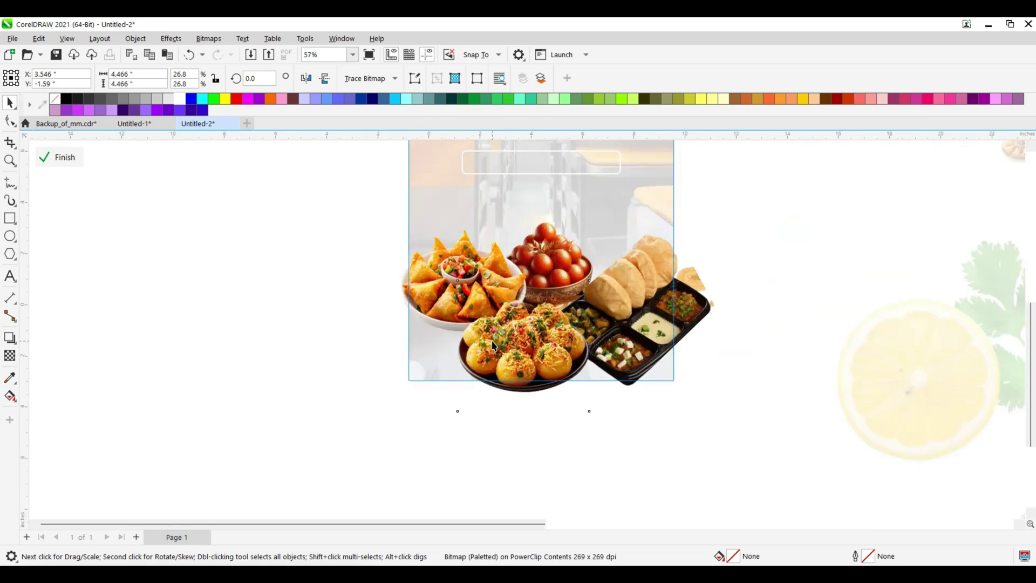
# Nudge the large snack plate slightly up and to the right, and finish editing the PowerClip contents
pyautogui.scroll(1, 565, 289)
pyautogui.moveTo(521, 370); pyautogui.dragTo(531, 360)
pyautogui.click(540, 497)
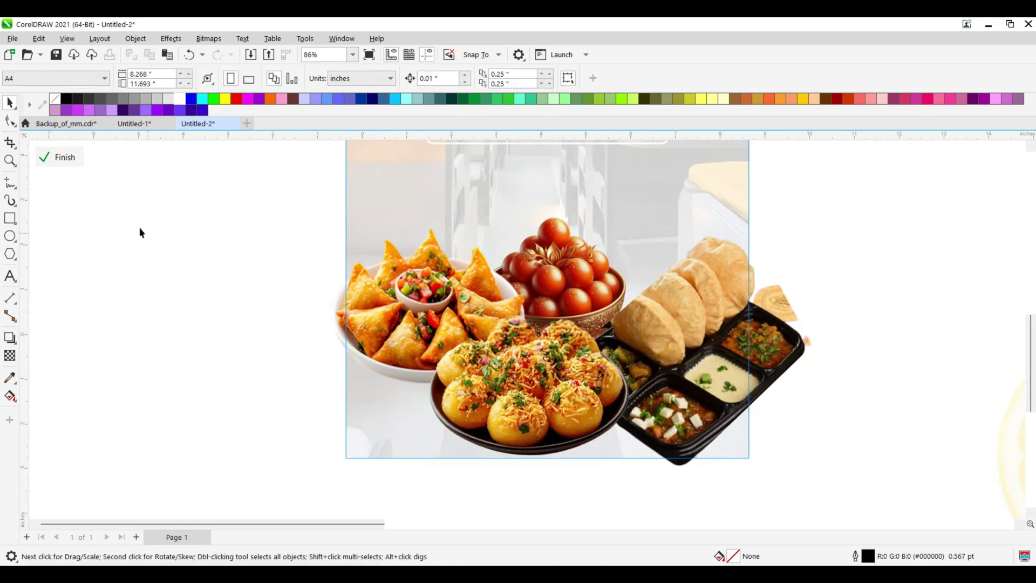
pyautogui.click(61, 157)
# Reopen the PowerClip contents, add a node on the tray picture's upper-left edge, pull it outward to uncover the clipped puri, and finish editing
pyautogui.doubleClick(660, 311)
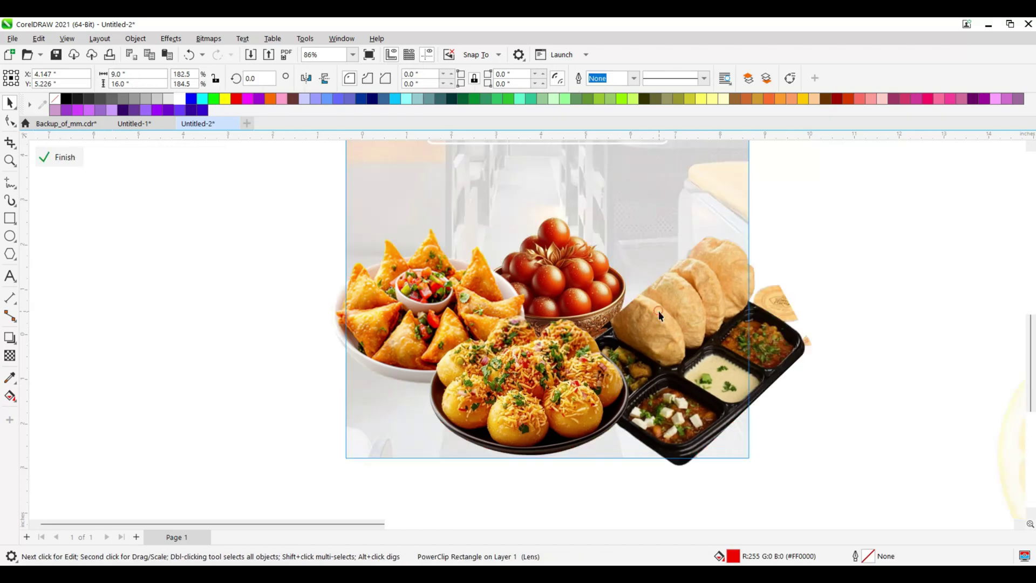
pyautogui.click(9, 121)
pyautogui.scroll(3, 639, 286)
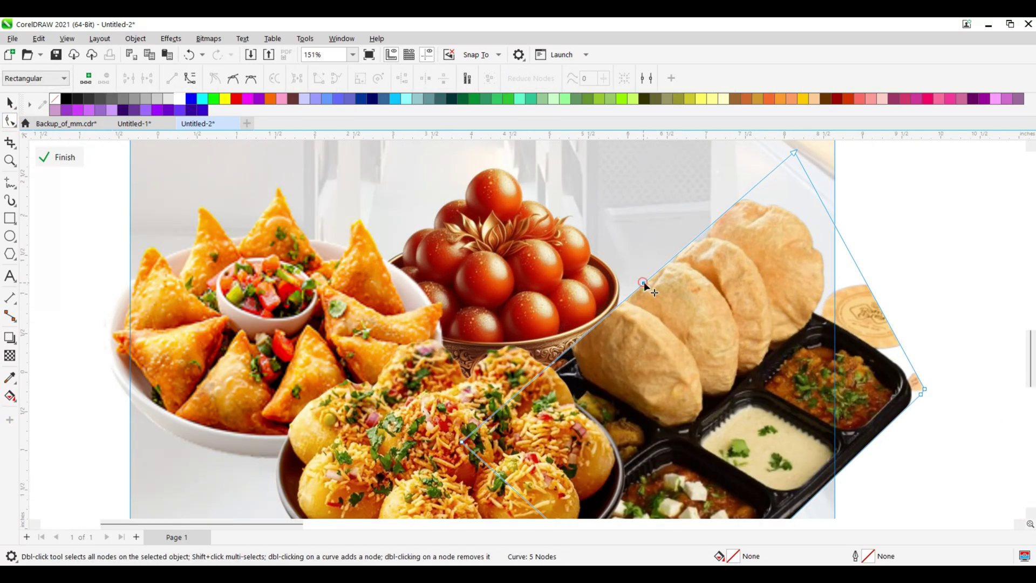
pyautogui.doubleClick(643, 282)
pyautogui.moveTo(644, 284); pyautogui.dragTo(635, 266)
pyautogui.click(635, 266)
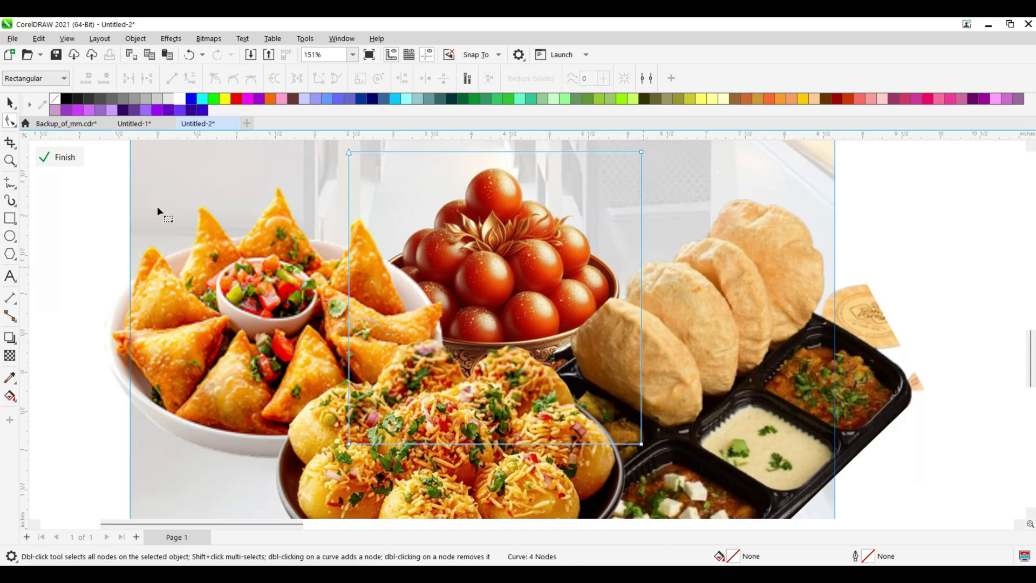
pyautogui.click(51, 161)
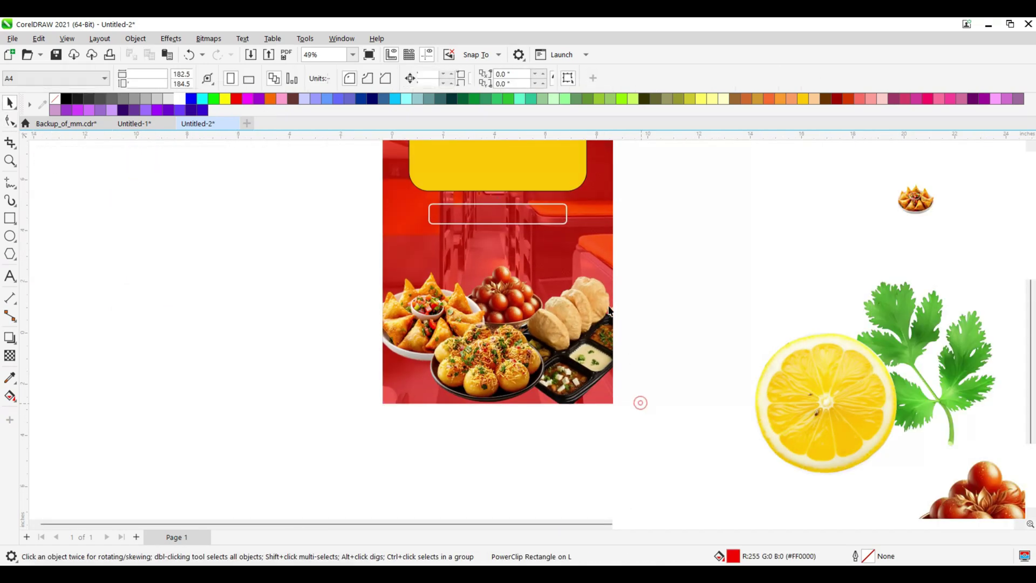
# Draw a freehand curve about 7.8 inches wide just above the samosas, sweets and puris, starting at the poster's left edge
pyautogui.scroll(2, 568, 242)
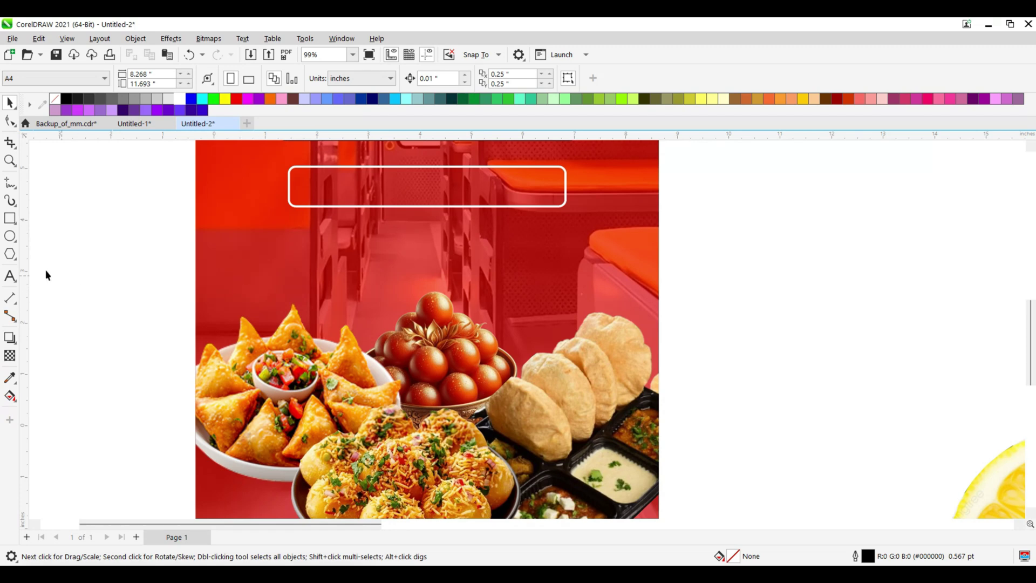
pyautogui.click(9, 184)
pyautogui.scroll(3, 220, 345)
pyautogui.click(183, 376)
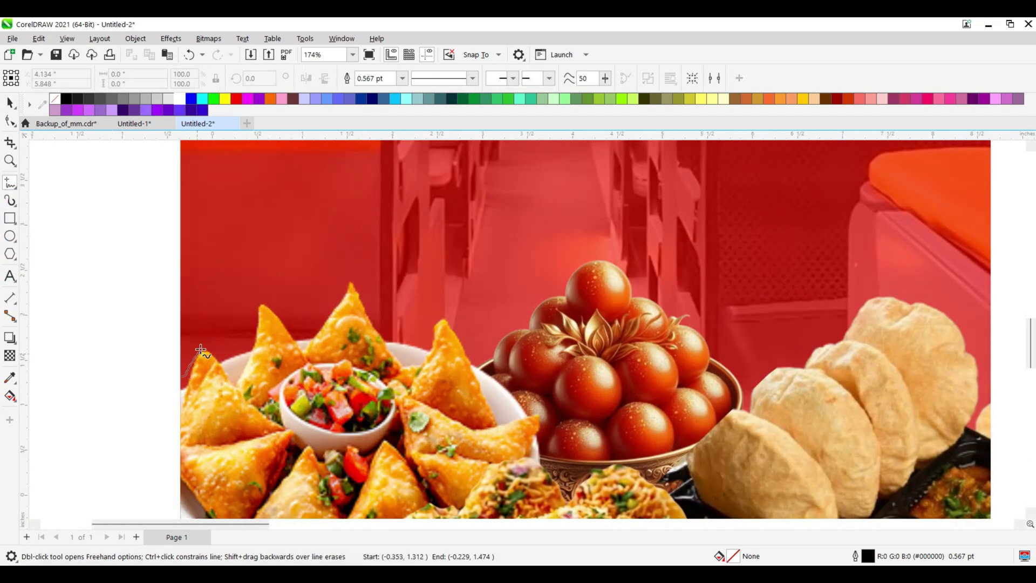
pyautogui.moveTo(216, 352)
pyautogui.mouseDown()
pyautogui.moveTo(237, 341)
pyautogui.moveTo(264, 290)
pyautogui.moveTo(310, 309)
pyautogui.moveTo(352, 273)
pyautogui.mouseUp()
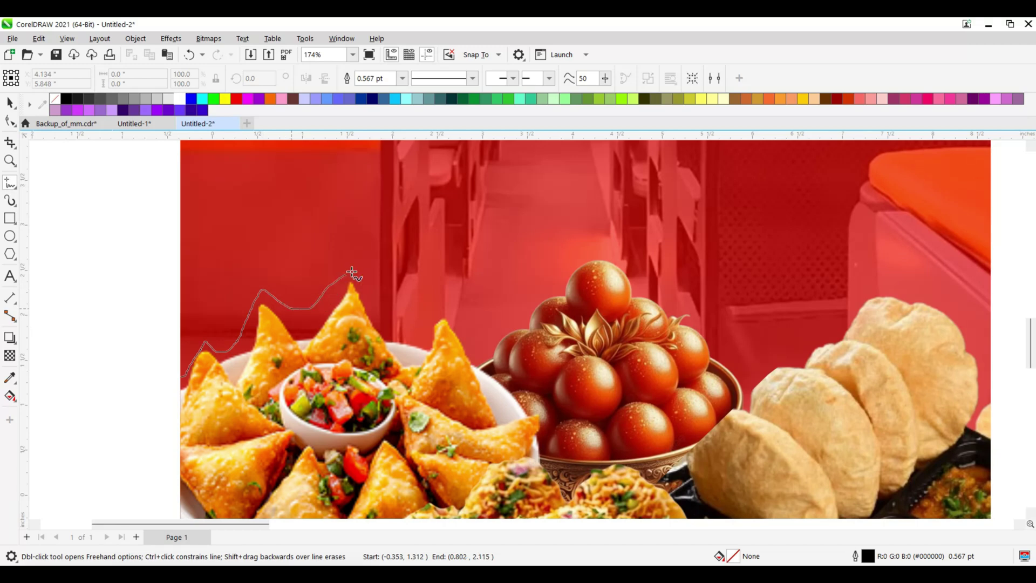
pyautogui.moveTo(401, 328); pyautogui.dragTo(449, 312)
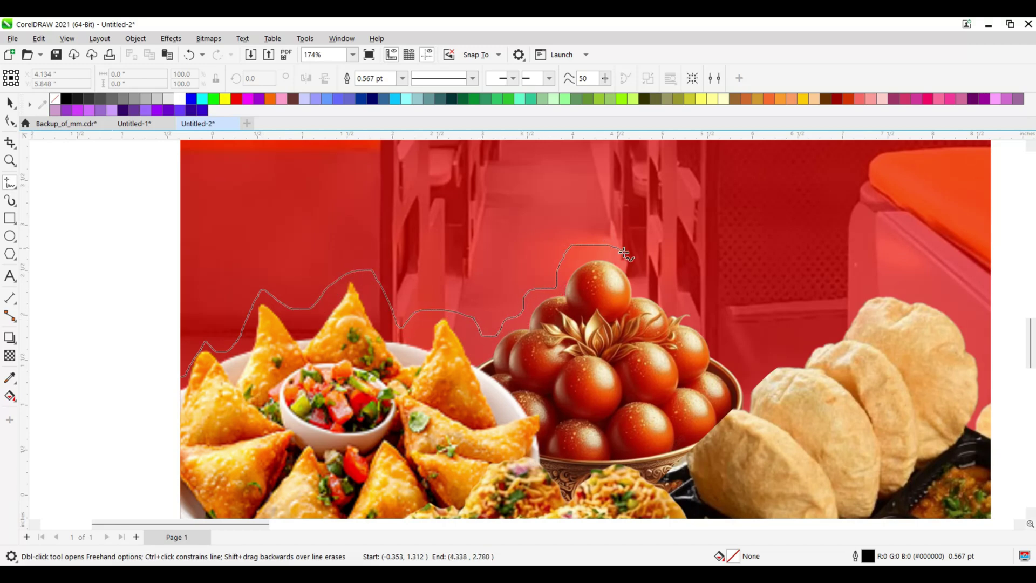
pyautogui.moveTo(669, 307)
pyautogui.mouseDown()
pyautogui.moveTo(752, 363)
pyautogui.moveTo(790, 344)
pyautogui.mouseUp()
pyautogui.moveTo(885, 287); pyautogui.dragTo(885, 287)
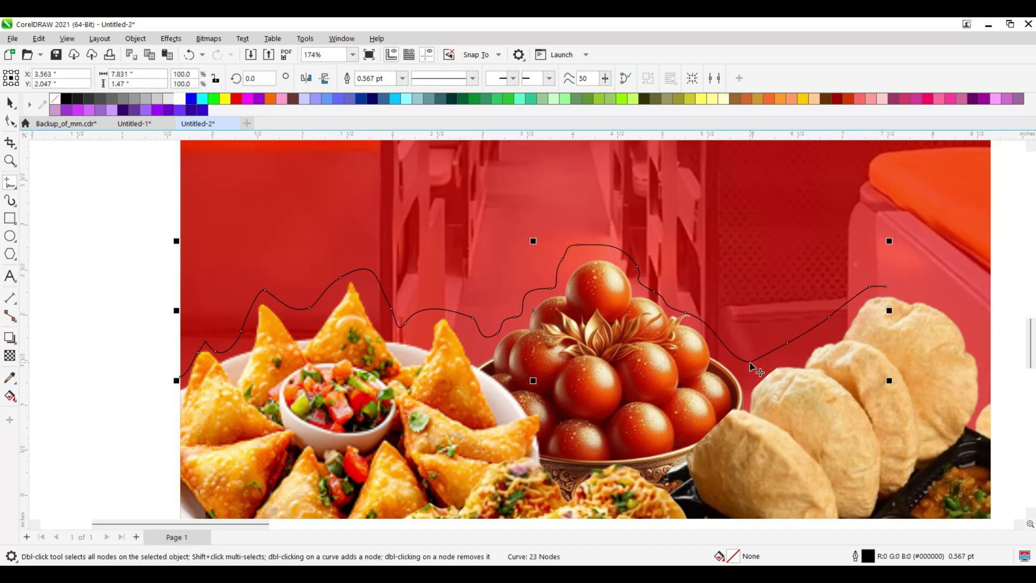
# Delete nodes on the freehand curve between the bowl of sweets and the puris, including its end node
pyautogui.doubleClick(789, 344)
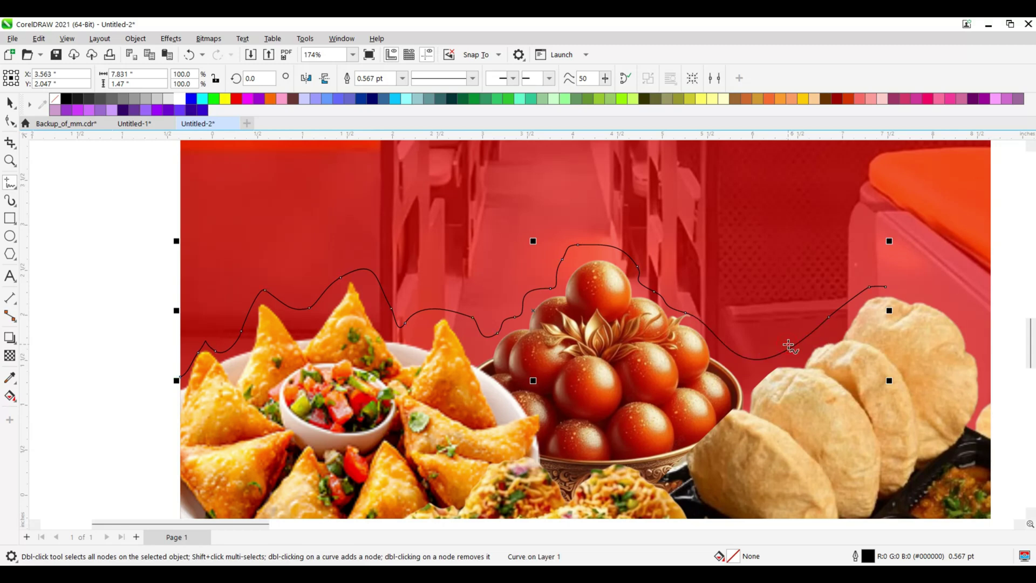
pyautogui.doubleClick(830, 319)
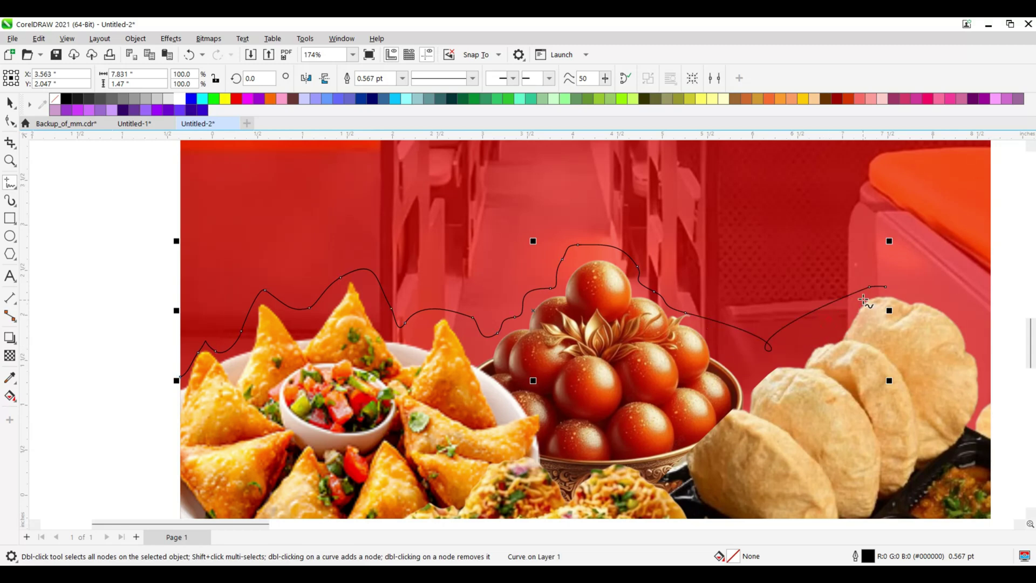
pyautogui.doubleClick(886, 290)
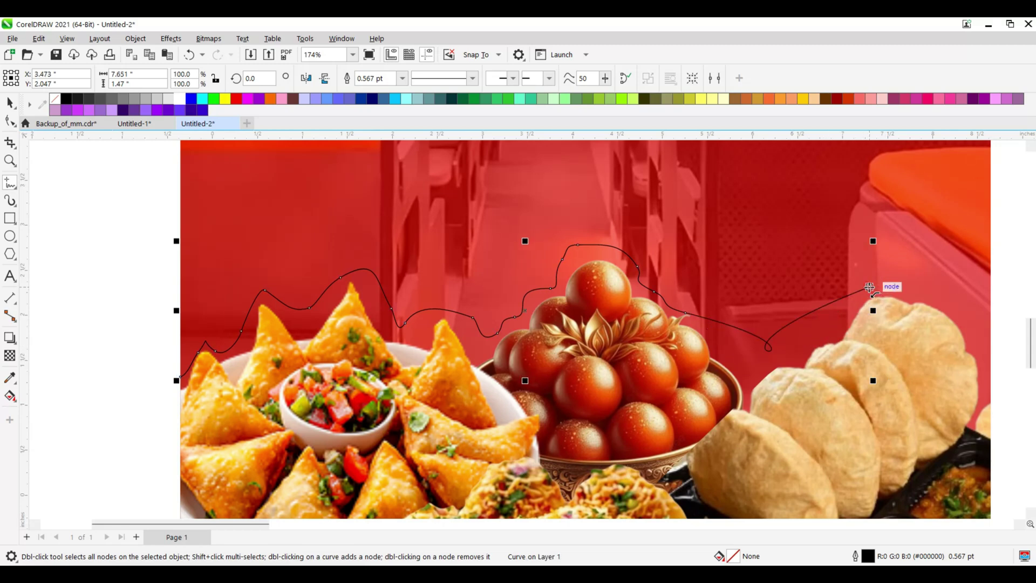
pyautogui.moveTo(869, 287); pyautogui.dragTo(831, 360)
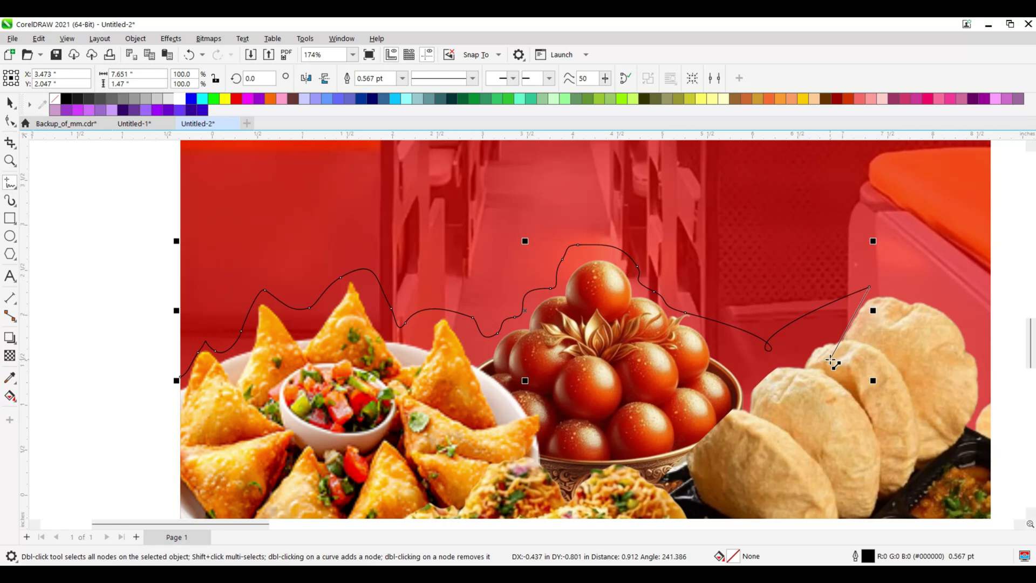
pyautogui.press('Escape')
pyautogui.click(10, 104)
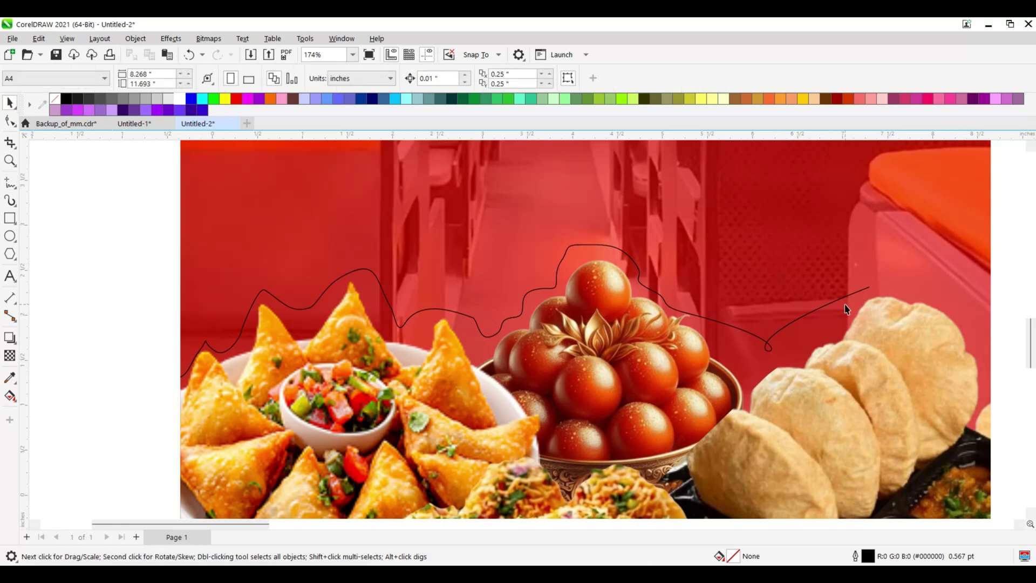
# Remove the curve's remaining nodes above the puris so that it ends beside the golden flower on the sweets
pyautogui.doubleClick(858, 295)
pyautogui.moveTo(870, 287); pyautogui.dragTo(829, 319)
pyautogui.moveTo(604, 406); pyautogui.dragTo(853, 278)
pyautogui.moveTo(882, 362); pyautogui.dragTo(718, 294)
pyautogui.click(827, 319)
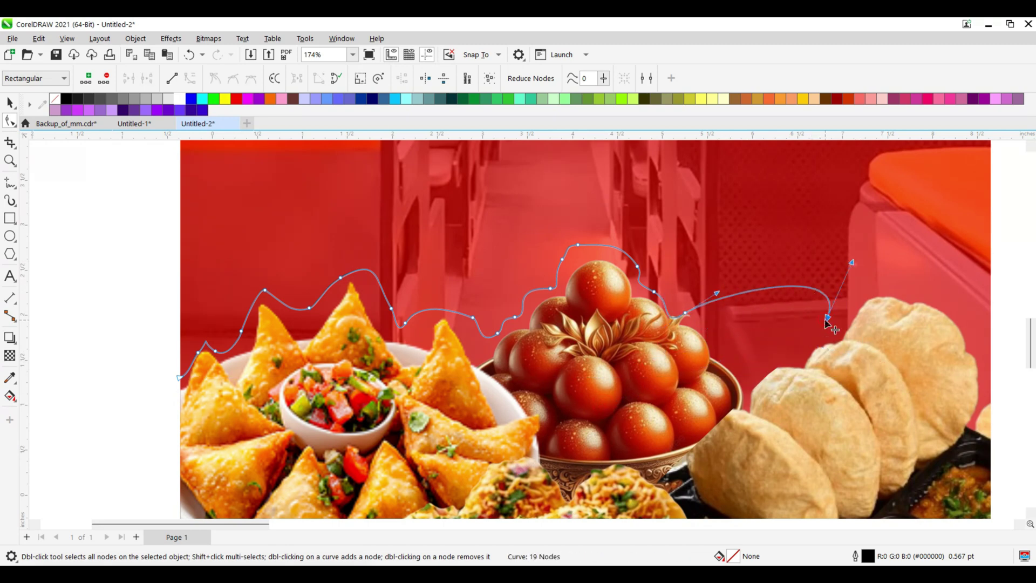
pyautogui.press('Delete')
pyautogui.scroll(3, 675, 313)
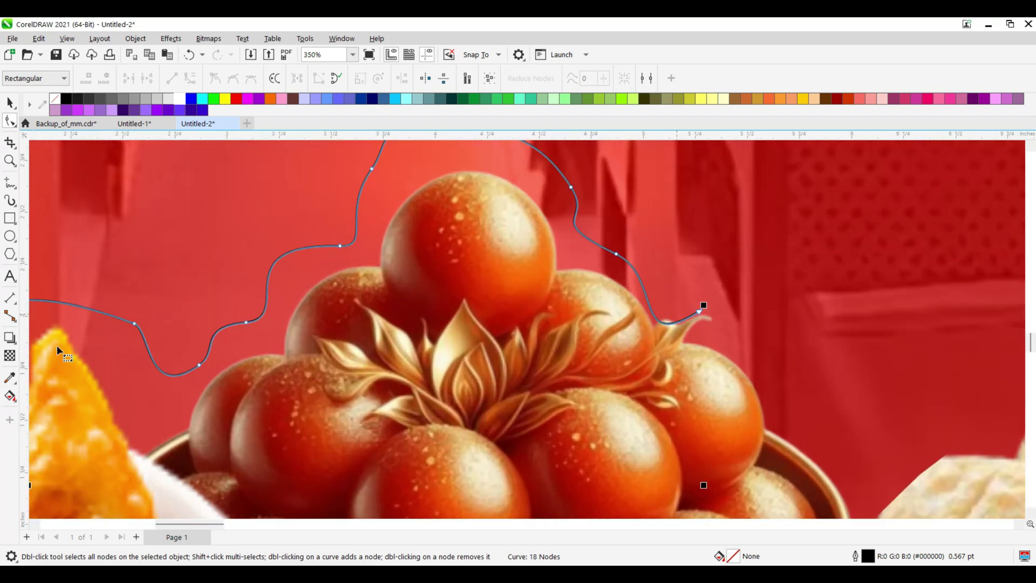
# Draw a freehand continuation about 1.4 inches wide from the curve's cut end, past the bowl and up over the first puris
pyautogui.click(10, 184)
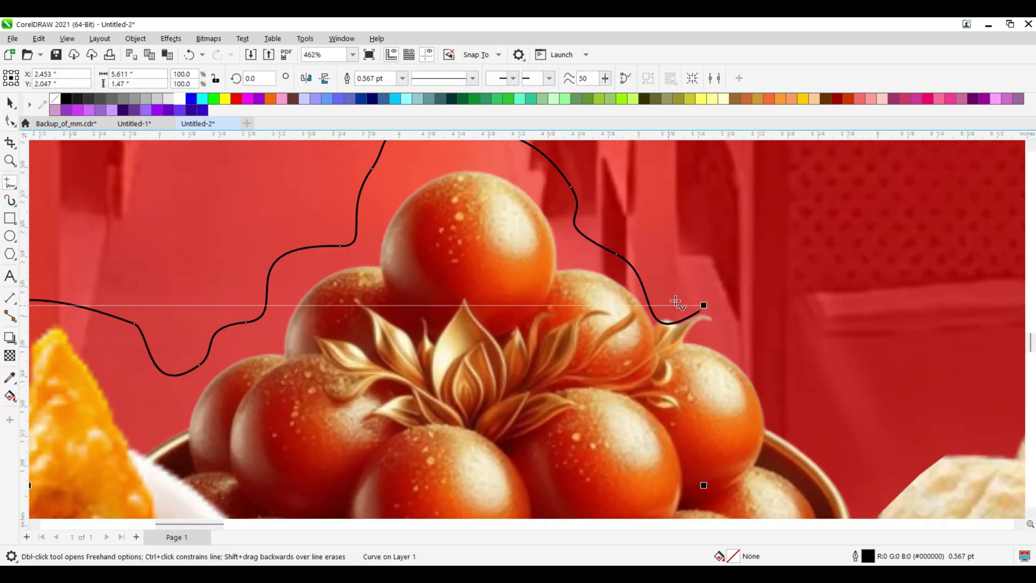
pyautogui.press('Escape')
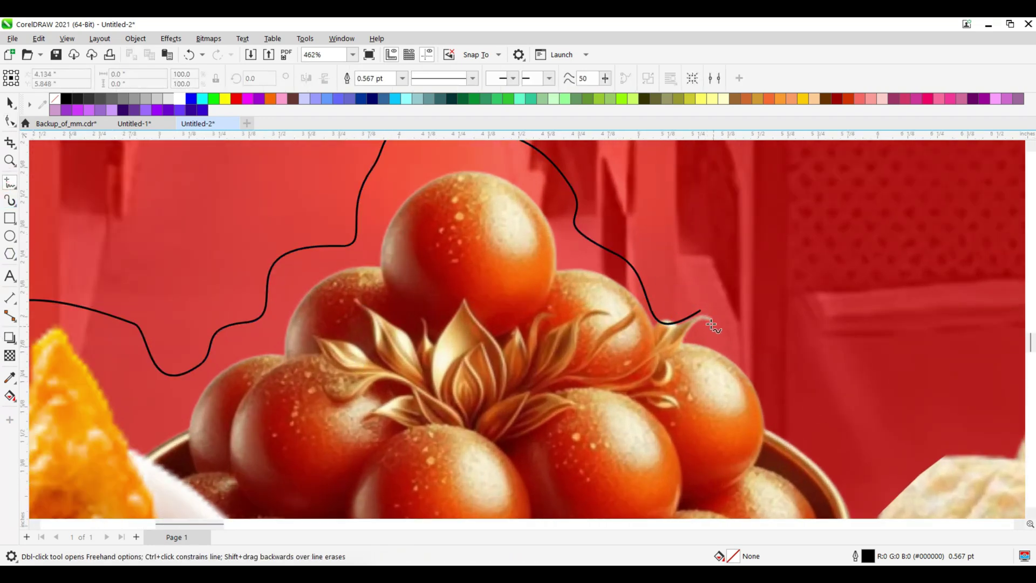
pyautogui.click(700, 310)
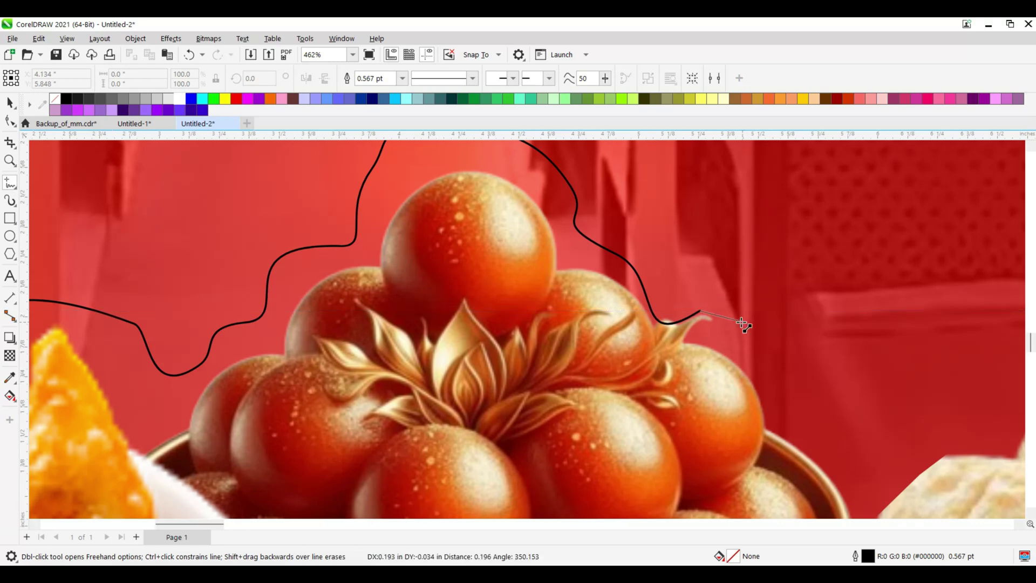
pyautogui.click(739, 322)
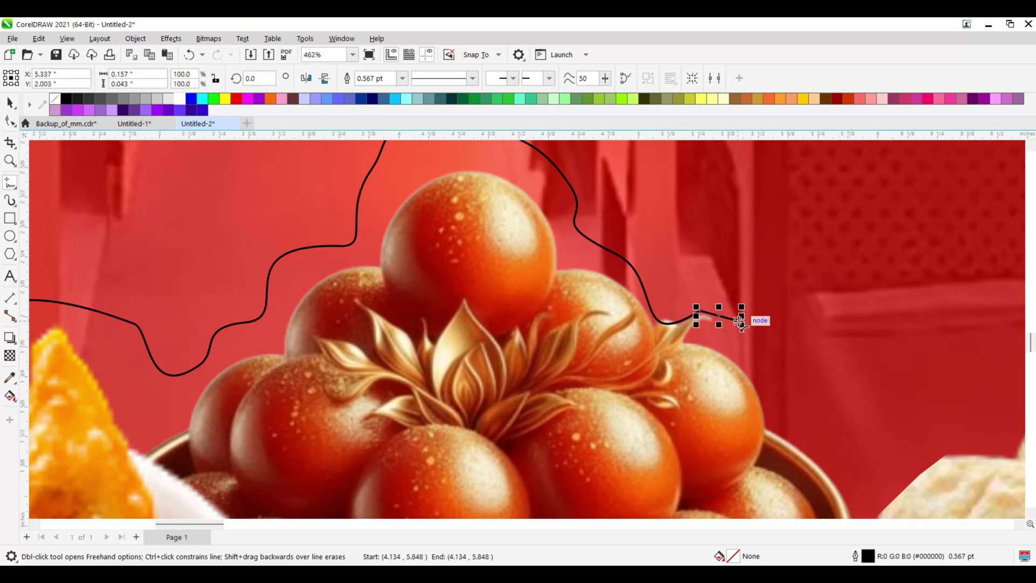
pyautogui.click(742, 323)
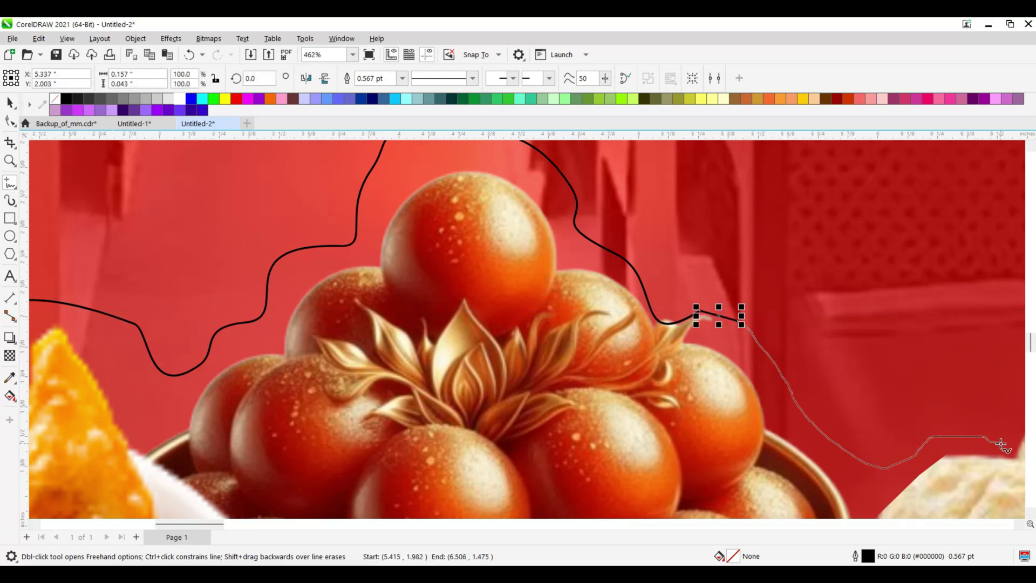
pyautogui.moveTo(1034, 388); pyautogui.dragTo(1035, 388)
pyautogui.scroll(-2, 890, 387)
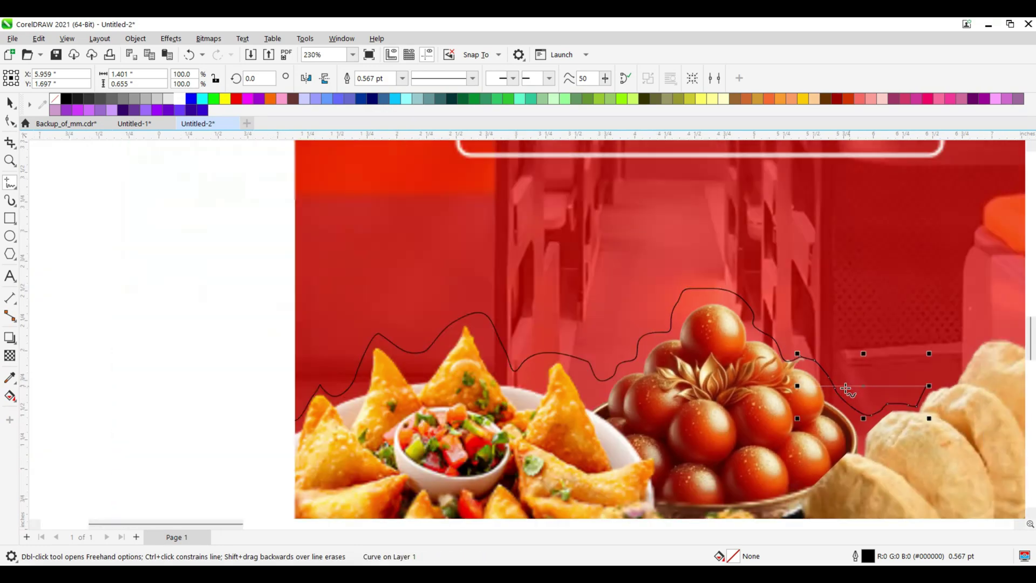
pyautogui.scroll(2, 978, 388)
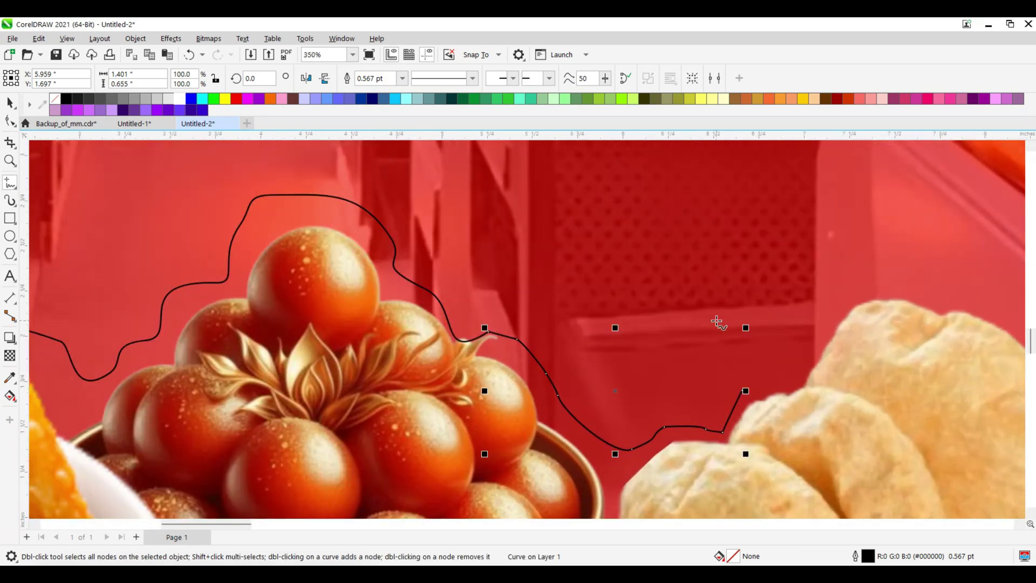
# Undo the continuation, the node deletions and the original freehand curve, and finish editing the reopened PowerClip contents
pyautogui.hotkey('ctrl', 'z')
pyautogui.hotkey('ctrl', 'z')
pyautogui.hotkey('ctrl', 'z')
pyautogui.hotkey('ctrl', 'z')
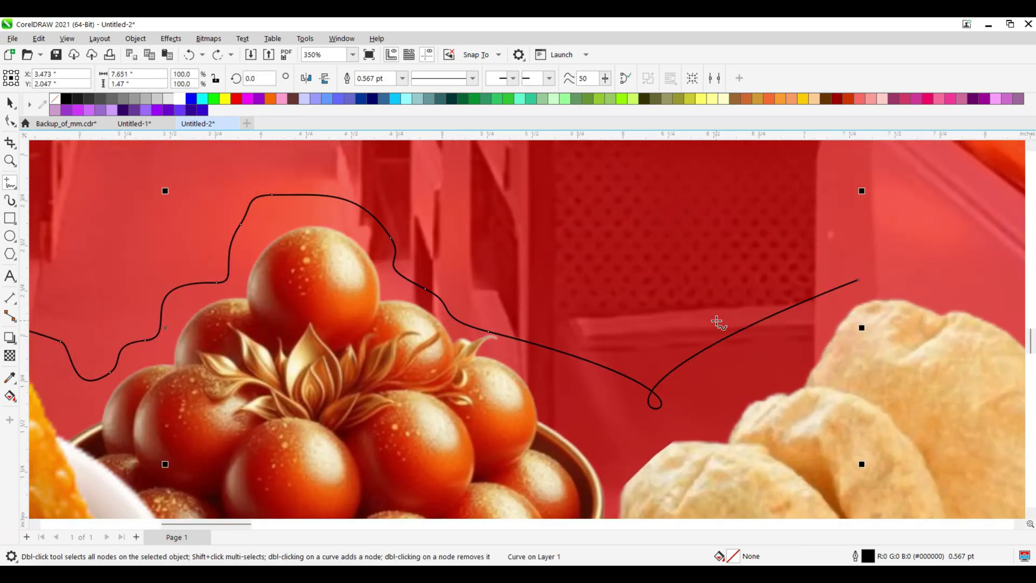
pyautogui.hotkey('ctrl', 'z')
pyautogui.hotkey('ctrl', 'z')
pyautogui.hotkey('ctrl', 'z')
pyautogui.scroll(-3, 717, 322)
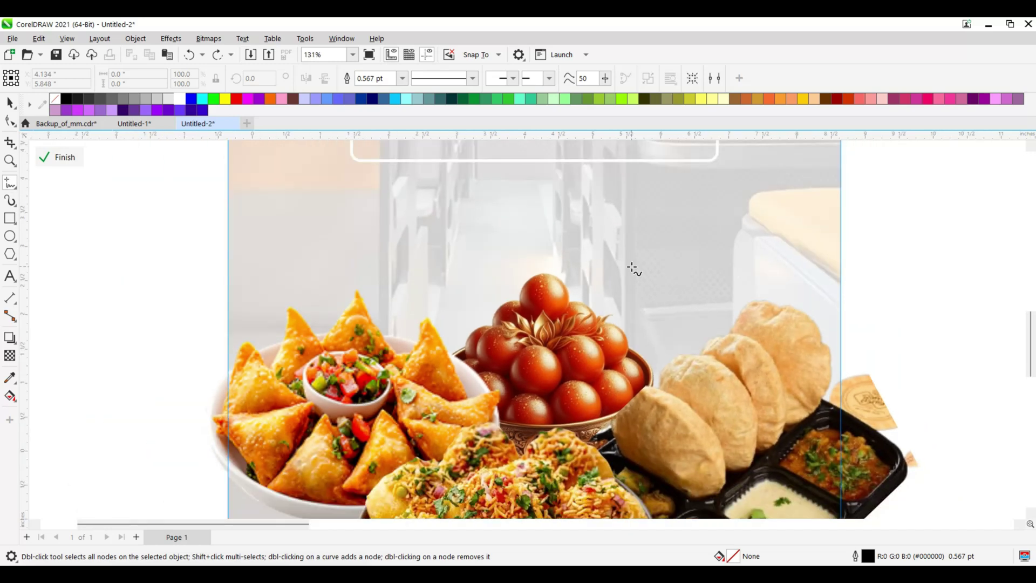
pyautogui.click(61, 157)
# Draw a new freehand curve about 8 inches wide just above the samosas, sweets and puris, starting at the poster's left edge
pyautogui.scroll(1, 256, 313)
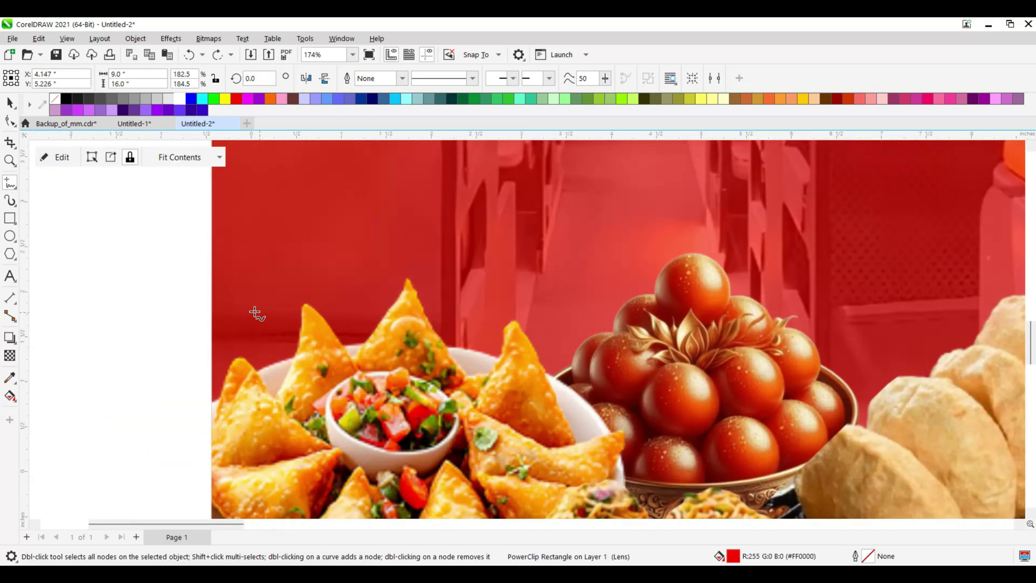
pyautogui.moveTo(211, 363)
pyautogui.mouseDown()
pyautogui.moveTo(235, 329)
pyautogui.moveTo(266, 348)
pyautogui.moveTo(298, 297)
pyautogui.moveTo(328, 281)
pyautogui.mouseUp()
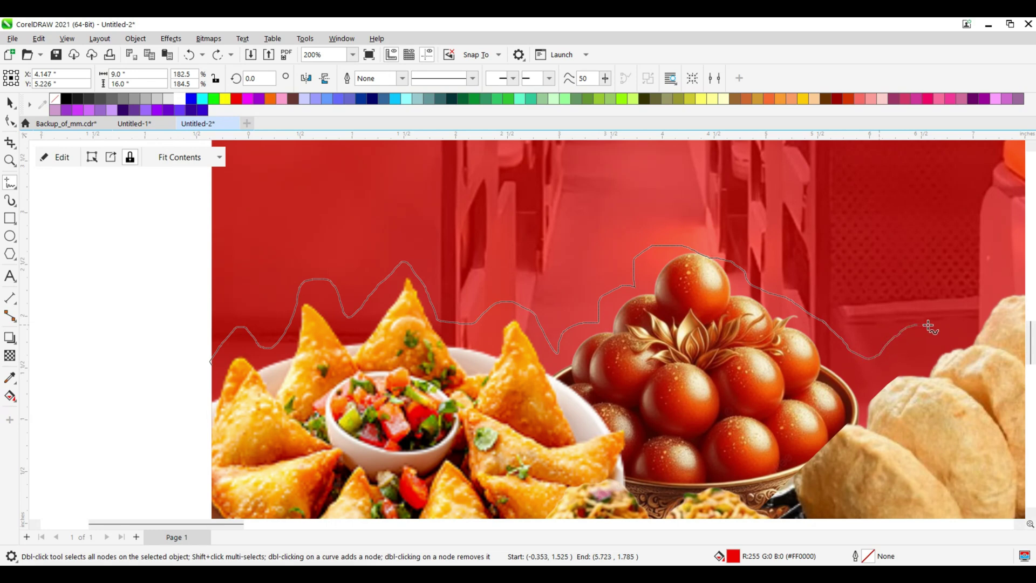
pyautogui.moveTo(1031, 268); pyautogui.dragTo(1031, 270)
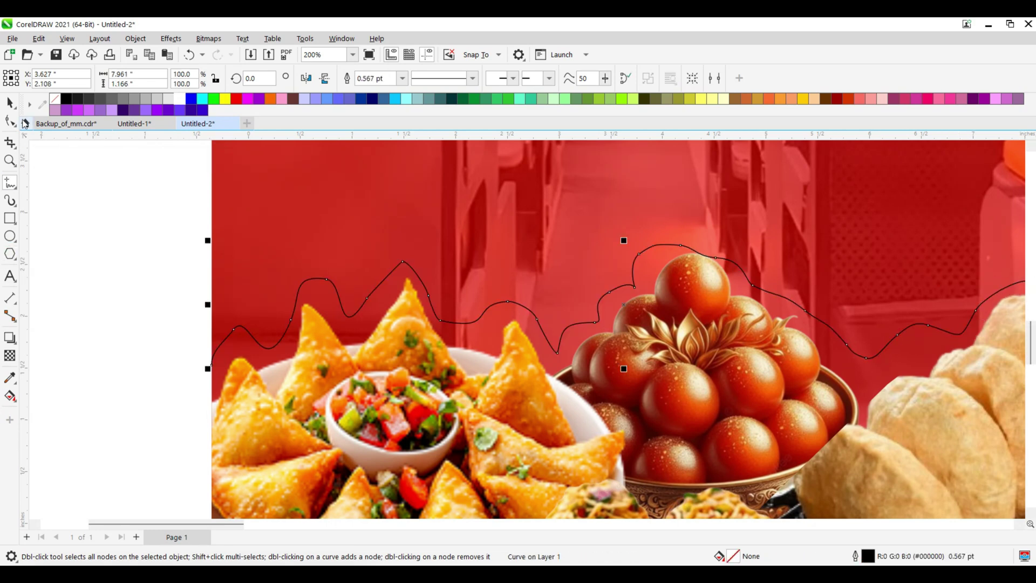
# Delete the curve's node at the upper left of the top sweet and move the two neighbouring nodes to round its left side
pyautogui.click(9, 121)
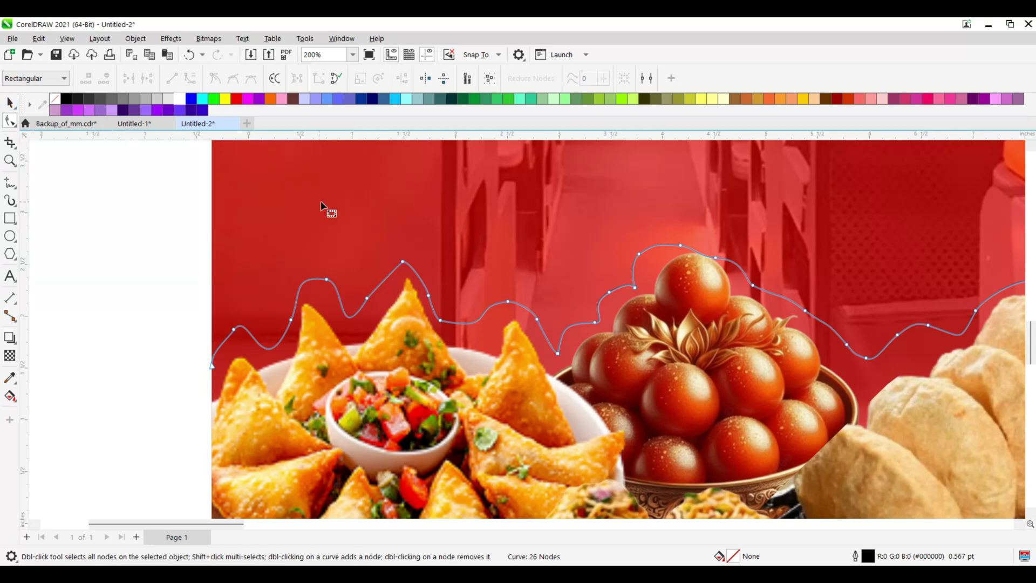
pyautogui.scroll(3, 662, 247)
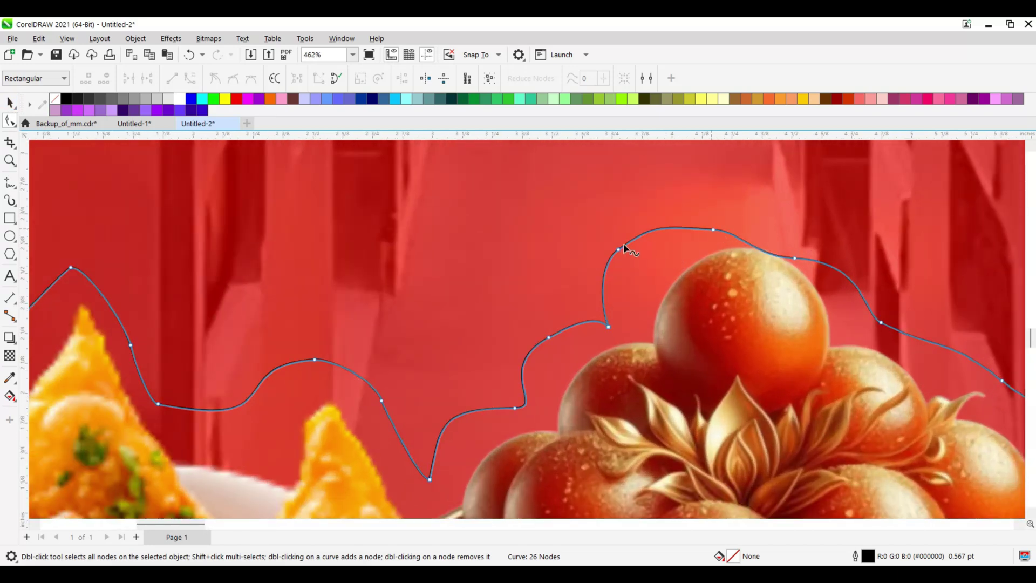
pyautogui.doubleClick(619, 249)
pyautogui.moveTo(611, 328); pyautogui.dragTo(639, 326)
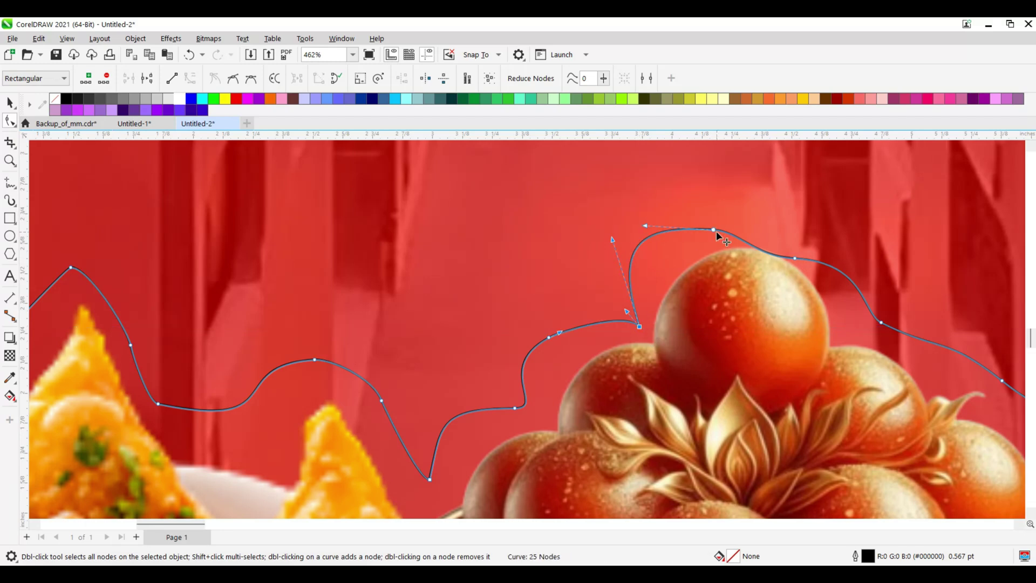
pyautogui.moveTo(714, 231); pyautogui.dragTo(741, 218)
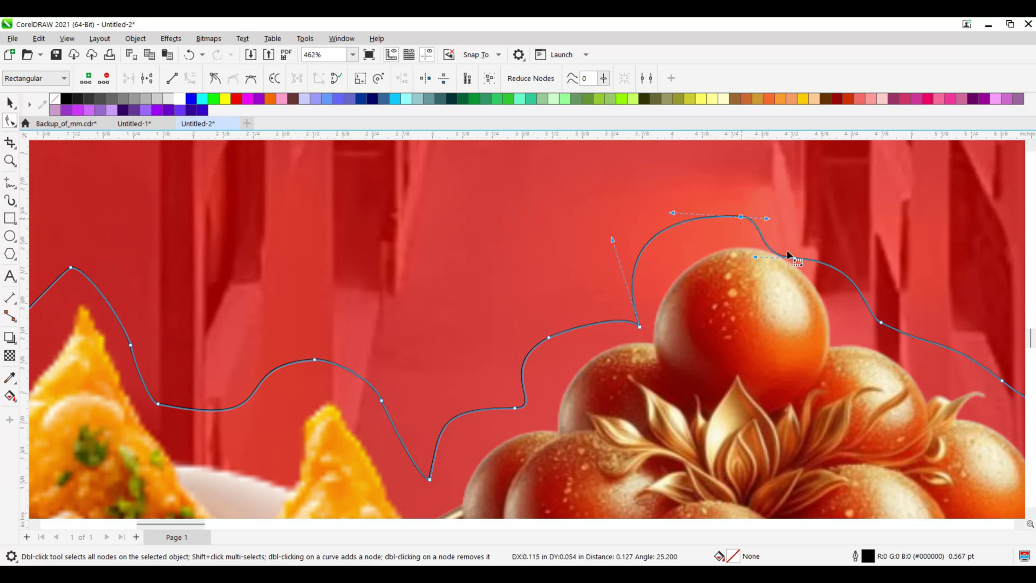
# Delete the node at the upper right of the top sweet and move the next node in close to arch the curve around it
pyautogui.doubleClick(794, 258)
pyautogui.click(882, 324)
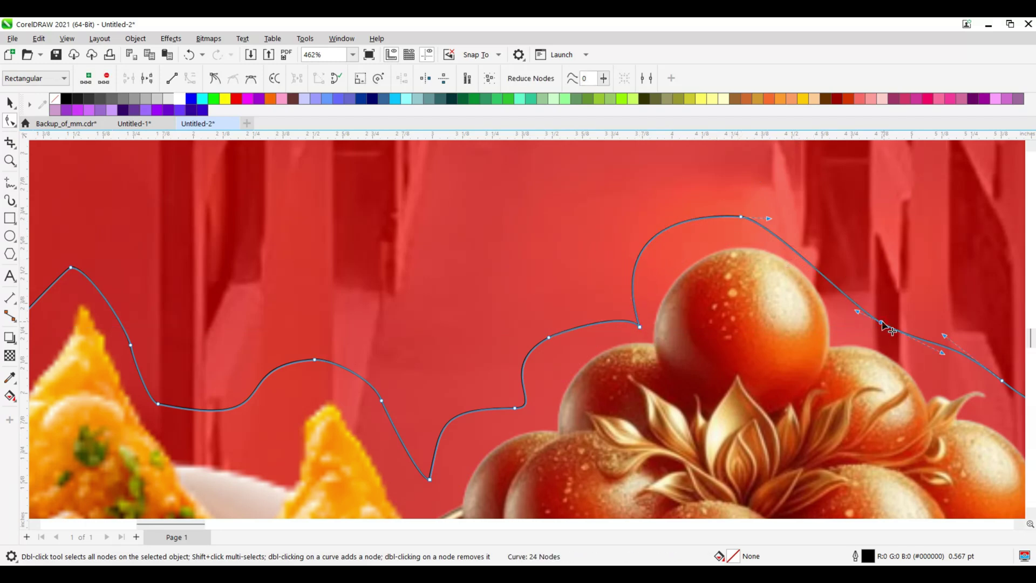
pyautogui.moveTo(871, 279); pyautogui.dragTo(872, 280)
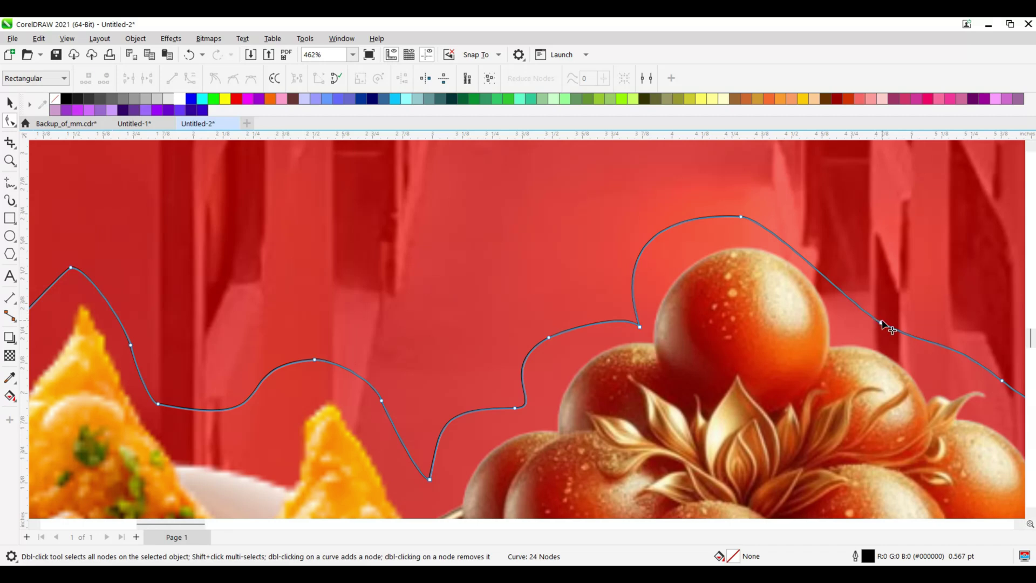
pyautogui.moveTo(882, 322); pyautogui.dragTo(869, 277)
pyautogui.moveTo(850, 329); pyautogui.dragTo(849, 309)
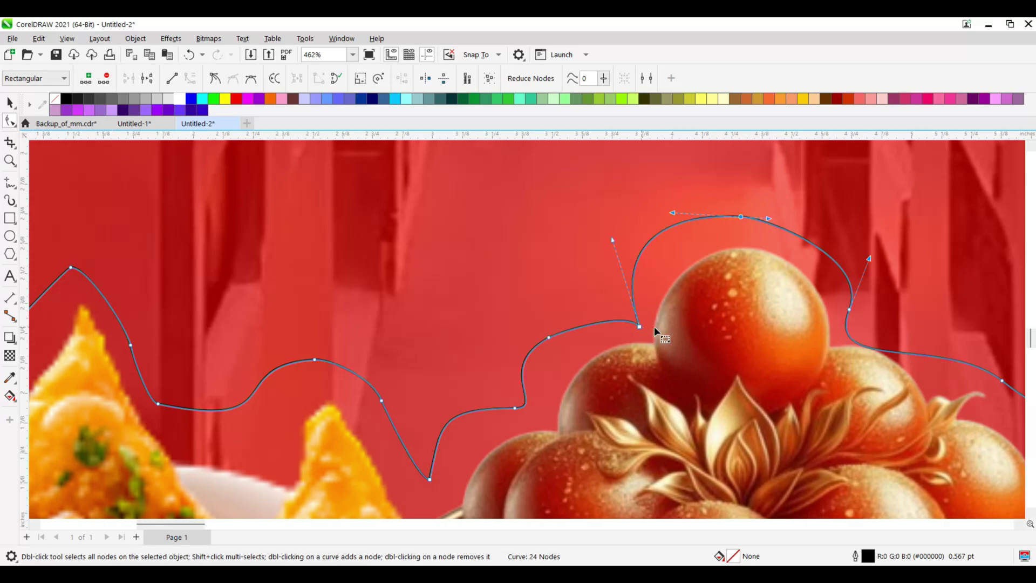
# Move the curve's nodes beside the sweets inward and downward to follow the right side of the bowl down to the first puri
pyautogui.scroll(-4, 817, 294)
pyautogui.scroll(3, 915, 350)
pyautogui.scroll(-3, 669, 194)
pyautogui.scroll(3, 917, 355)
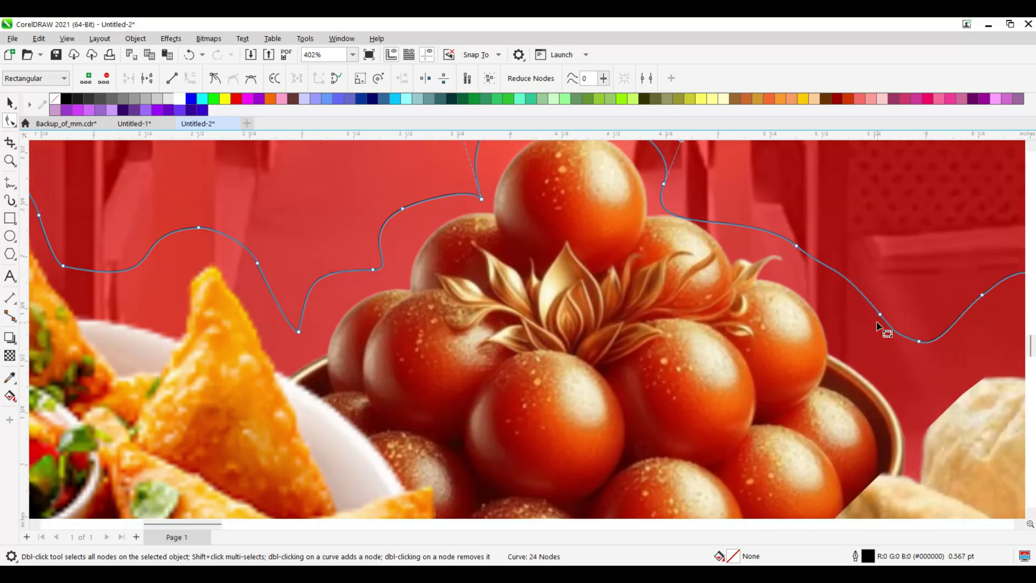
pyautogui.moveTo(880, 314); pyautogui.dragTo(843, 351)
pyautogui.click(796, 245)
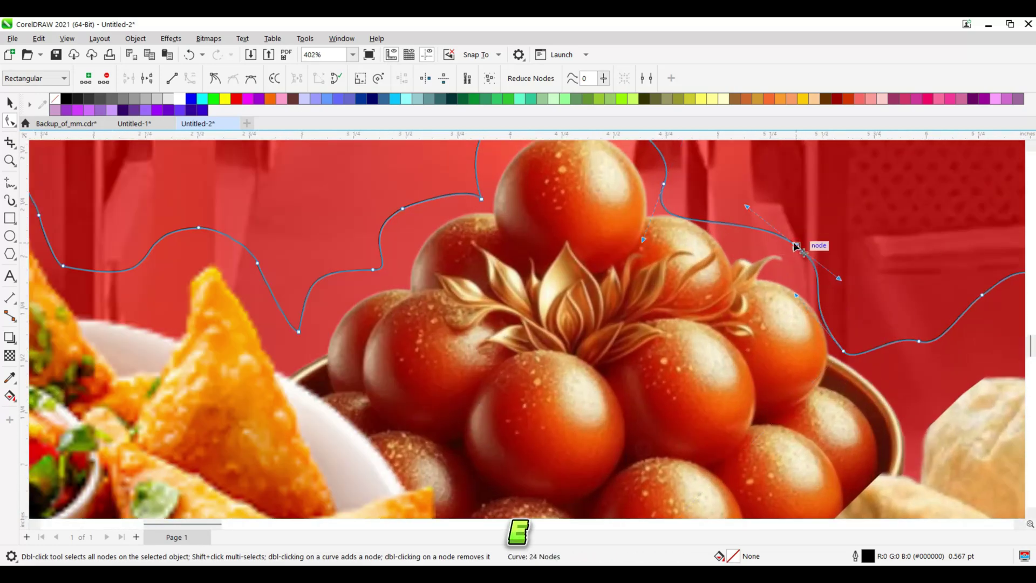
pyautogui.moveTo(796, 246); pyautogui.dragTo(837, 260)
pyautogui.moveTo(919, 341); pyautogui.dragTo(915, 384)
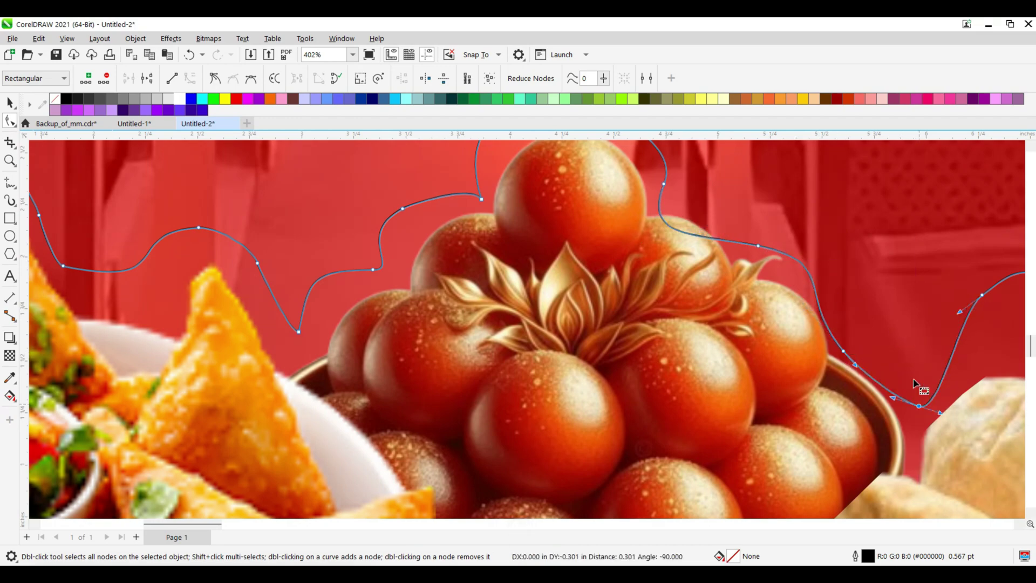
# Move the curve's end node above the large puri out to the poster's right edge
pyautogui.scroll(-5, 971, 367)
pyautogui.scroll(5, 964, 307)
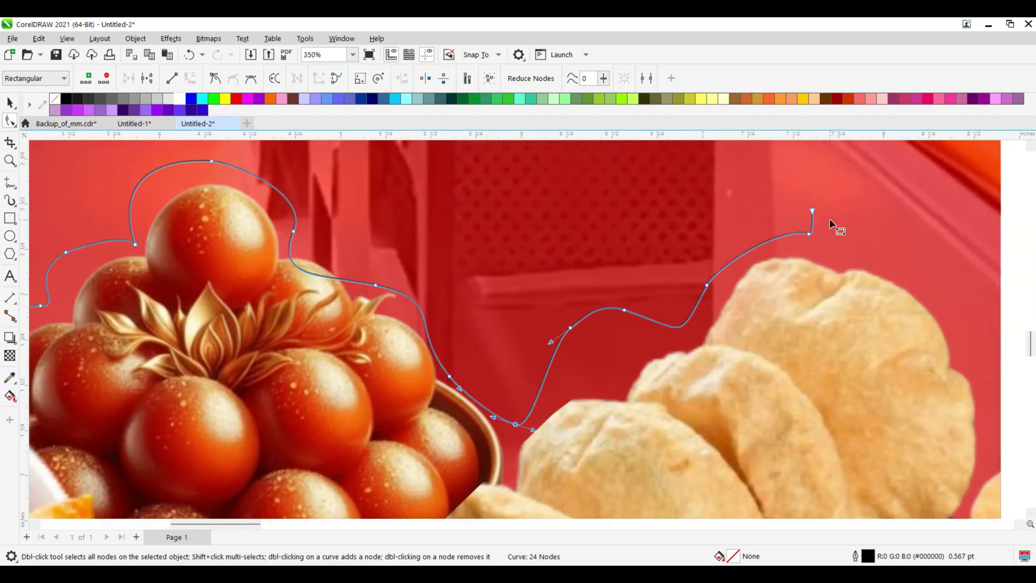
pyautogui.moveTo(812, 210); pyautogui.dragTo(969, 361)
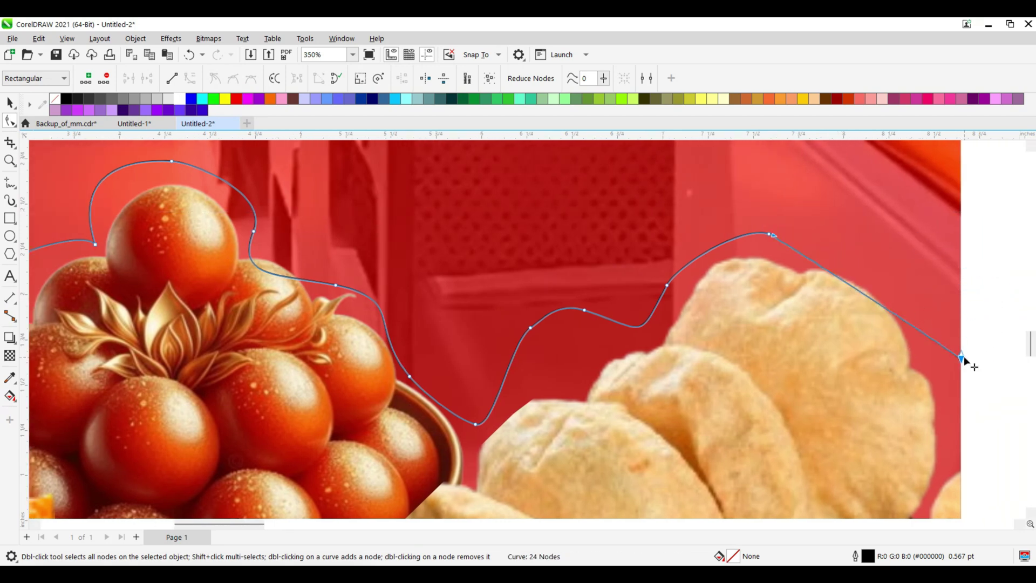
pyautogui.scroll(1, 969, 361)
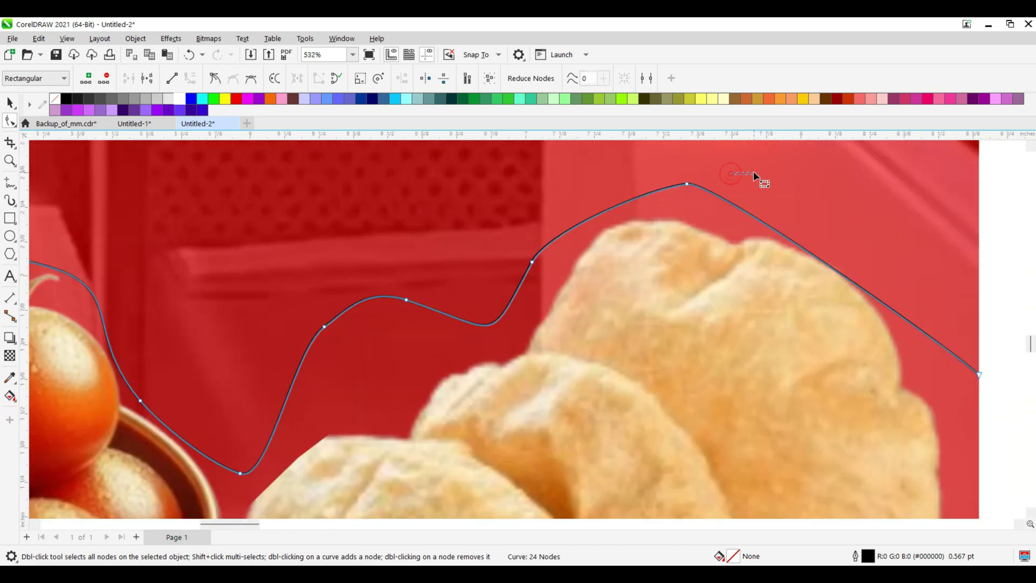
pyautogui.click(754, 170)
pyautogui.click(980, 377)
pyautogui.click(1007, 295)
pyautogui.click(979, 375)
pyautogui.doubleClick(980, 375)
pyautogui.click(979, 375)
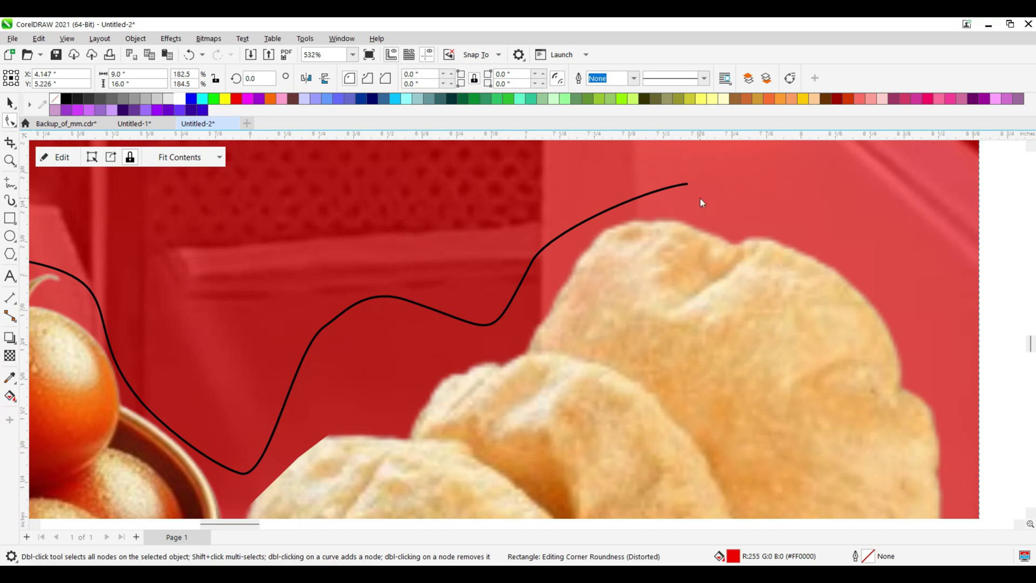
pyautogui.hotkey('ctrl', 'z')
# Arch the curve over the large puri, delete the node at its upper left and lower the neighbouring nodes toward the smaller puris
pyautogui.moveTo(714, 177); pyautogui.dragTo(856, 167)
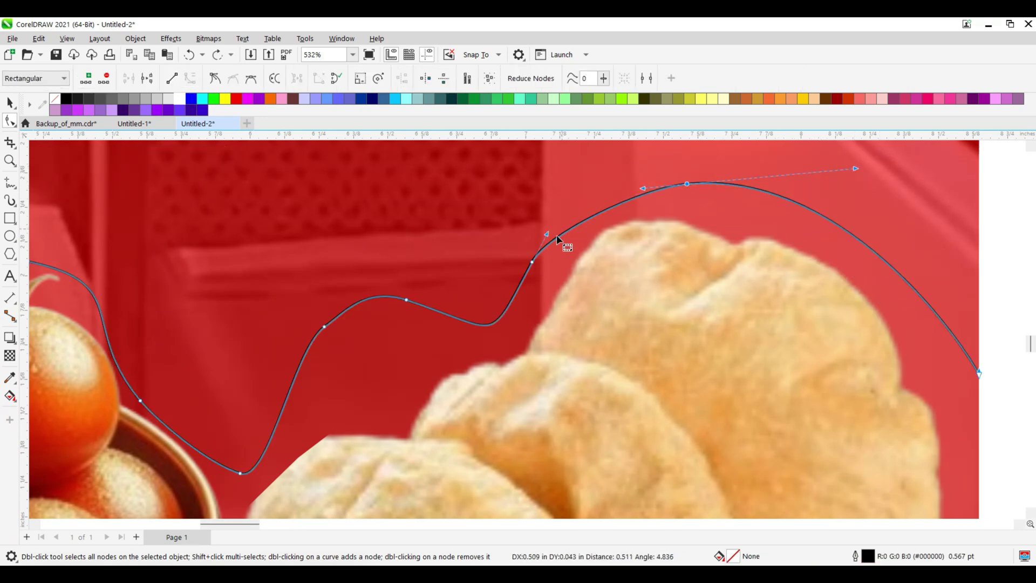
pyautogui.moveTo(534, 257); pyautogui.dragTo(537, 266)
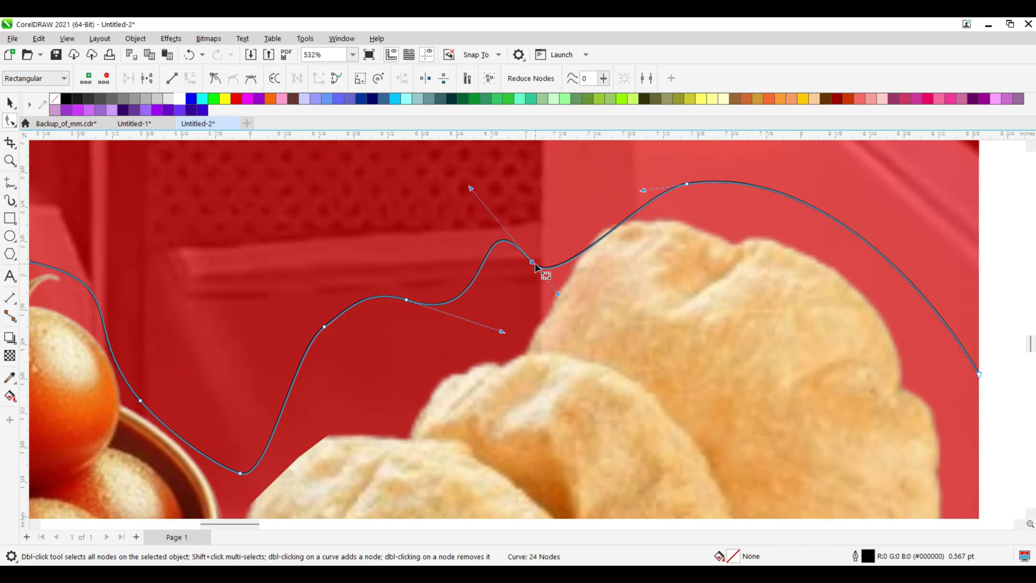
pyautogui.doubleClick(536, 265)
pyautogui.moveTo(407, 300); pyautogui.dragTo(479, 327)
pyautogui.click(325, 327)
pyautogui.moveTo(324, 331); pyautogui.dragTo(343, 390)
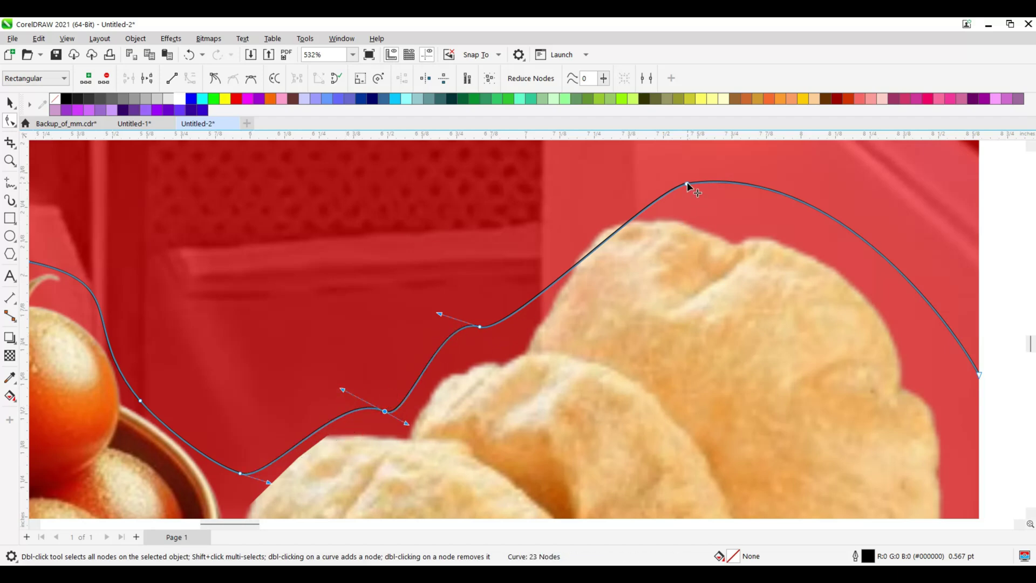
# Move the curve's top node to the upper left of the large puri and lower the end node slightly along the poster's right edge
pyautogui.moveTo(688, 184); pyautogui.dragTo(550, 235)
pyautogui.click(622, 208)
pyautogui.scroll(-1, 813, 289)
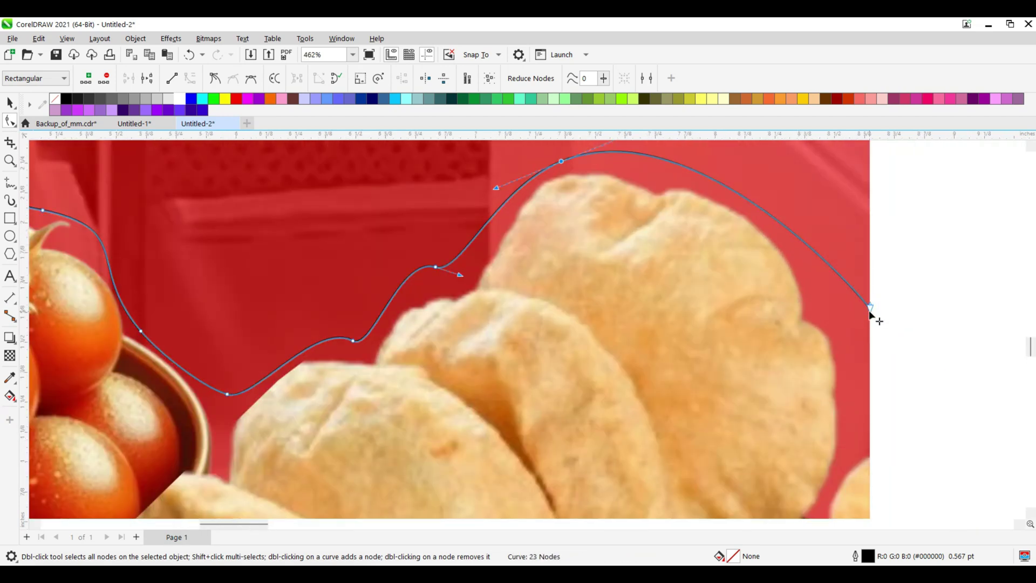
pyautogui.moveTo(870, 306); pyautogui.dragTo(870, 312)
pyautogui.click(900, 327)
pyautogui.click(906, 291)
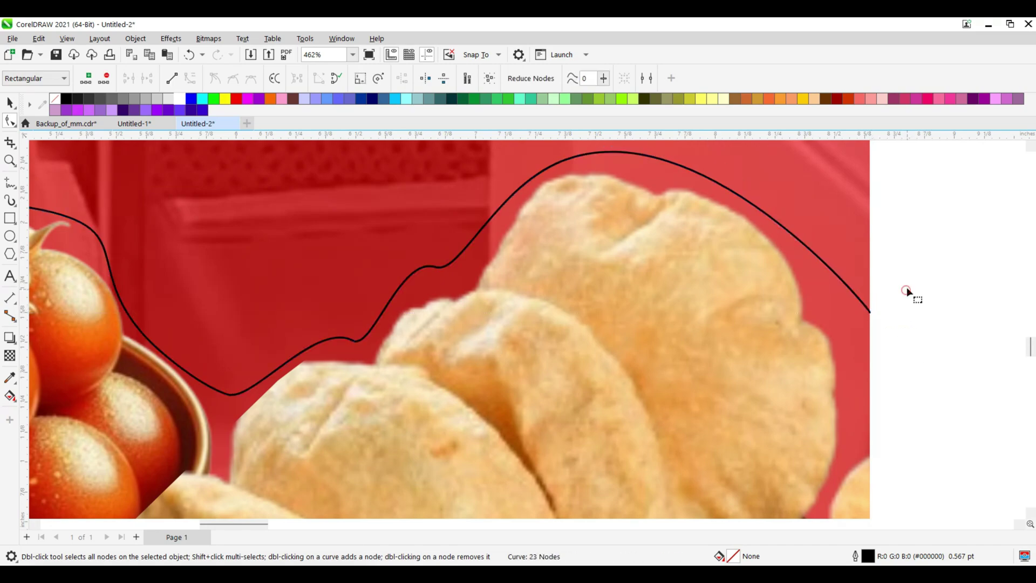
# Delete the extra curve node above the second samosa, tighten that peak, and lower the nodes at the first samosa and left poster edge
pyautogui.scroll(-4, 908, 284)
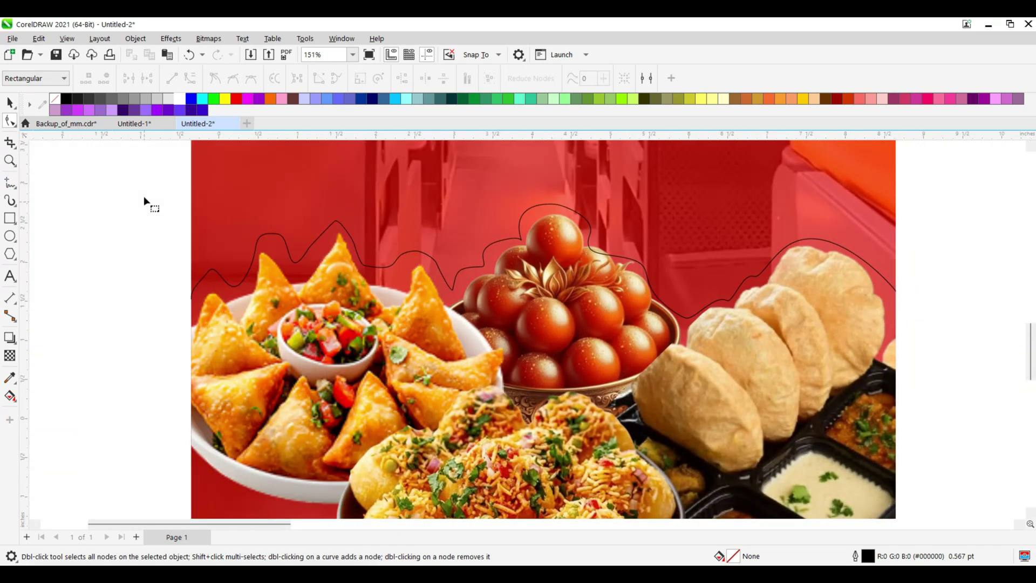
pyautogui.click(277, 236)
pyautogui.scroll(2, 277, 236)
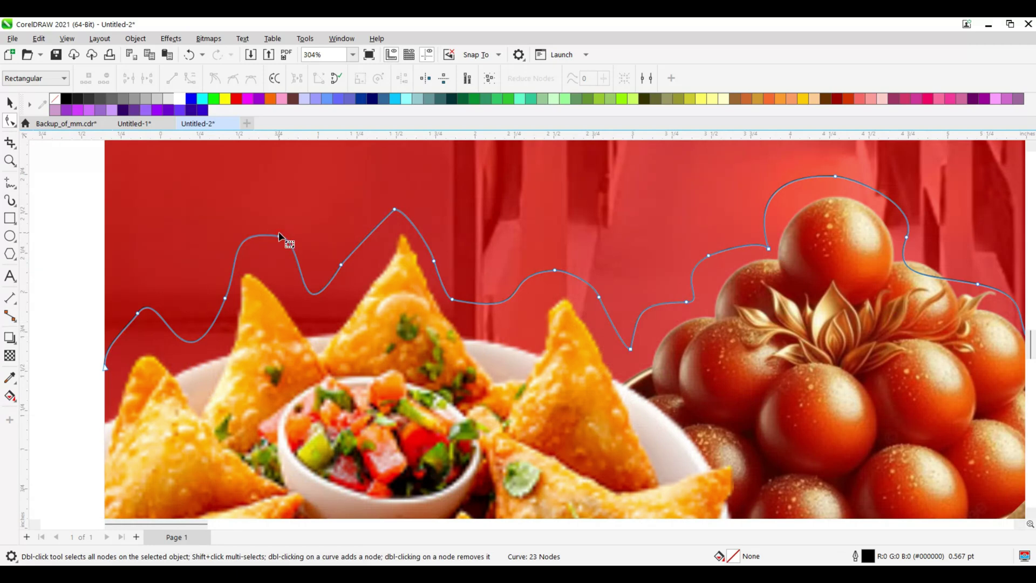
pyautogui.doubleClick(279, 236)
pyautogui.moveTo(254, 240); pyautogui.dragTo(240, 250)
pyautogui.moveTo(138, 314); pyautogui.dragTo(128, 325)
pyautogui.moveTo(105, 367); pyautogui.dragTo(106, 393)
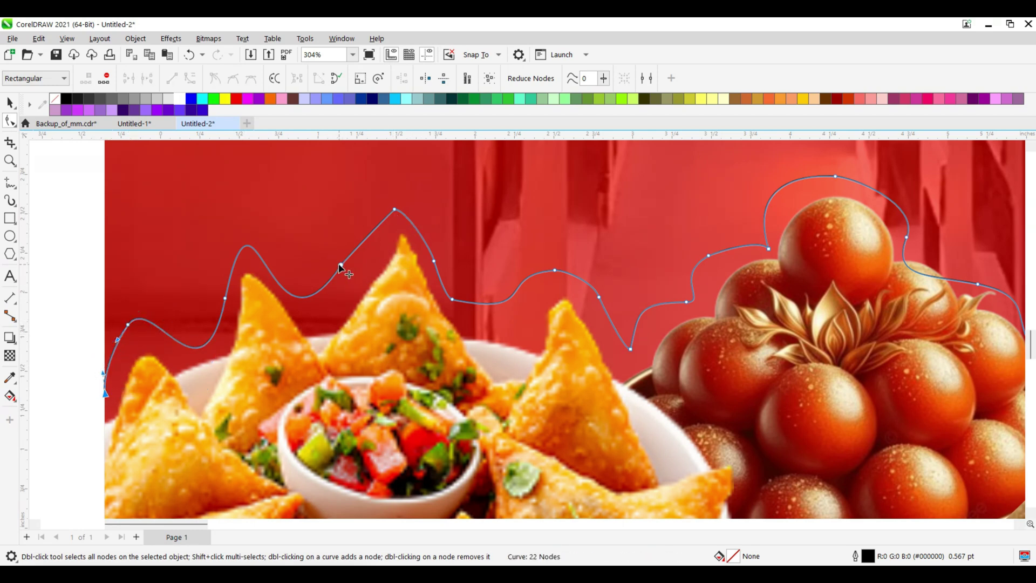
# Lower the curve node left of the tallest samosa, delete the node at its lower right and deepen the dip before the next samosa
pyautogui.moveTo(341, 266); pyautogui.dragTo(348, 279)
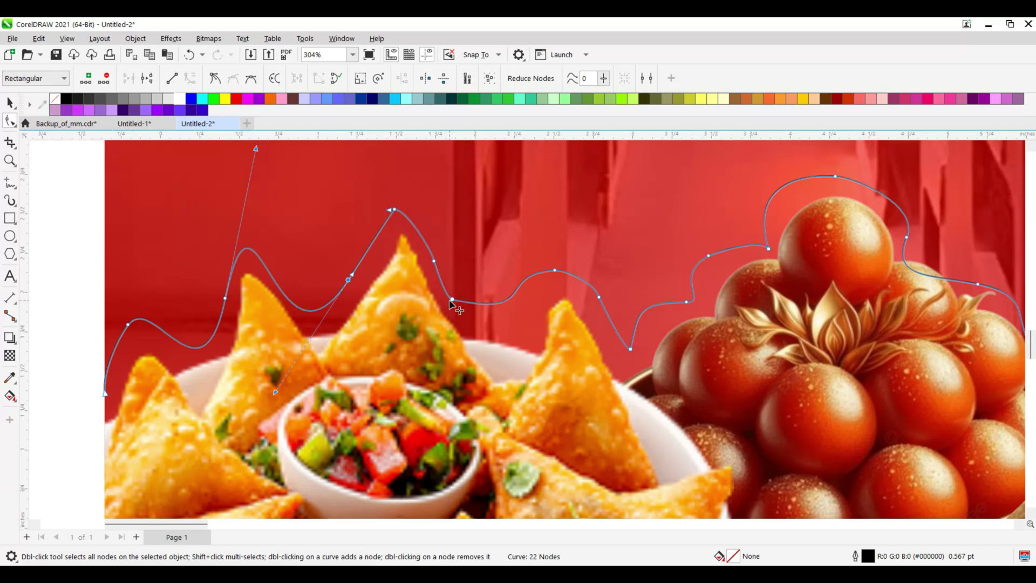
pyautogui.doubleClick(452, 300)
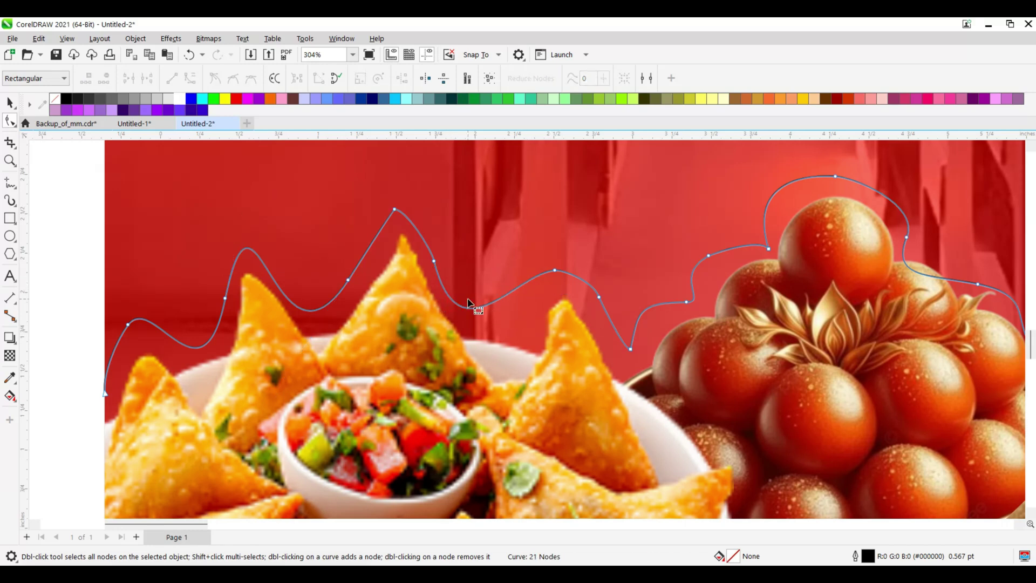
pyautogui.moveTo(485, 309); pyautogui.dragTo(501, 335)
# Lower the curve's valley between samosas and sweets, delete the node right of the last samosa and adjust the peak's curvature
pyautogui.moveTo(687, 303); pyautogui.dragTo(693, 302)
pyautogui.moveTo(630, 350); pyautogui.dragTo(630, 361)
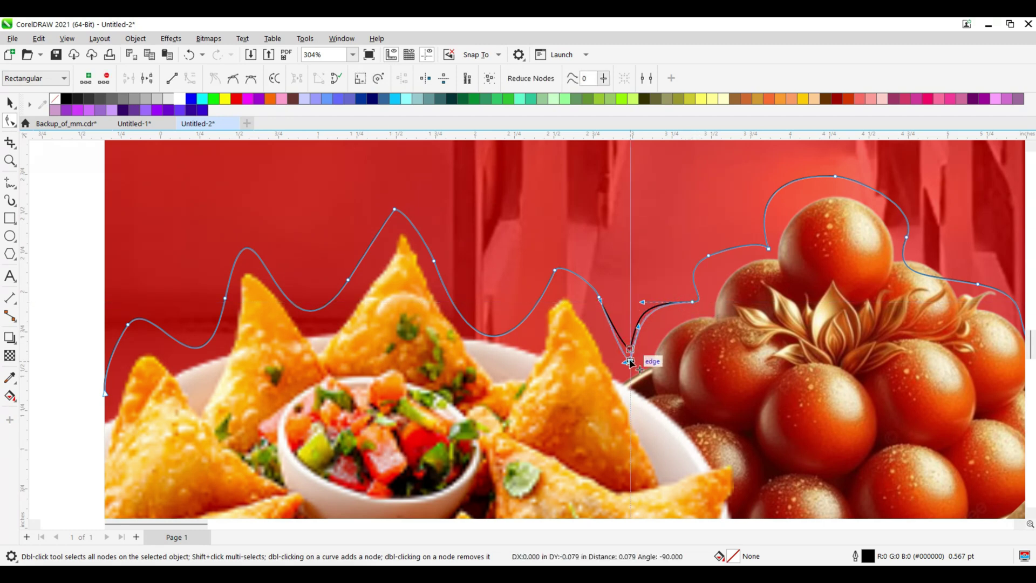
pyautogui.moveTo(599, 297)
pyautogui.mouseDown()
pyautogui.moveTo(603, 319)
pyautogui.moveTo(597, 301)
pyautogui.mouseUp()
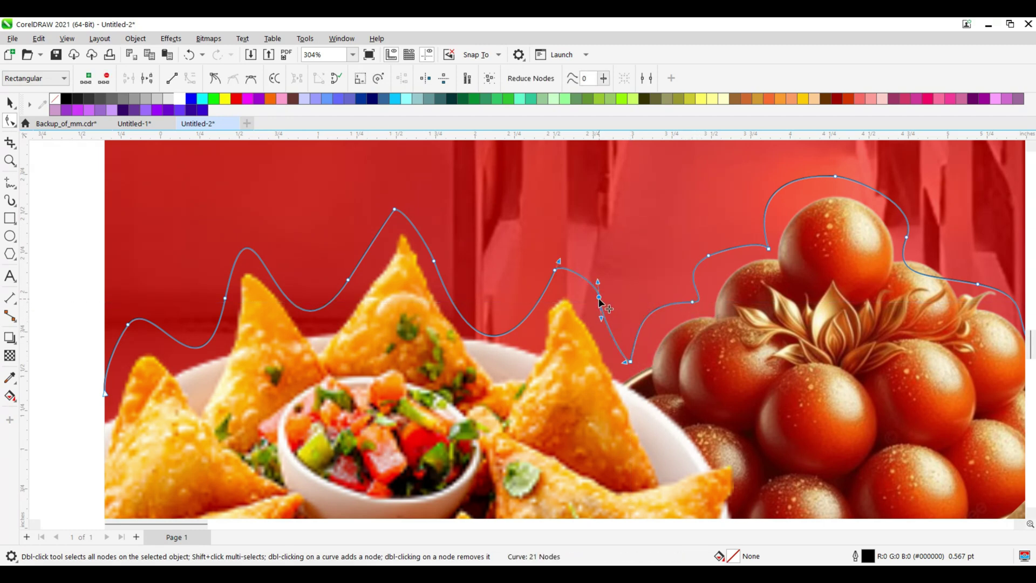
pyautogui.doubleClick(599, 299)
pyautogui.click(556, 270)
pyautogui.moveTo(573, 232); pyautogui.dragTo(576, 248)
# Delete the curve node right of the top sweet and adjust the remaining arch to follow the sweet's right side
pyautogui.scroll(-3, 576, 248)
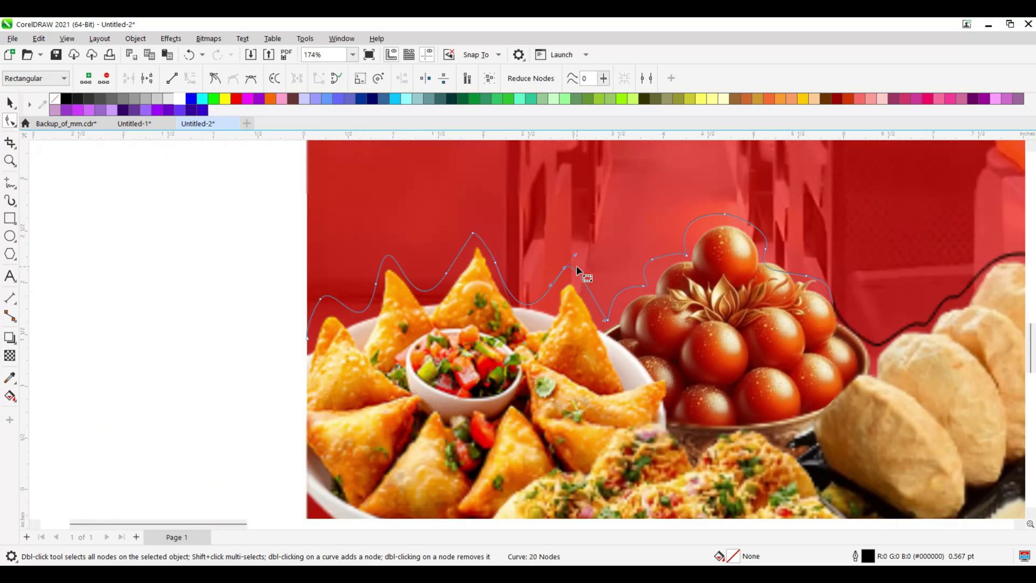
pyautogui.scroll(2, 755, 238)
pyautogui.doubleClick(776, 261)
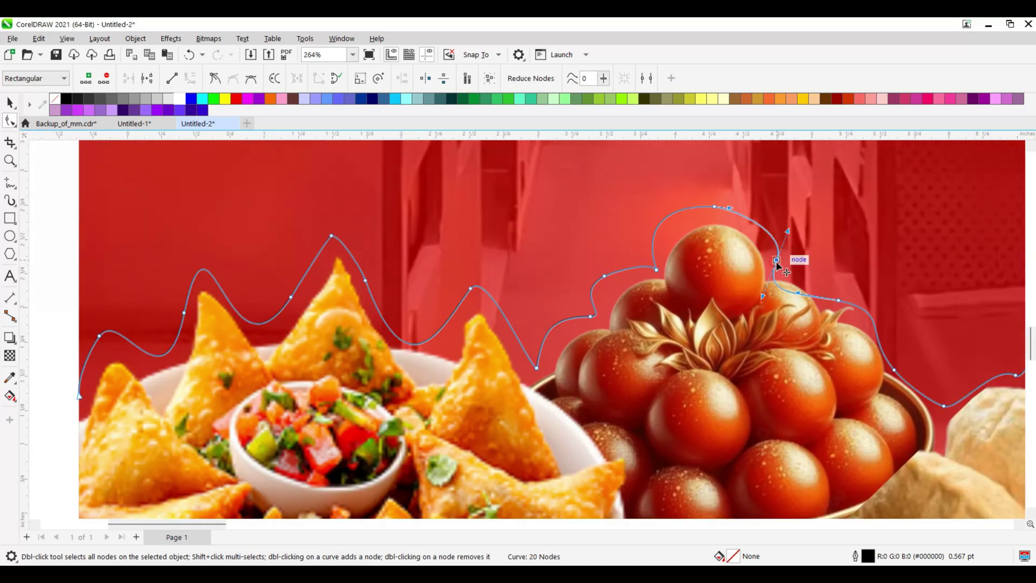
pyautogui.click(715, 207)
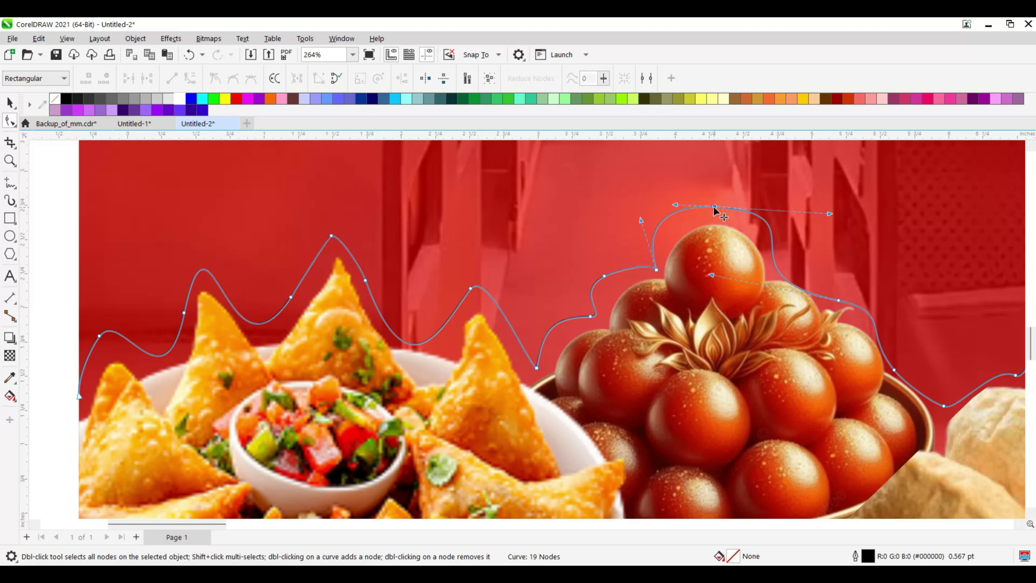
pyautogui.moveTo(835, 212); pyautogui.dragTo(840, 300)
pyautogui.scroll(-3, 728, 294)
pyautogui.scroll(-3, 729, 294)
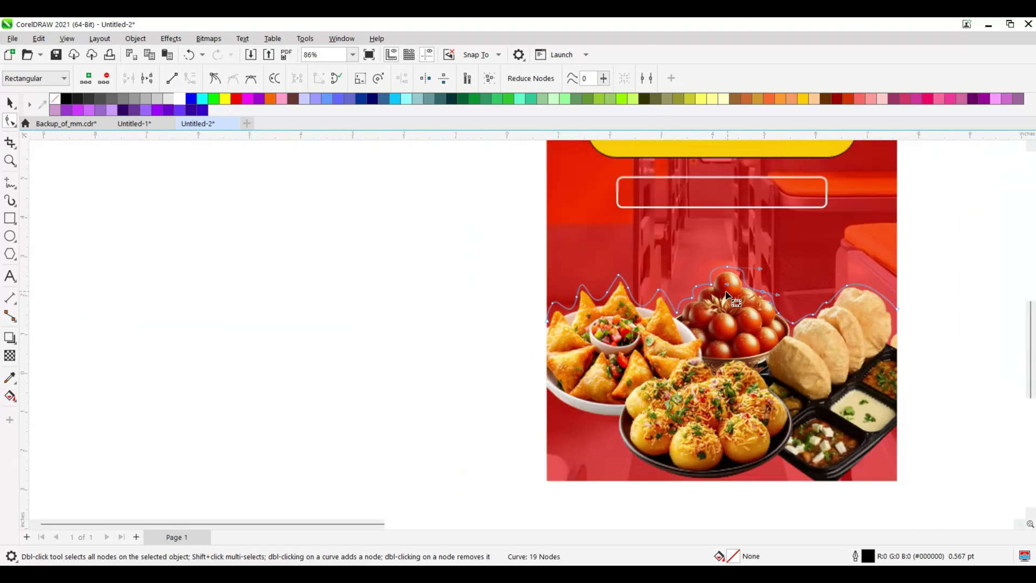
# Give the traced food curve a white outline 4.0 pt wide
pyautogui.click(12, 101)
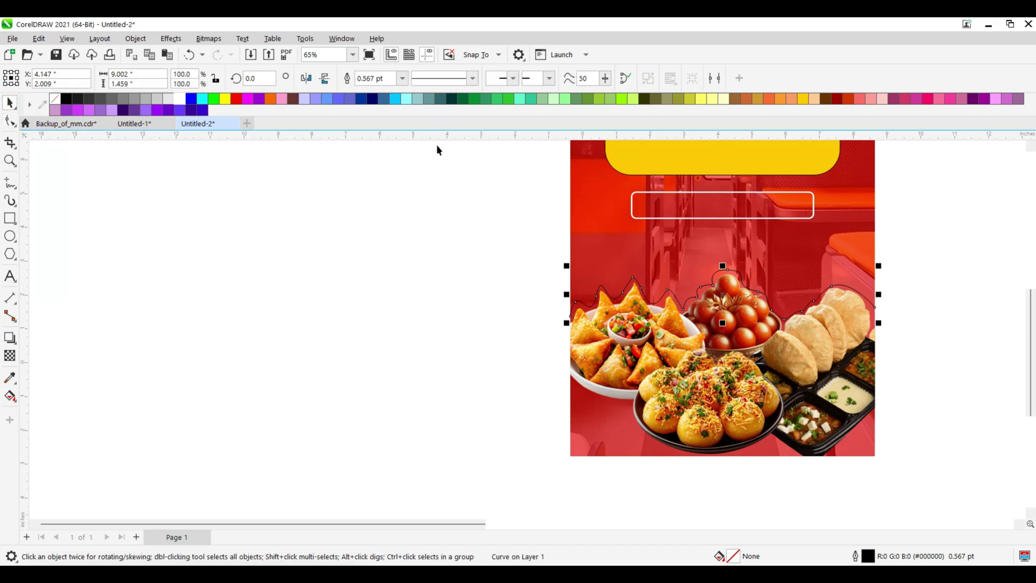
pyautogui.rightClick(182, 101)
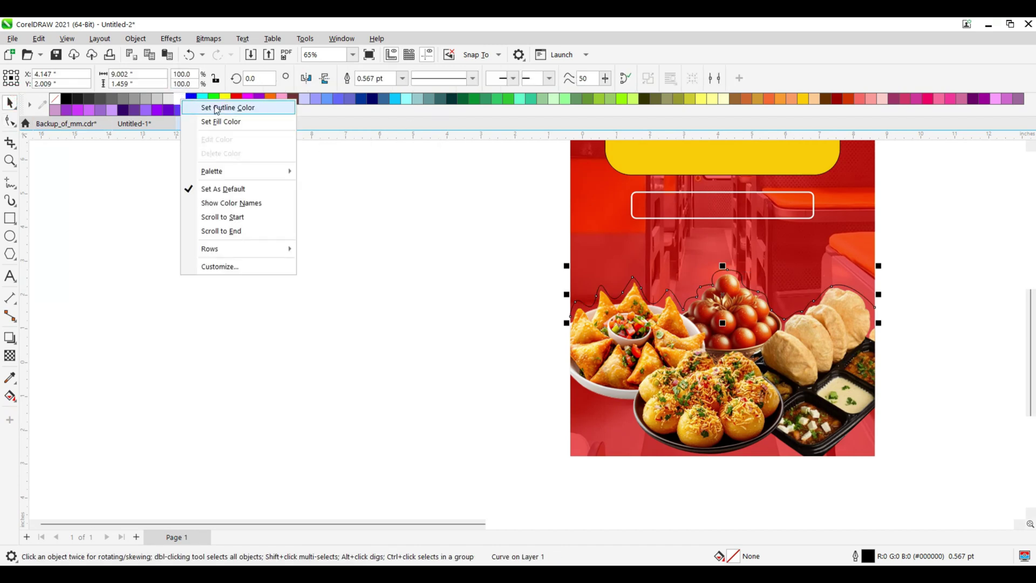
pyautogui.click(217, 105)
pyautogui.click(402, 78)
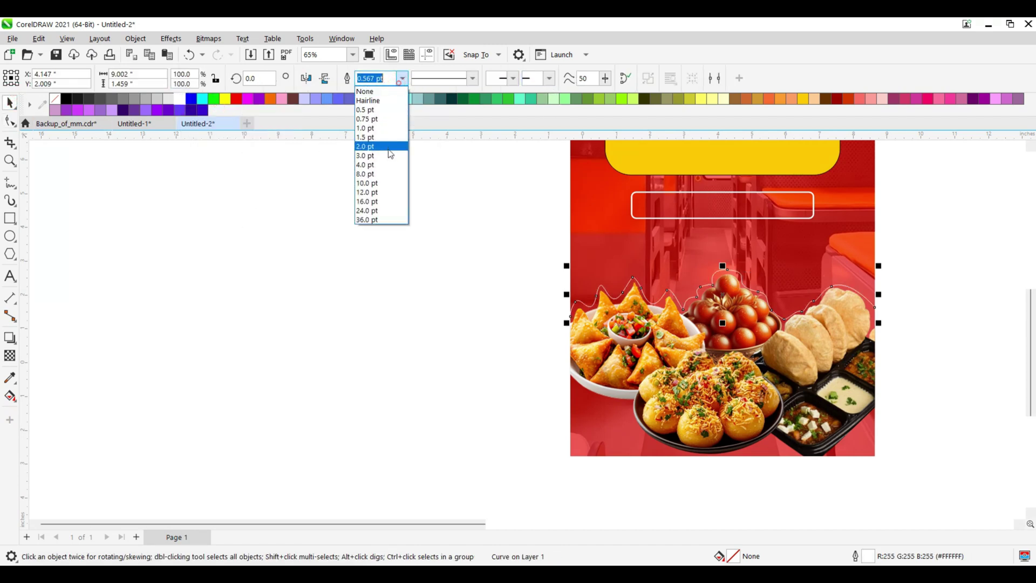
pyautogui.click(378, 166)
pyautogui.scroll(1, 853, 255)
pyautogui.click(906, 335)
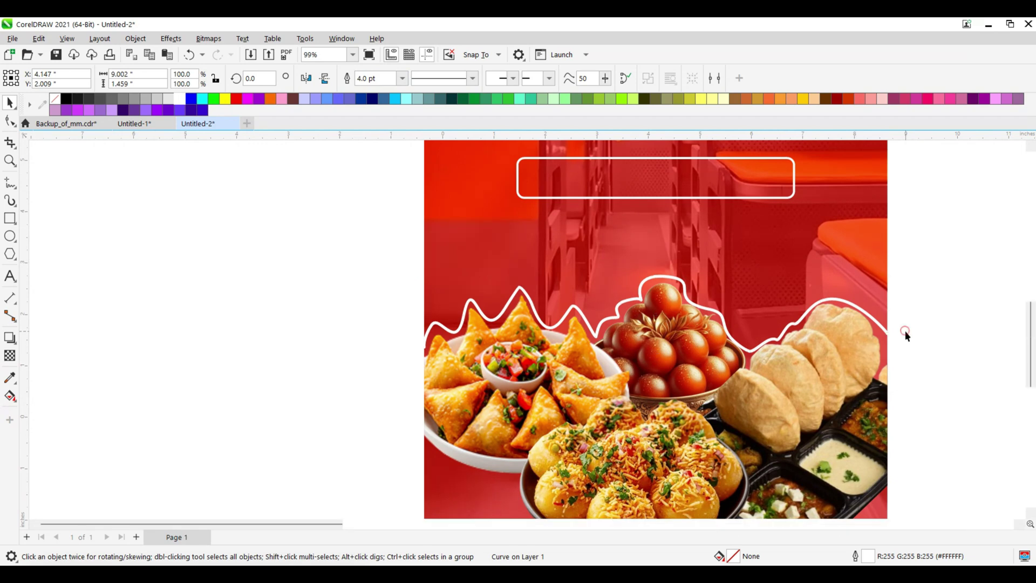
# Nudge the white food curve up about 0.22 inches, leaving more space above the food
pyautogui.doubleClick(660, 278)
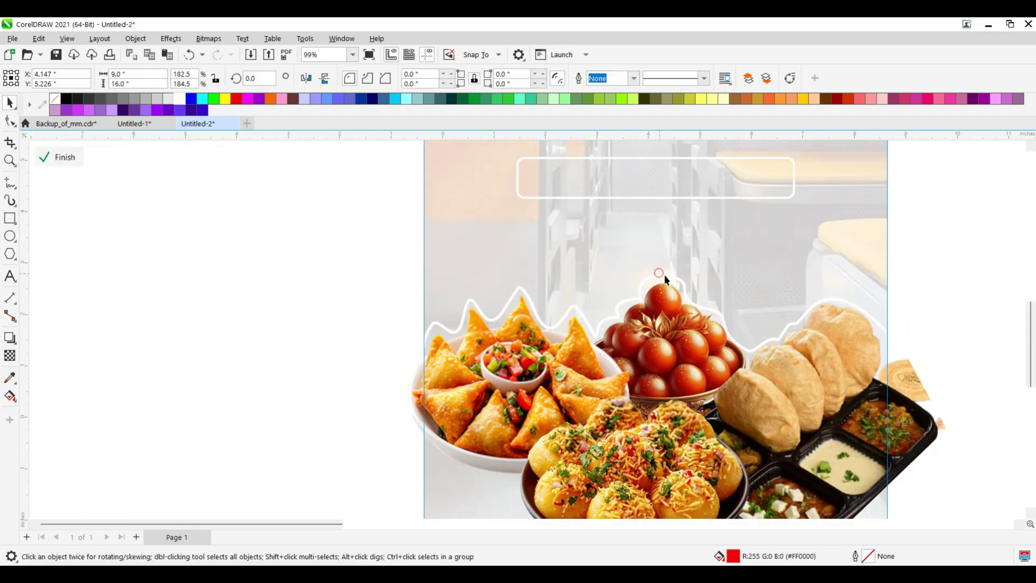
pyautogui.click(60, 158)
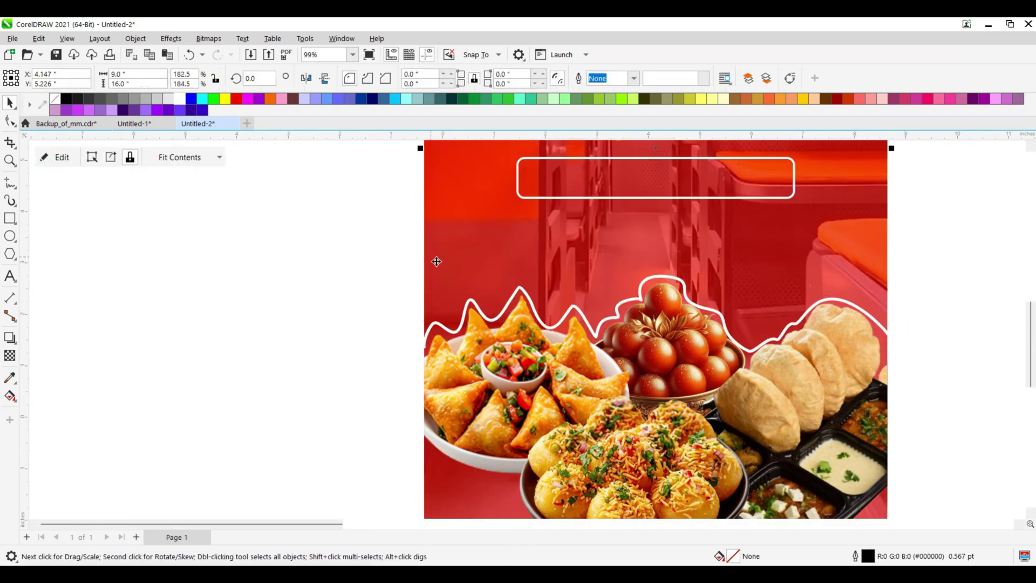
pyautogui.click(518, 288)
pyautogui.press('Up')
pyautogui.press('Up')
pyautogui.press('Up')
pyautogui.press('Up')
pyautogui.press('Up')
pyautogui.press('Up')
pyautogui.press('Up')
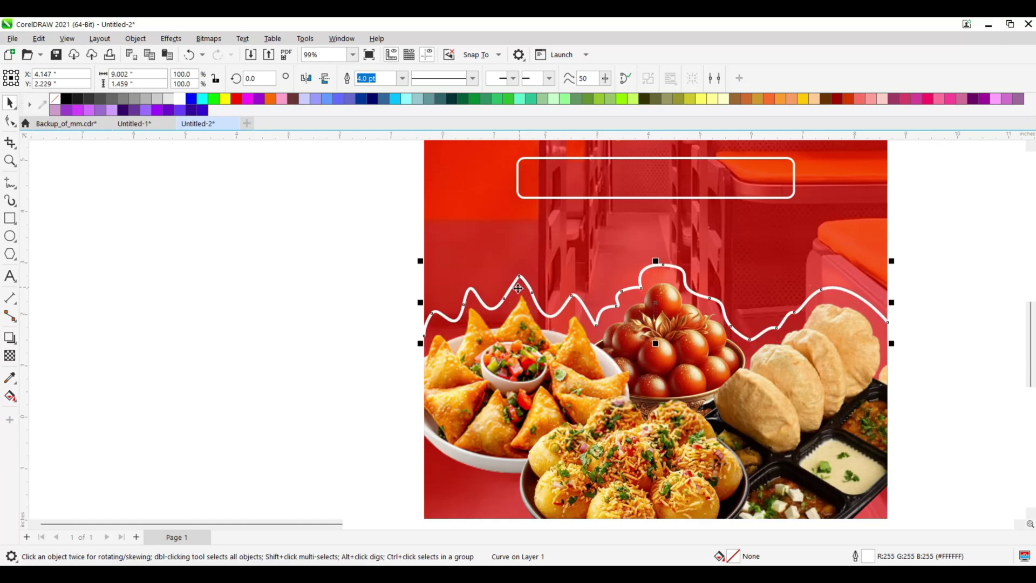
pyautogui.click(238, 318)
# Remove the black outline from the yellow rounded rectangle
pyautogui.scroll(-3, 640, 420)
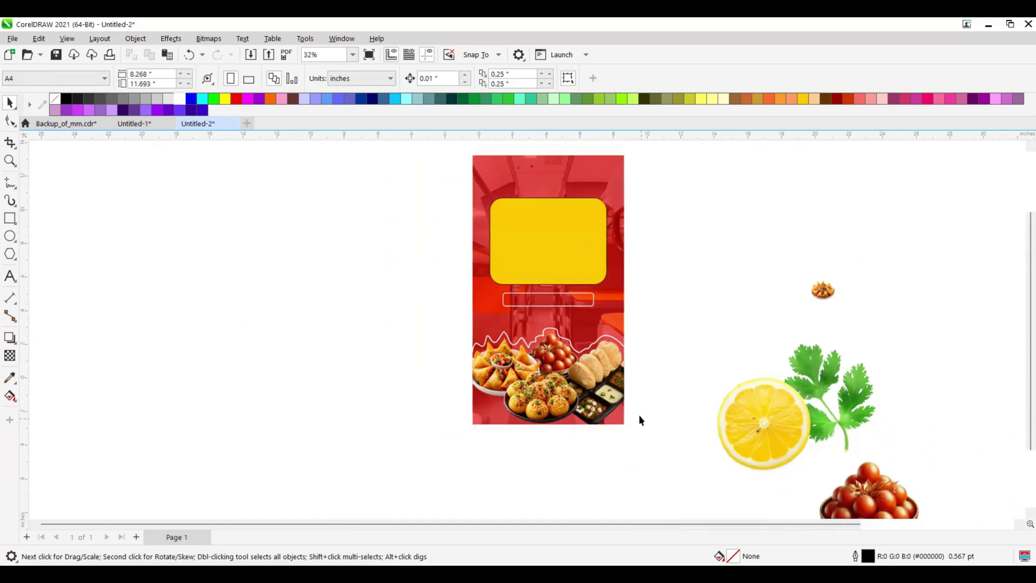
pyautogui.scroll(1, 539, 200)
pyautogui.click(539, 201)
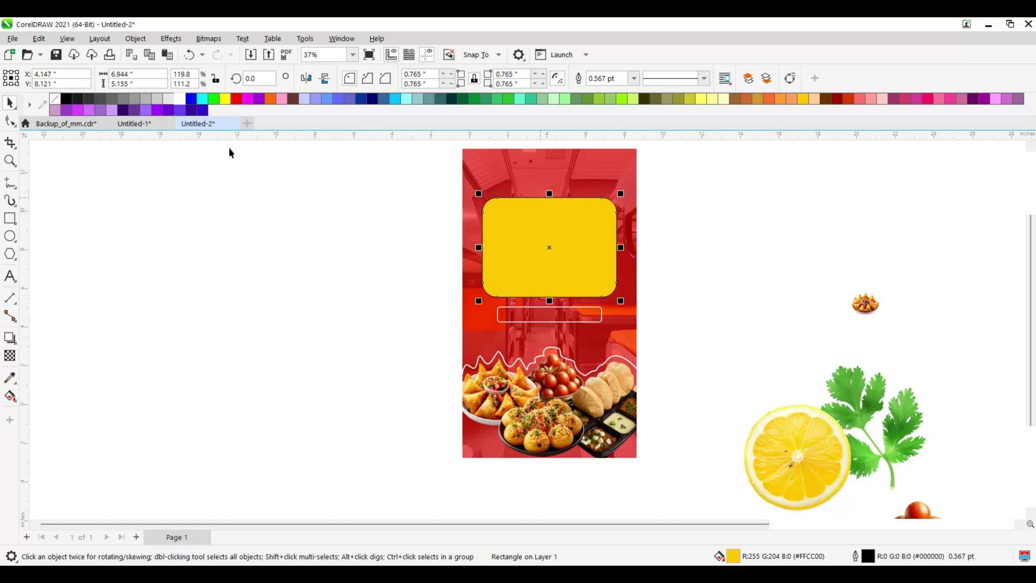
pyautogui.rightClick(60, 103)
pyautogui.click(83, 111)
pyautogui.click(231, 250)
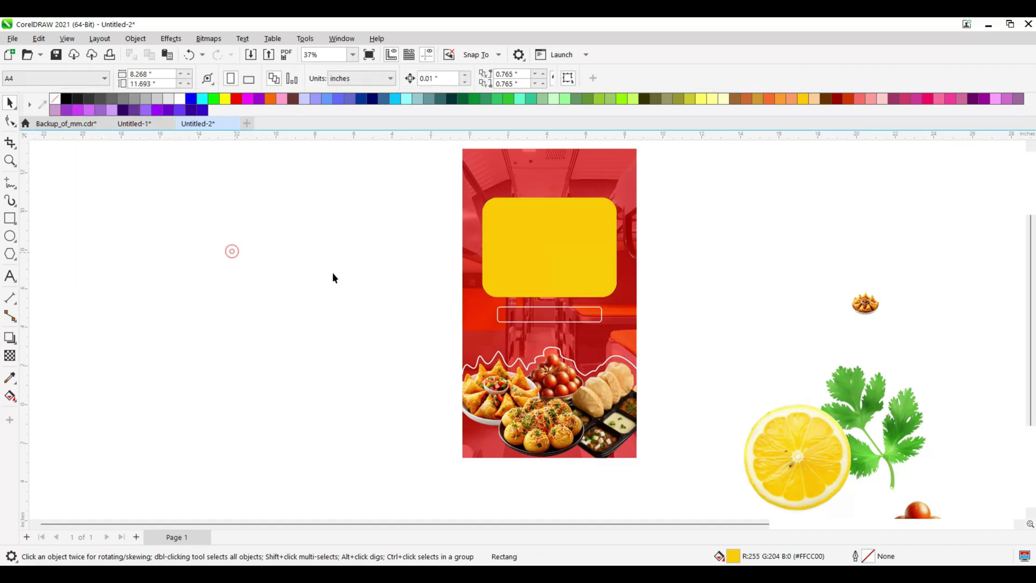
# Place one lemon slice on each side of the poster and delete the small spare samosa picture
pyautogui.moveTo(796, 459); pyautogui.dragTo(511, 297)
pyautogui.moveTo(651, 297); pyautogui.dragTo(730, 296)
pyautogui.click(756, 314)
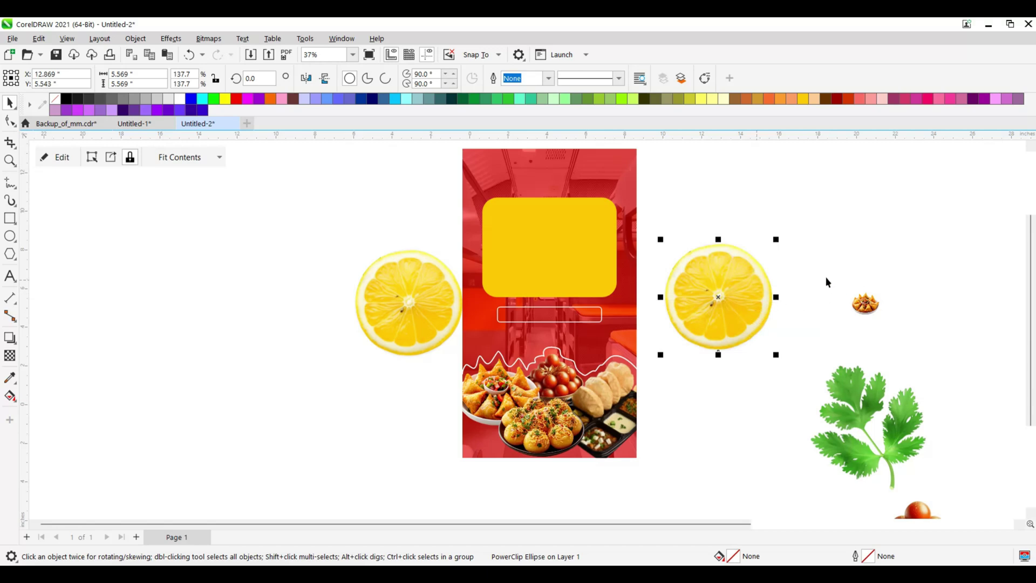
pyautogui.click(866, 305)
pyautogui.press('Delete')
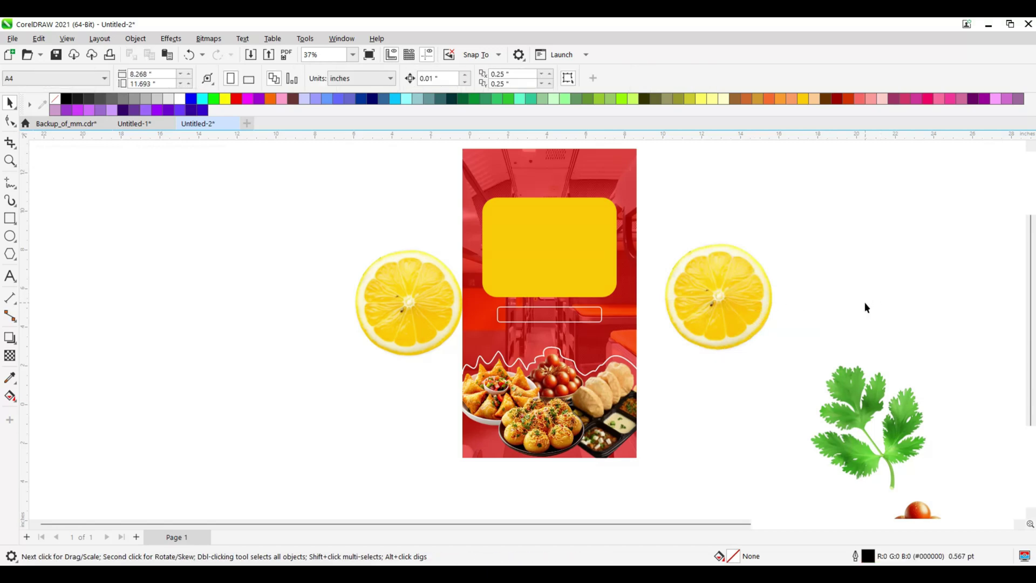
# Scale the lemon slice left of the poster down to 2.572 inches and PowerClip it inside the poster background
pyautogui.scroll(3, 564, 264)
pyautogui.click(343, 325)
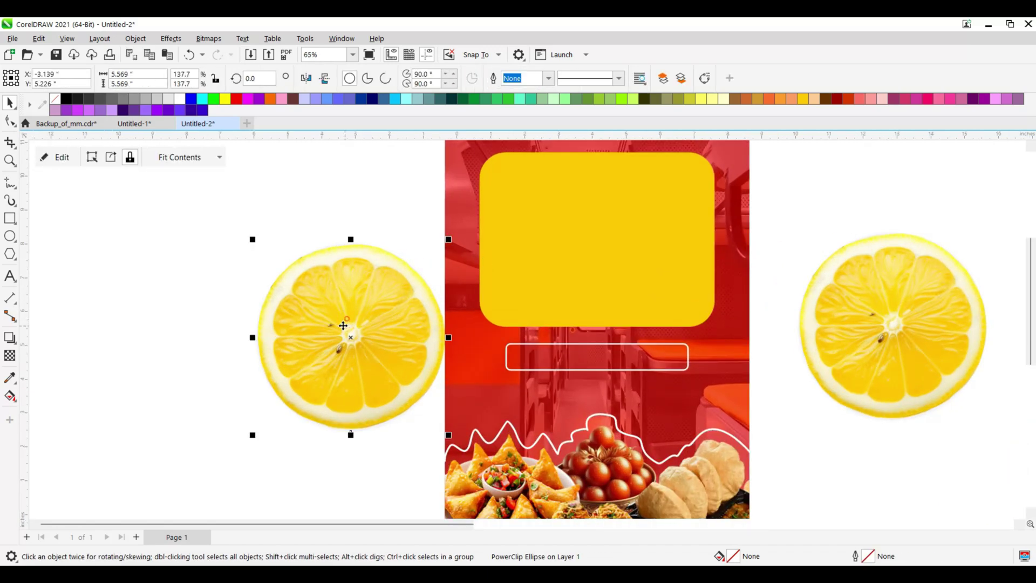
pyautogui.moveTo(253, 242); pyautogui.dragTo(352, 343)
pyautogui.moveTo(398, 382); pyautogui.dragTo(370, 304)
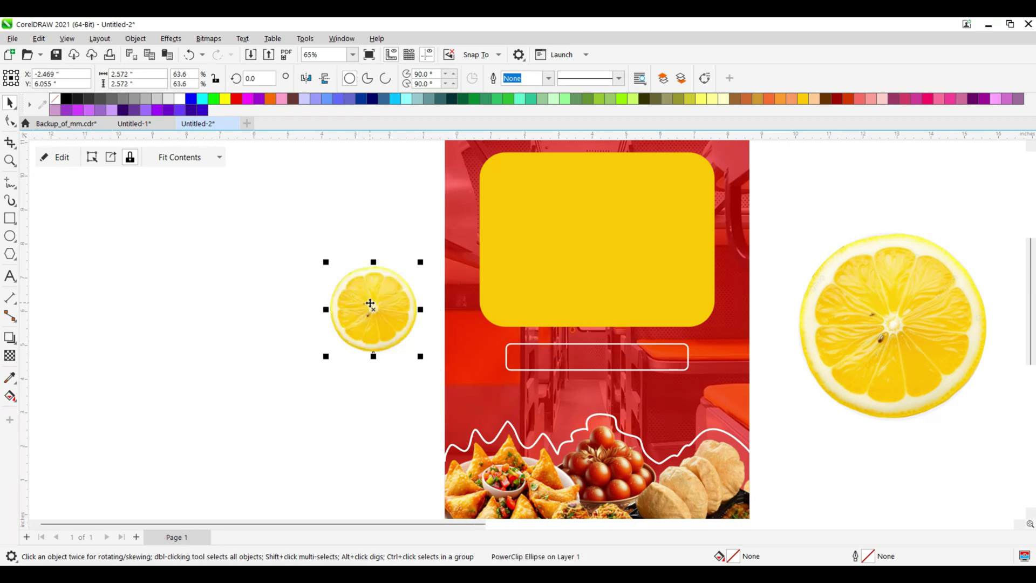
pyautogui.rightClick(370, 304)
pyautogui.click(457, 346)
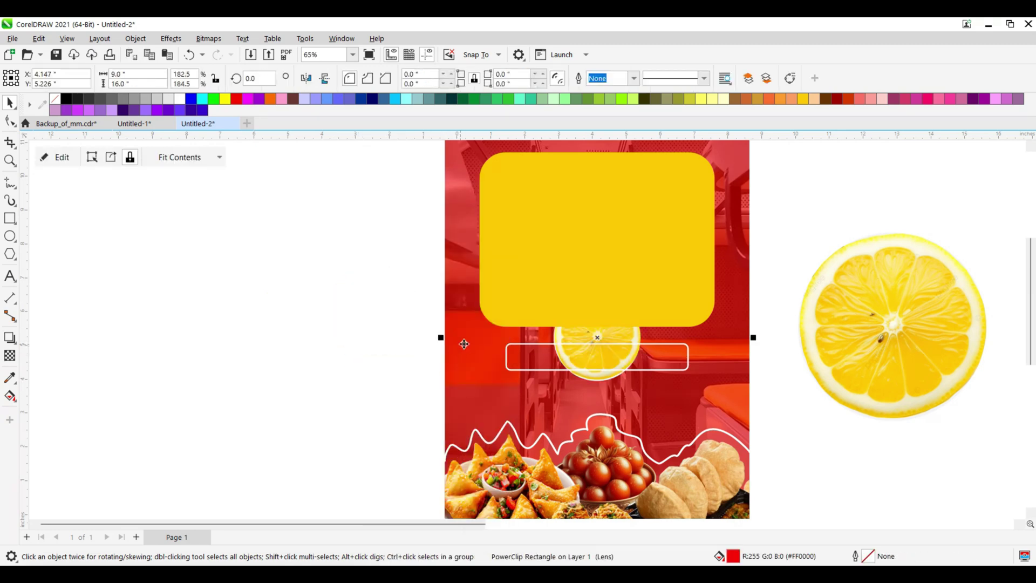
# Edit the background's PowerClip contents and move the small lemon slice so it straddles the poster's left edge below the yellow box
pyautogui.click(49, 158)
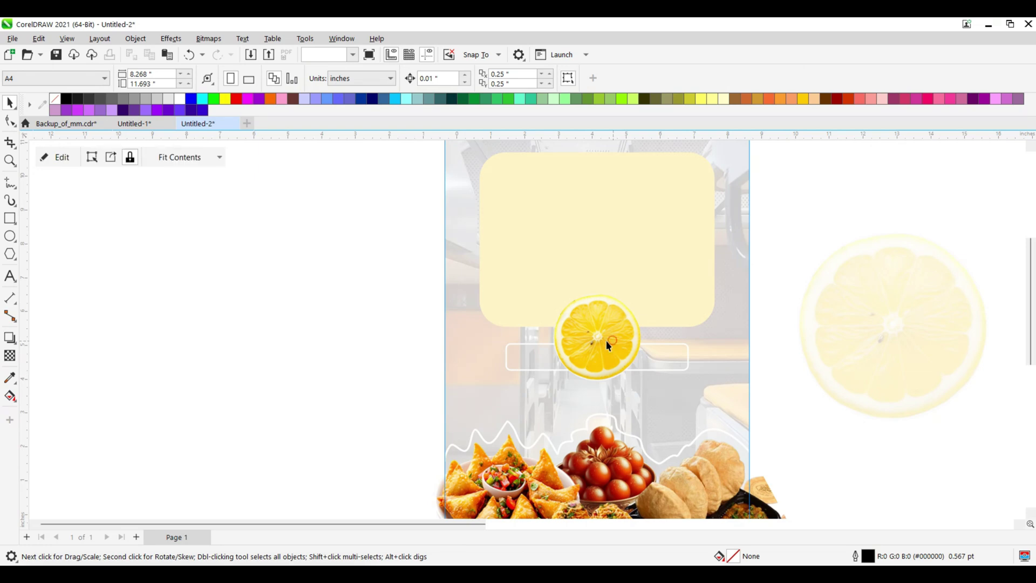
pyautogui.moveTo(607, 341); pyautogui.dragTo(453, 352)
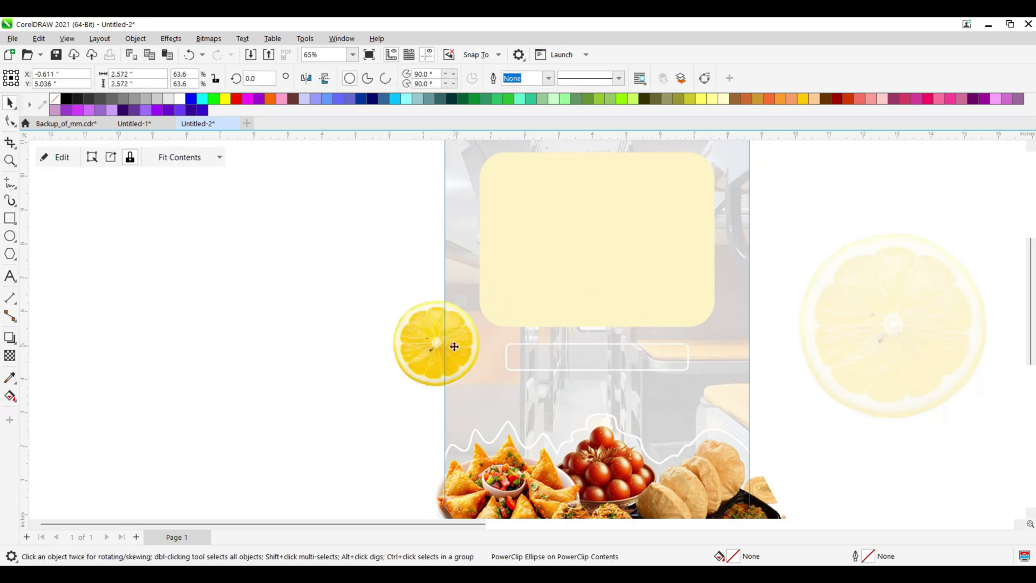
pyautogui.scroll(4, 459, 348)
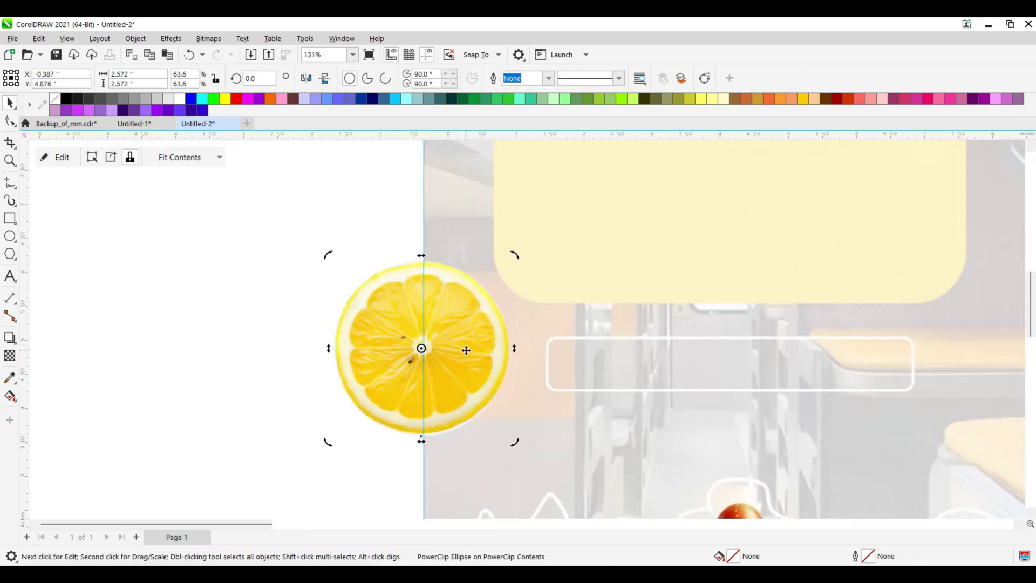
pyautogui.click(403, 353)
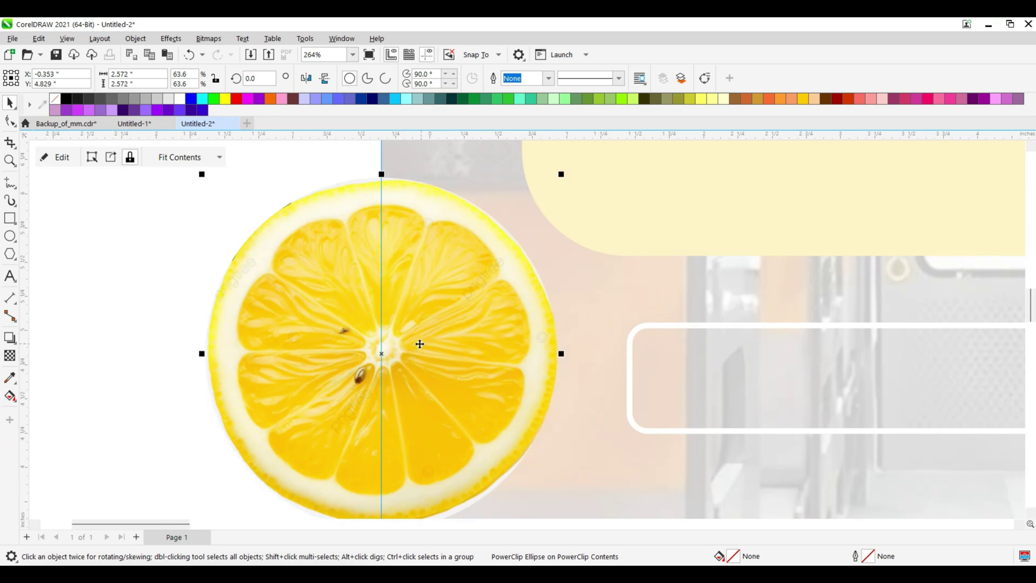
# Duplicate the small lemon slice within the PowerClip contents and position the copy over the poster's top-right corner
pyautogui.scroll(-3, 355, 365)
pyautogui.scroll(-3, 354, 364)
pyautogui.moveTo(354, 365); pyautogui.dragTo(602, 158)
pyautogui.rightClick(601, 158)
pyautogui.click(655, 185)
pyautogui.scroll(-1, 610, 189)
pyautogui.scroll(3, 583, 194)
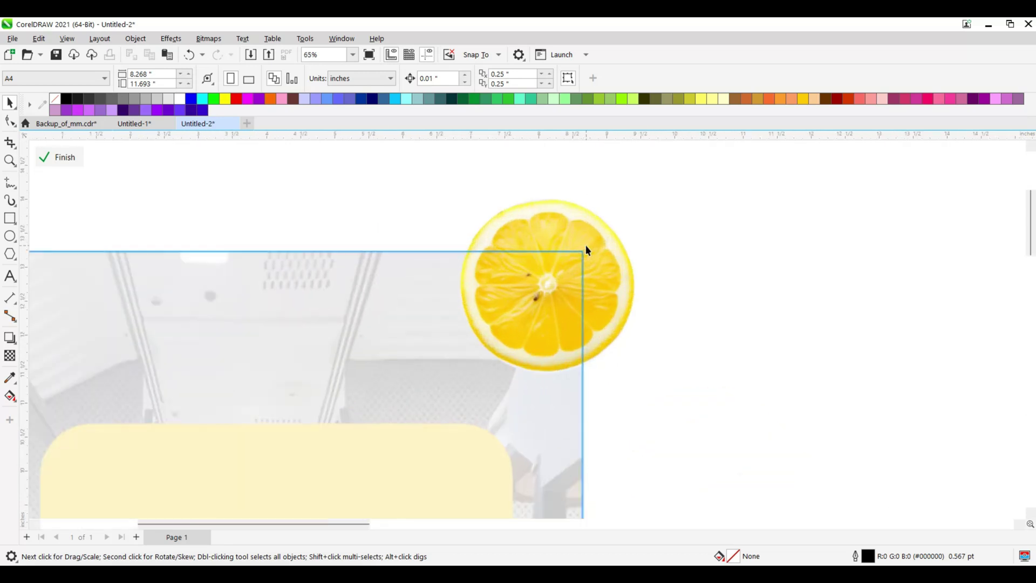
pyautogui.click(585, 246)
pyautogui.moveTo(598, 278); pyautogui.dragTo(601, 270)
pyautogui.click(601, 270)
# Rotate the top-right lemon slice to about 247° and finish editing the background's PowerClip contents
pyautogui.moveTo(473, 178); pyautogui.dragTo(683, 223)
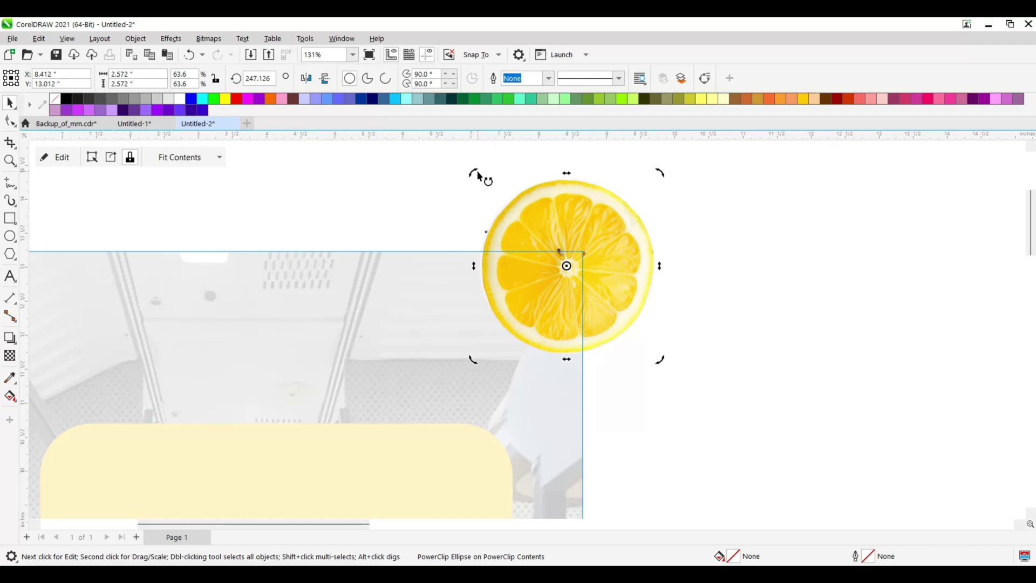
pyautogui.click(490, 162)
pyautogui.click(701, 237)
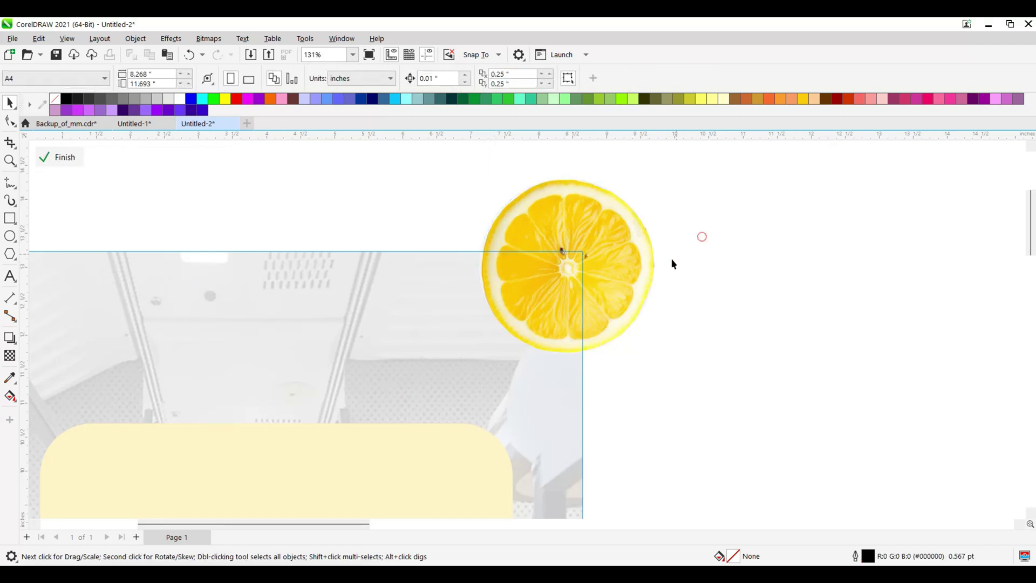
pyautogui.click(591, 271)
pyautogui.click(358, 238)
pyautogui.click(614, 242)
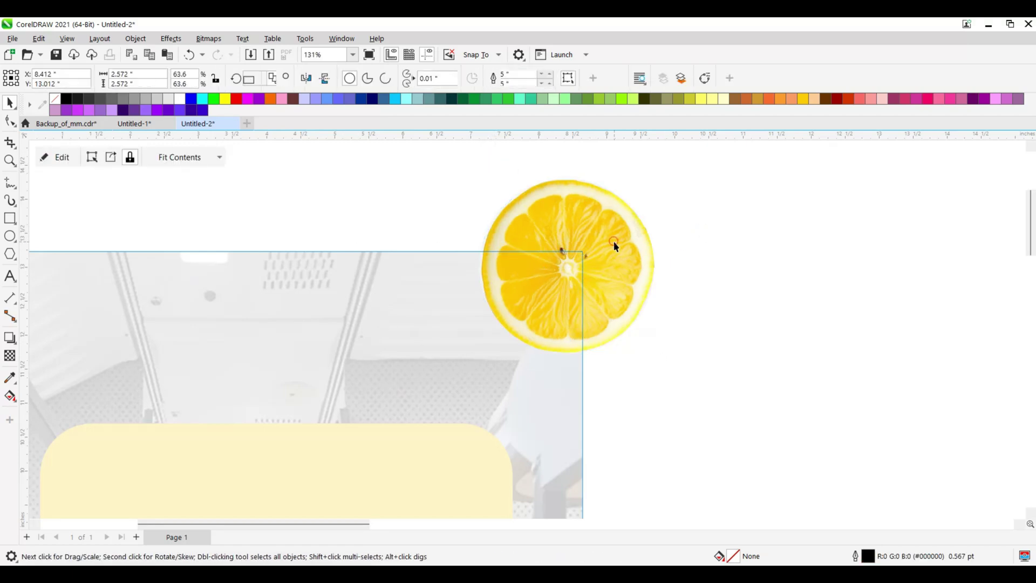
pyautogui.click(93, 181)
pyautogui.scroll(-2, 730, 315)
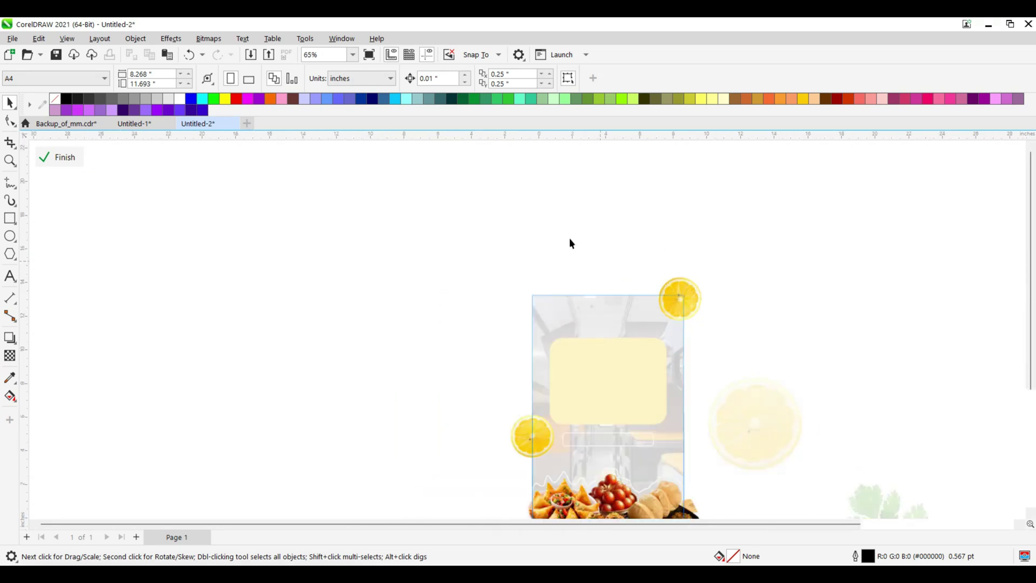
pyautogui.scroll(-2, 571, 242)
pyautogui.click(60, 157)
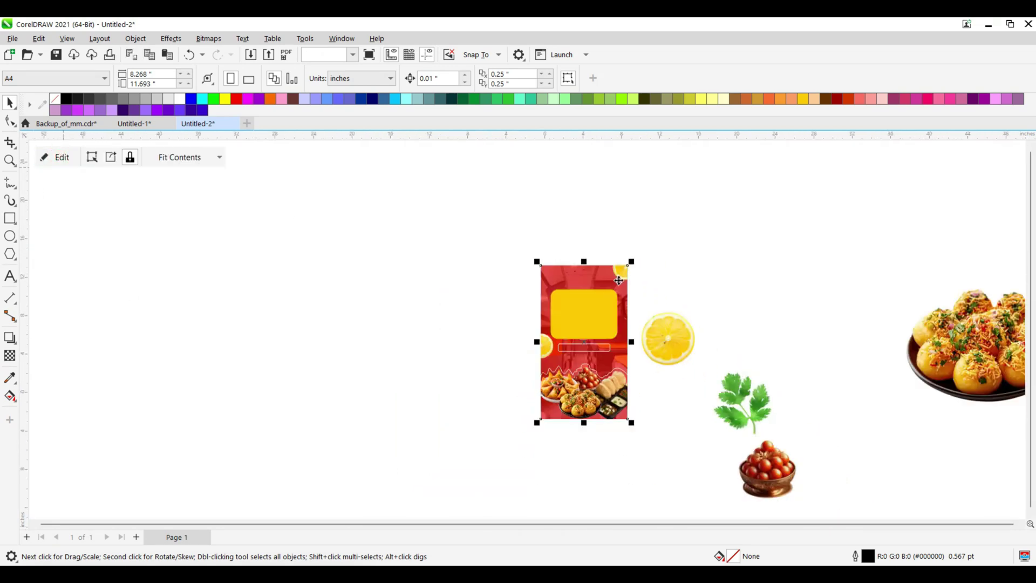
# Move the parsley leaf picture over the poster's right edge and bring it to the front of the page
pyautogui.scroll(1, 645, 374)
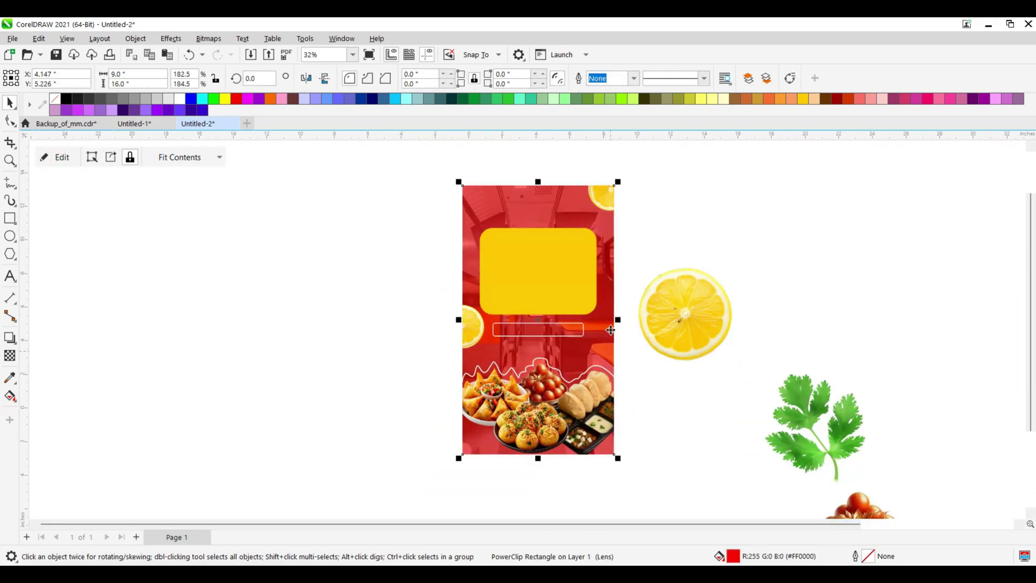
pyautogui.scroll(-2, 604, 246)
pyautogui.scroll(2, 729, 369)
pyautogui.click(594, 232)
pyautogui.scroll(-2, 628, 328)
pyautogui.moveTo(631, 309); pyautogui.dragTo(557, 263)
pyautogui.scroll(2, 559, 253)
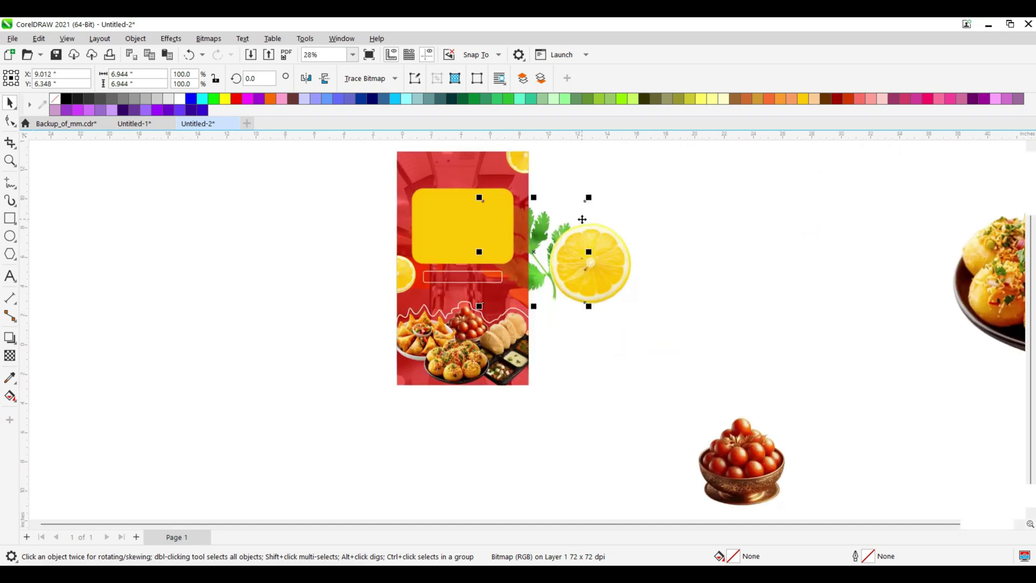
pyautogui.hotkey('ctrl', 'Home')
pyautogui.scroll(1, 582, 219)
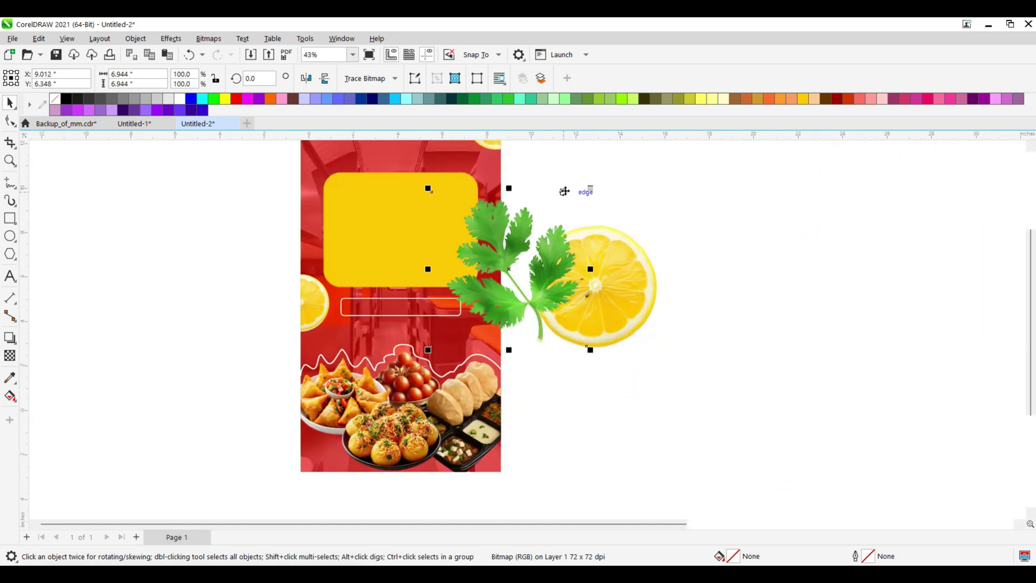
# Scale the parsley leaf down to about 1.459 inches and place it just below the white outlined box's right end
pyautogui.moveTo(591, 188); pyautogui.dragTo(476, 318)
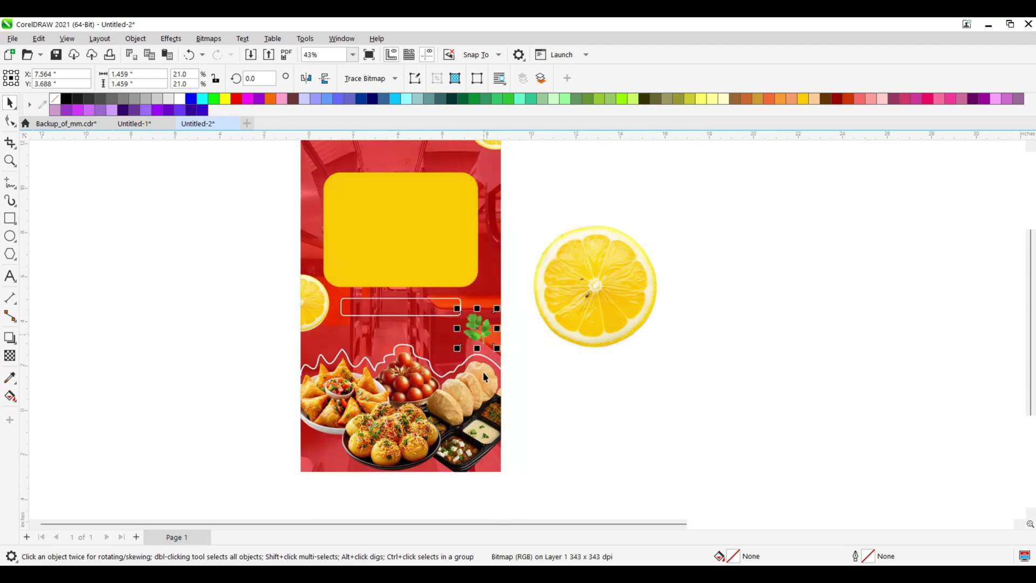
pyautogui.scroll(1, 480, 331)
pyautogui.scroll(1, 487, 390)
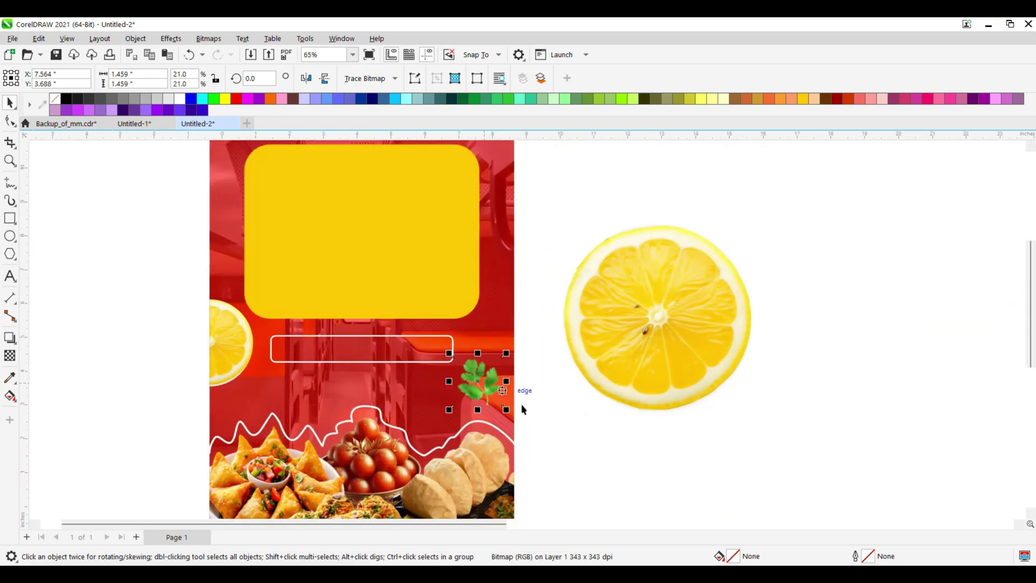
# Duplicate the parsley leaf into the poster's top-left area and rotate the copy to about 219°
pyautogui.scroll(-2, 522, 409)
pyautogui.moveTo(499, 398); pyautogui.dragTo(384, 227)
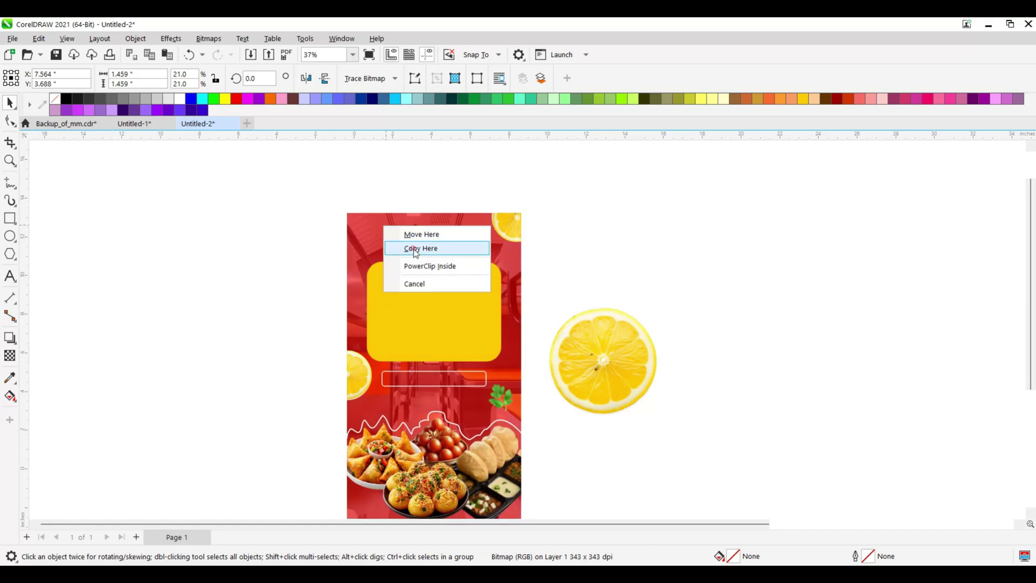
pyautogui.click(415, 249)
pyautogui.scroll(4, 386, 216)
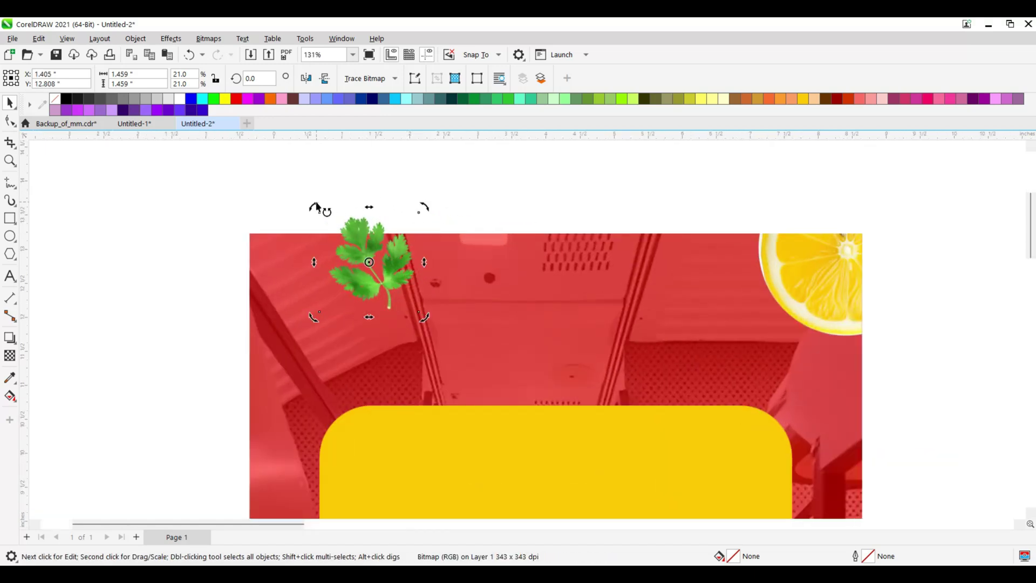
pyautogui.moveTo(315, 205); pyautogui.dragTo(338, 269)
pyautogui.click(429, 211)
pyautogui.click(334, 234)
pyautogui.moveTo(256, 193); pyautogui.dragTo(297, 196)
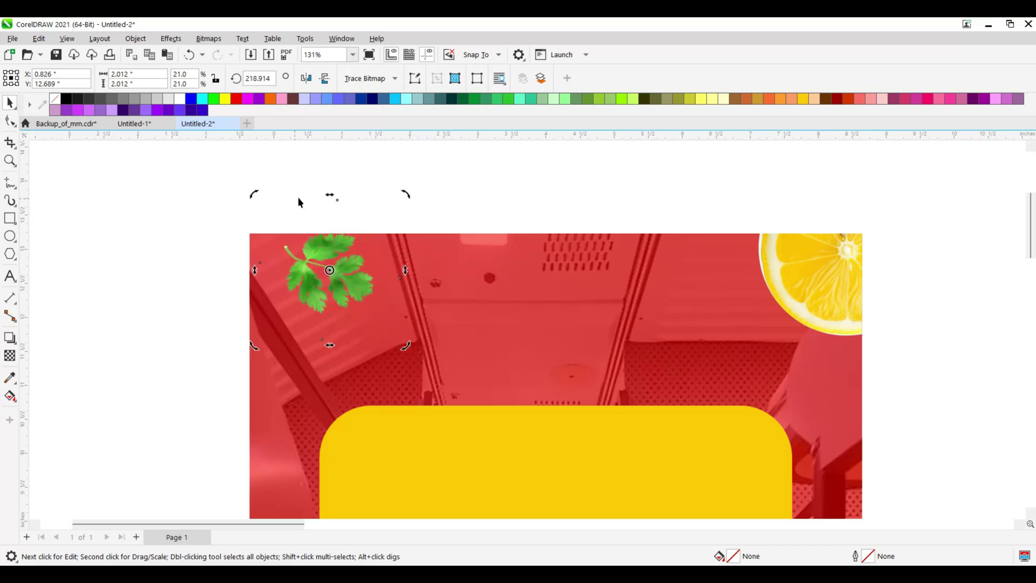
pyautogui.click(345, 195)
# Rotate the top-left parsley leaf to about 192°, shrink it to about 1.07 inches and tuck it near the poster's corner
pyautogui.moveTo(334, 250); pyautogui.dragTo(327, 263)
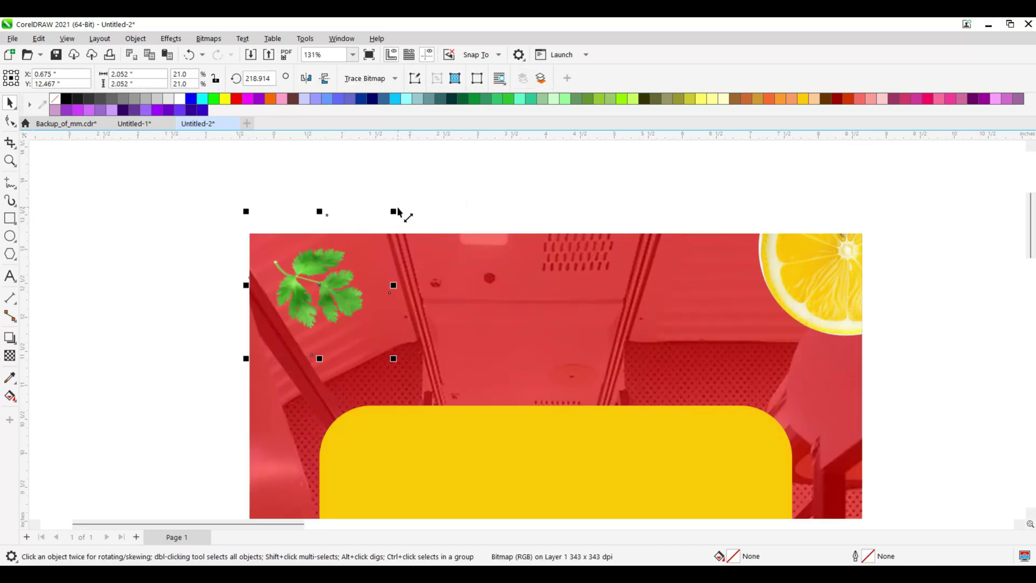
pyautogui.moveTo(399, 212); pyautogui.dragTo(356, 250)
pyautogui.click(258, 254)
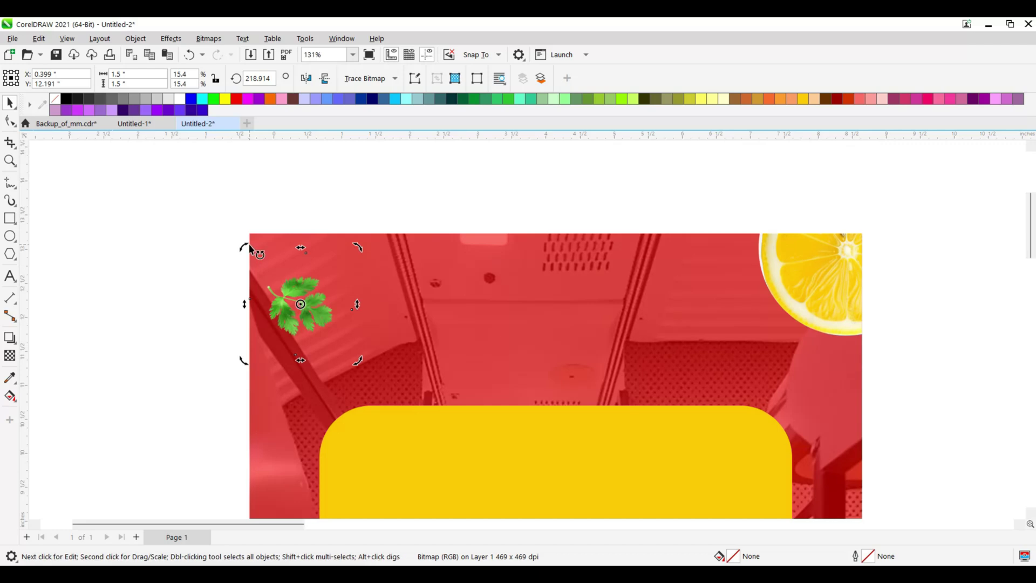
pyautogui.moveTo(250, 249); pyautogui.dragTo(312, 229)
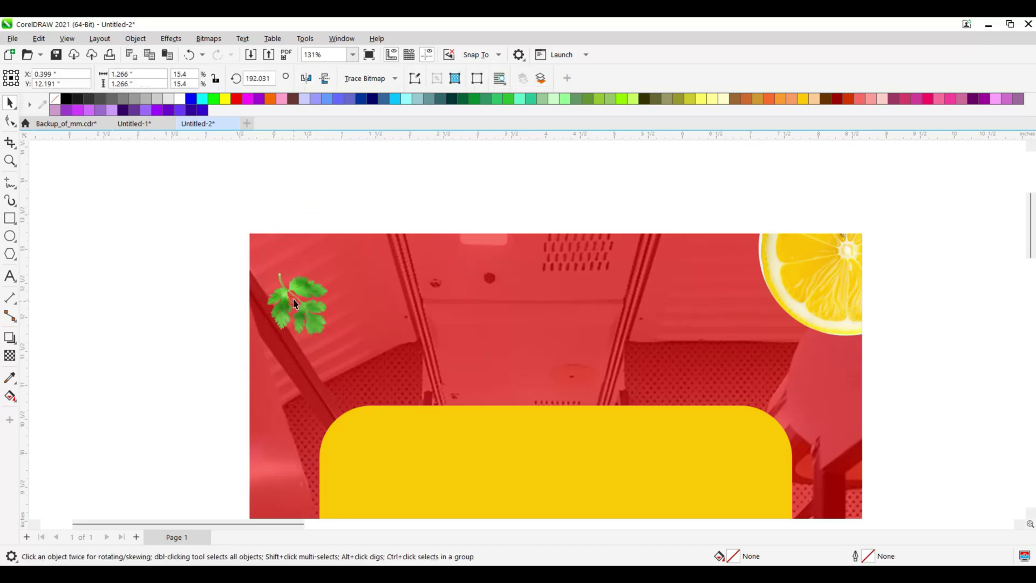
pyautogui.moveTo(295, 304); pyautogui.dragTo(287, 272)
pyautogui.moveTo(341, 330); pyautogui.dragTo(328, 318)
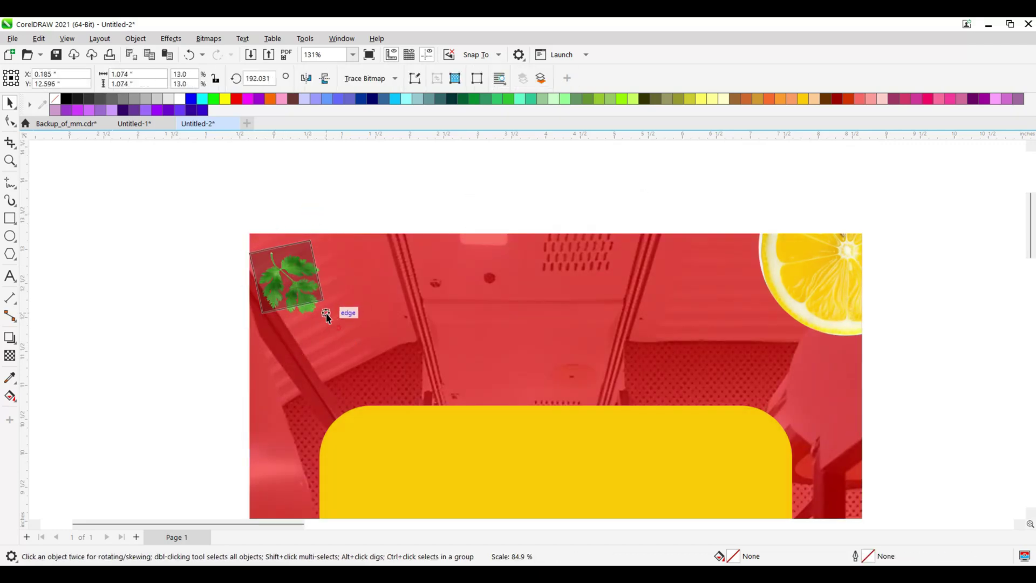
pyautogui.scroll(-4, 272, 270)
# Duplicate the lower-right parsley leaf onto the yellow box's upper-right corner
pyautogui.scroll(3, 421, 448)
pyautogui.click(417, 442)
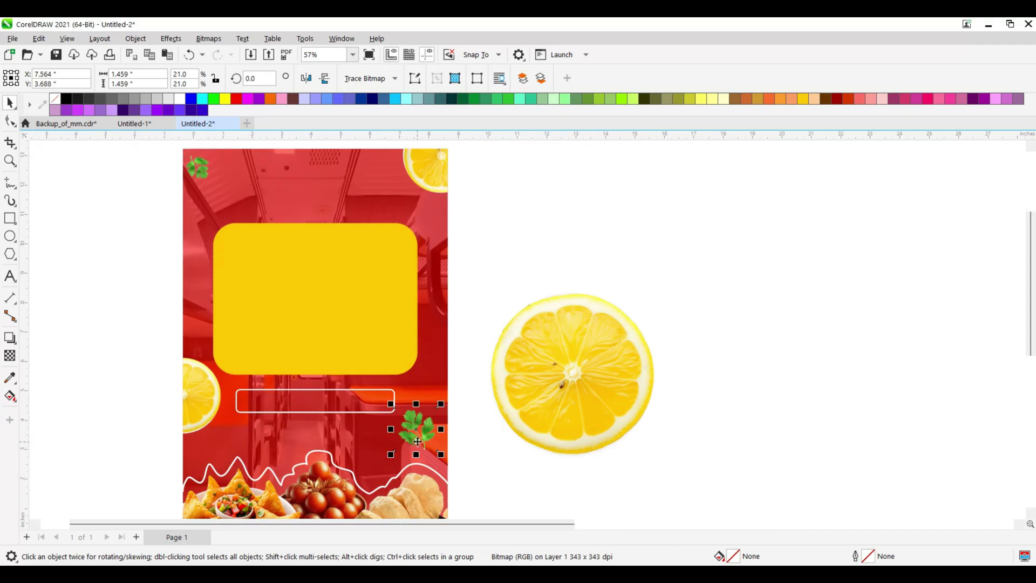
pyautogui.moveTo(417, 442); pyautogui.dragTo(402, 225)
pyautogui.rightClick(403, 225)
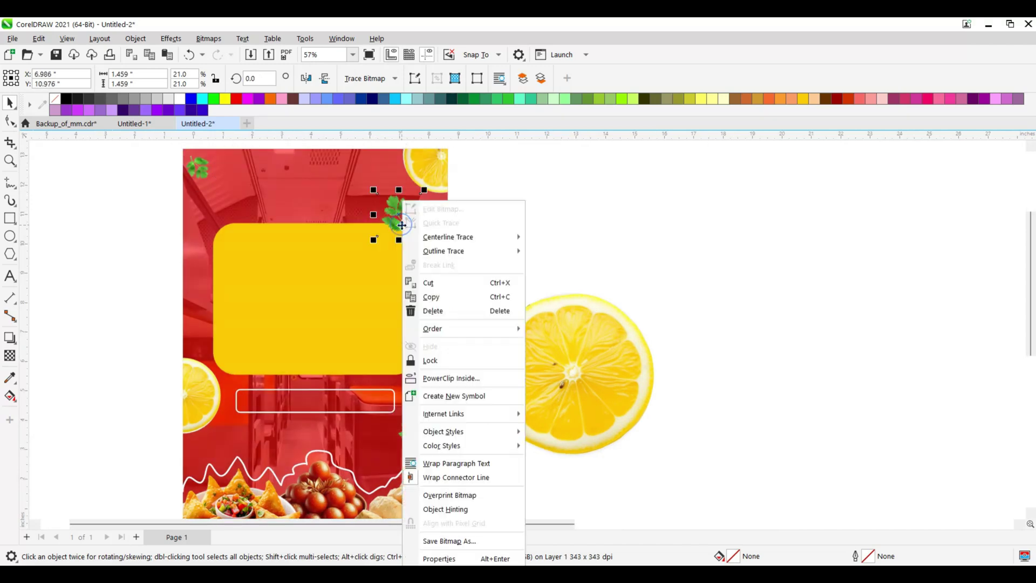
pyautogui.click(599, 188)
pyautogui.click(401, 209)
pyautogui.click(401, 208)
# Rotate the parsley leaf on the yellow box's corner to about 125° and nudge it into place
pyautogui.scroll(3, 401, 208)
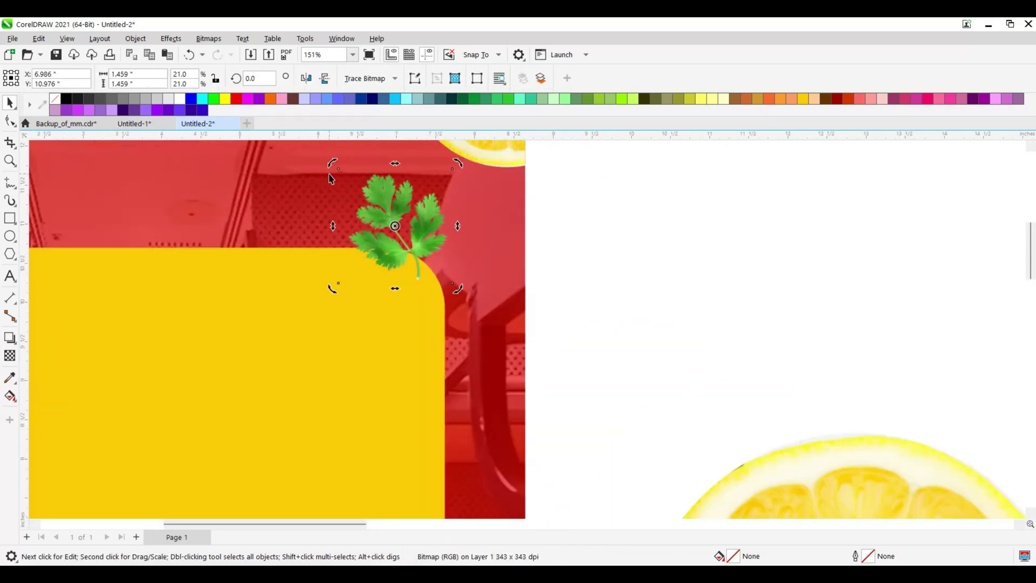
pyautogui.moveTo(333, 164); pyautogui.dragTo(382, 300)
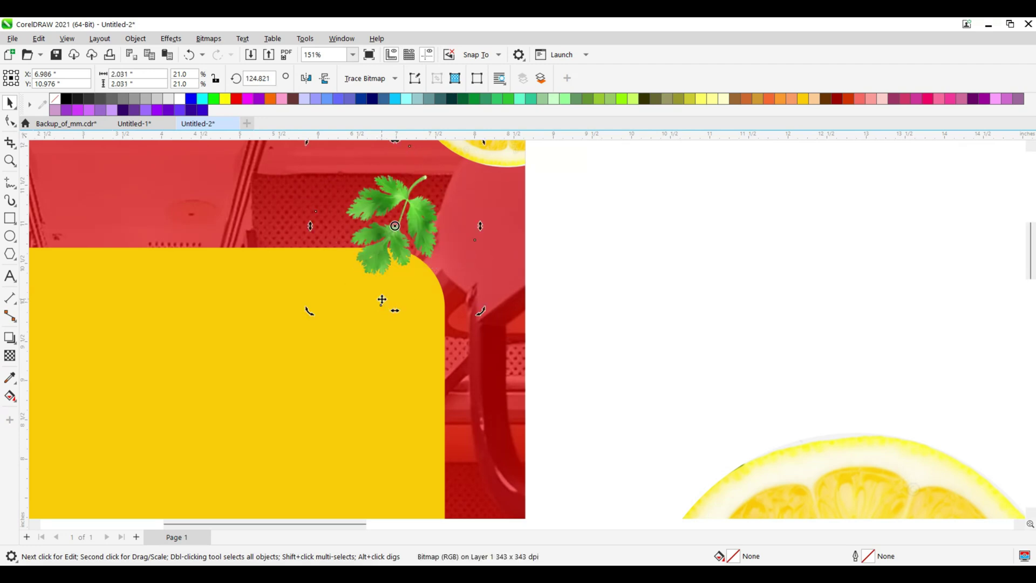
pyautogui.click(405, 207)
pyautogui.moveTo(420, 220); pyautogui.dragTo(406, 209)
# Duplicate the rotated parsley leaf to the area below the white outlined box's left end
pyautogui.scroll(-4, 594, 265)
pyautogui.moveTo(549, 241); pyautogui.dragTo(450, 395)
pyautogui.click(466, 418)
pyautogui.scroll(1, 456, 394)
pyautogui.scroll(3, 458, 399)
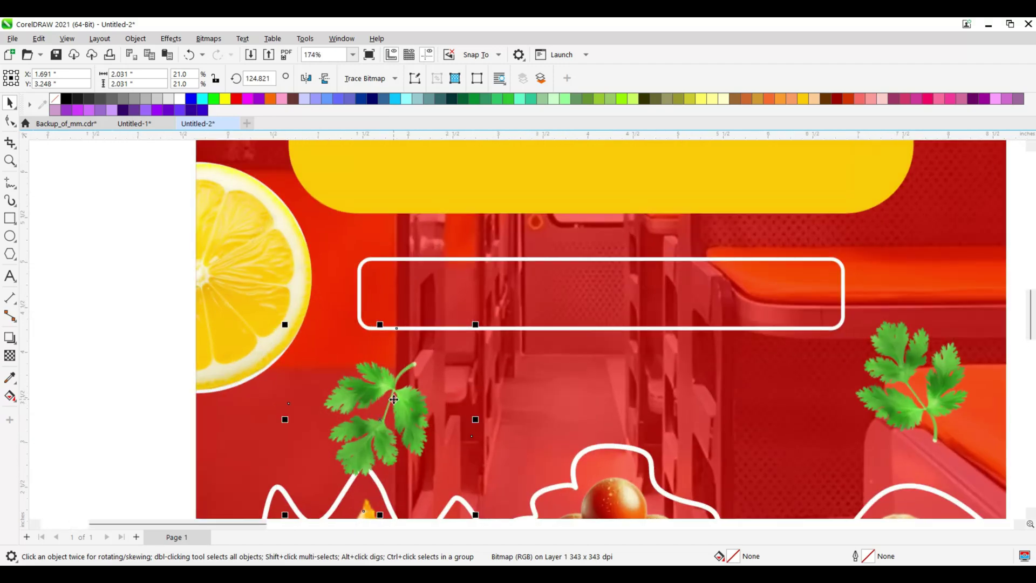
# Rotate the lower-left parsley leaf to about 300° and scale it down to about 1.84 inches beside the lemon slice
pyautogui.click(290, 349)
pyautogui.moveTo(283, 324); pyautogui.dragTo(513, 394)
pyautogui.moveTo(313, 352); pyautogui.dragTo(411, 335)
pyautogui.moveTo(413, 399); pyautogui.dragTo(392, 381)
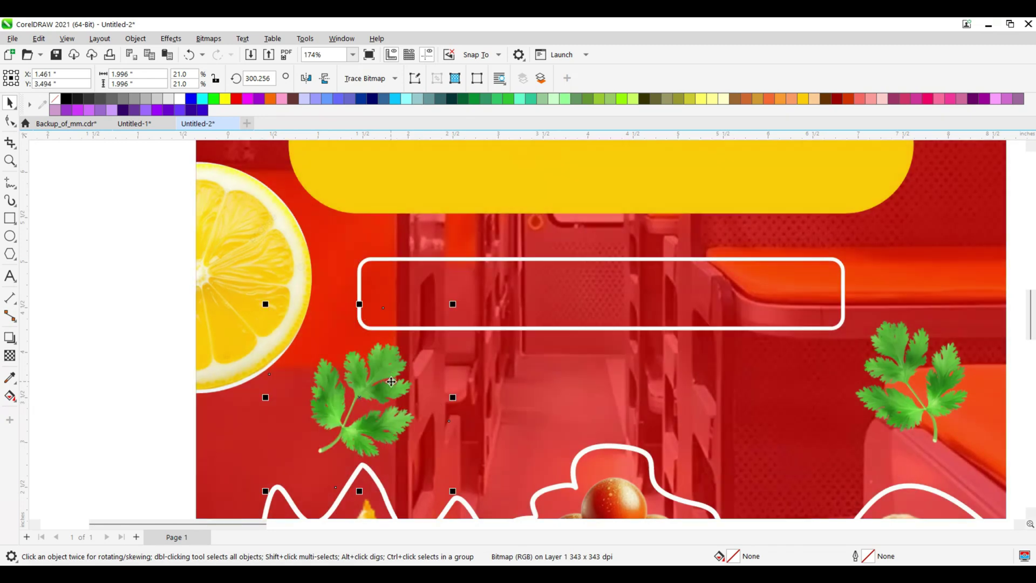
pyautogui.click(439, 328)
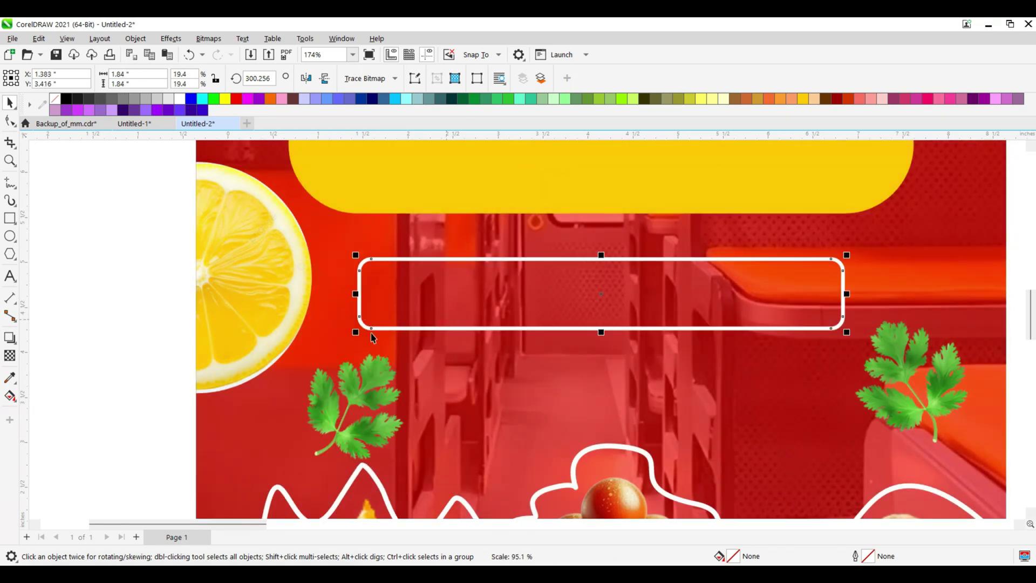
# Add artistic text beside the poster on five lines reading YOUR, SEAT, FOOD, CHOICE! and ORDER NOW!
pyautogui.scroll(-3, 372, 337)
pyautogui.press('F8')
pyautogui.click(123, 295)
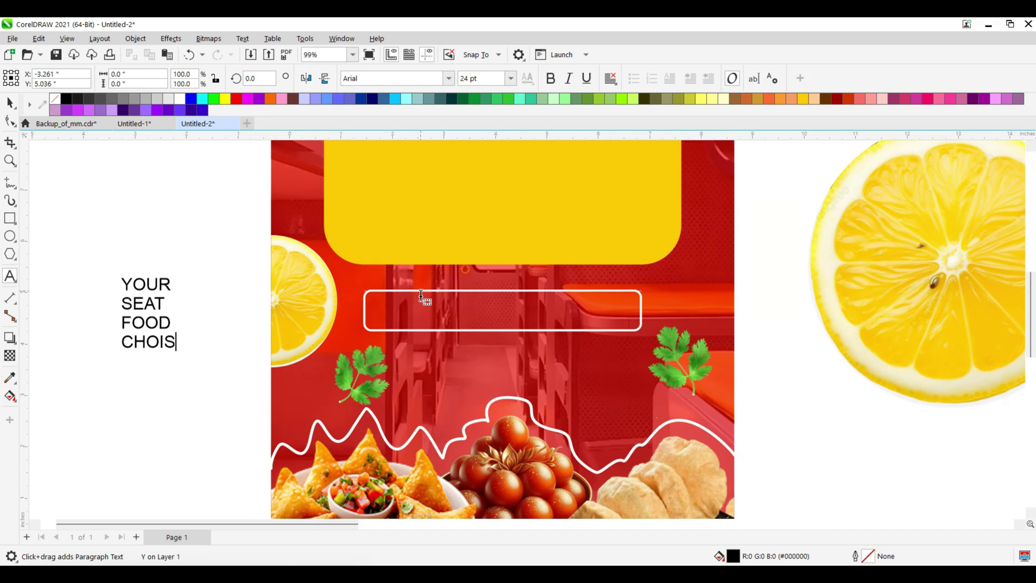
pyautogui.press('BackSpace')
pyautogui.press('BackSpace')
pyautogui.write('CE')
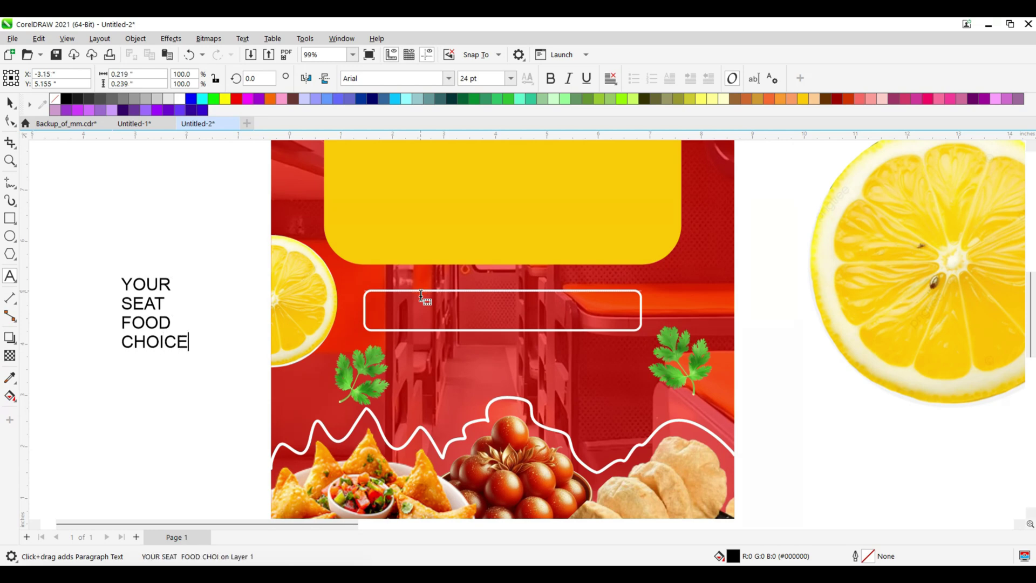
pyautogui.write('!')
pyautogui.press('Escape')
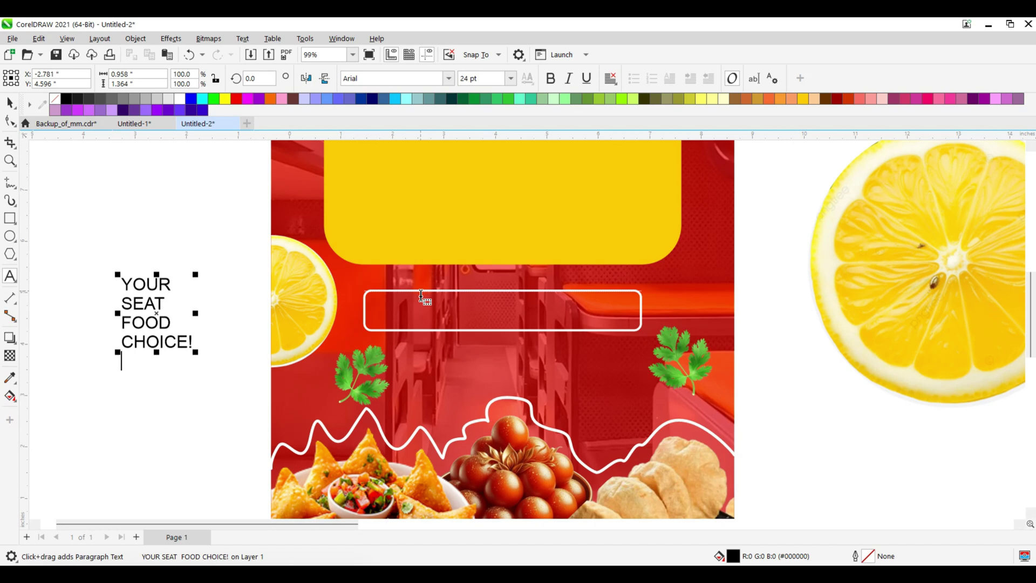
pyautogui.write('ORDER NOW!')
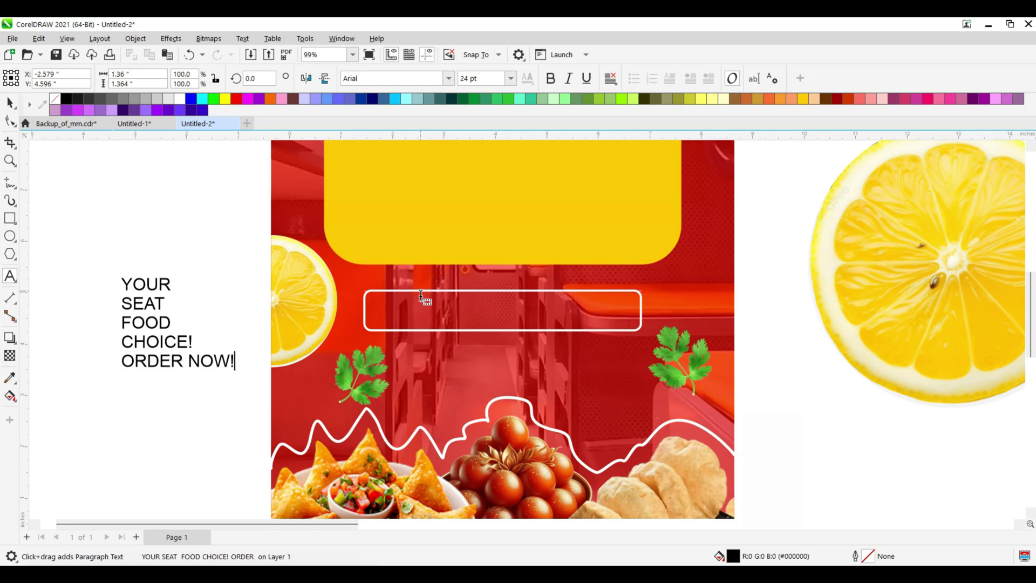
pyautogui.press('Escape')
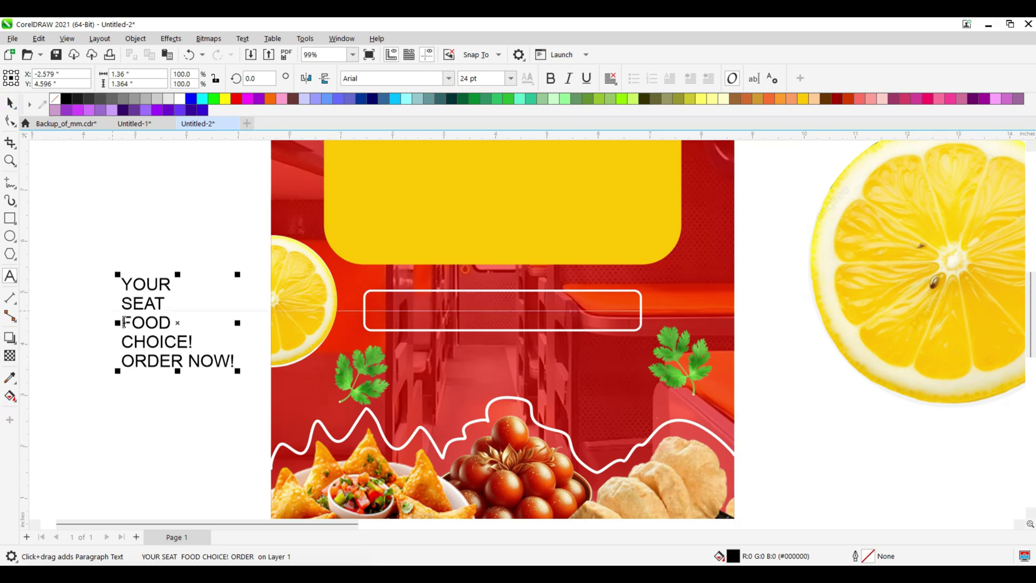
# Break the text block apart into separate lines and rotate the word YOUR to about 90°
pyautogui.hotkey('ctrl', 'space')
pyautogui.hotkey('ctrl', 'k')
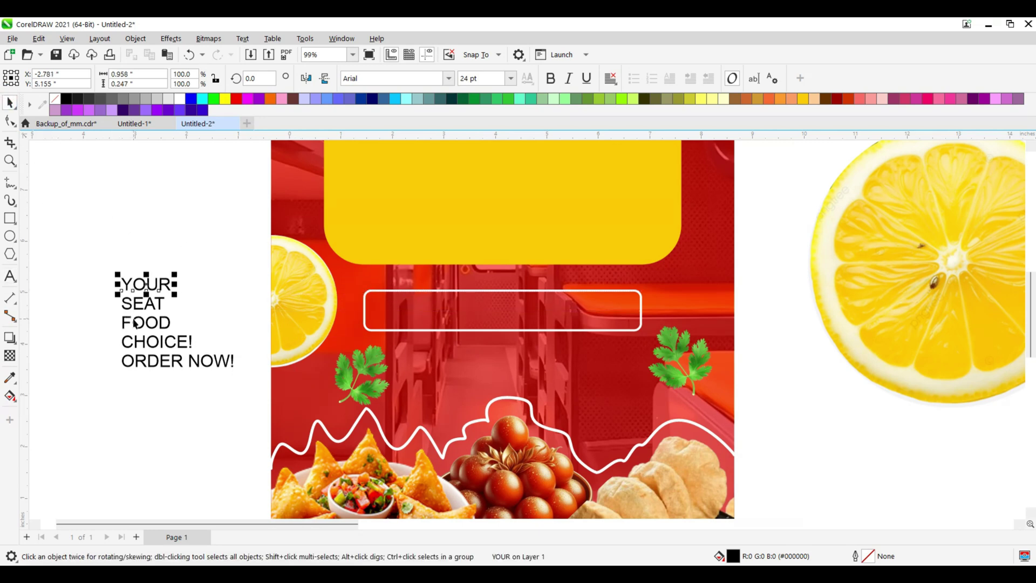
pyautogui.click(136, 290)
pyautogui.moveTo(119, 274); pyautogui.dragTo(221, 269)
pyautogui.click(173, 296)
# Move the vertical word YOUR onto the left edge of the yellow rounded box
pyautogui.scroll(-2, 84, 318)
pyautogui.scroll(2, 129, 278)
pyautogui.click(116, 294)
pyautogui.scroll(-2, 91, 313)
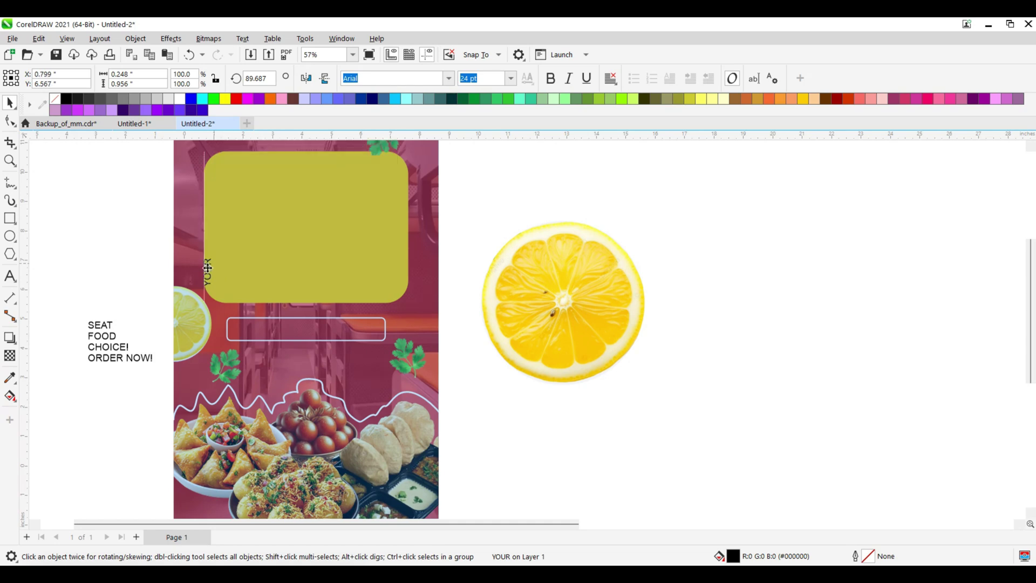
# Enlarge the vertical word YOUR to about 110 pt along the yellow box's left side and set its font to Eras Bold ITC
pyautogui.scroll(-2, 217, 258)
pyautogui.scroll(5, 211, 286)
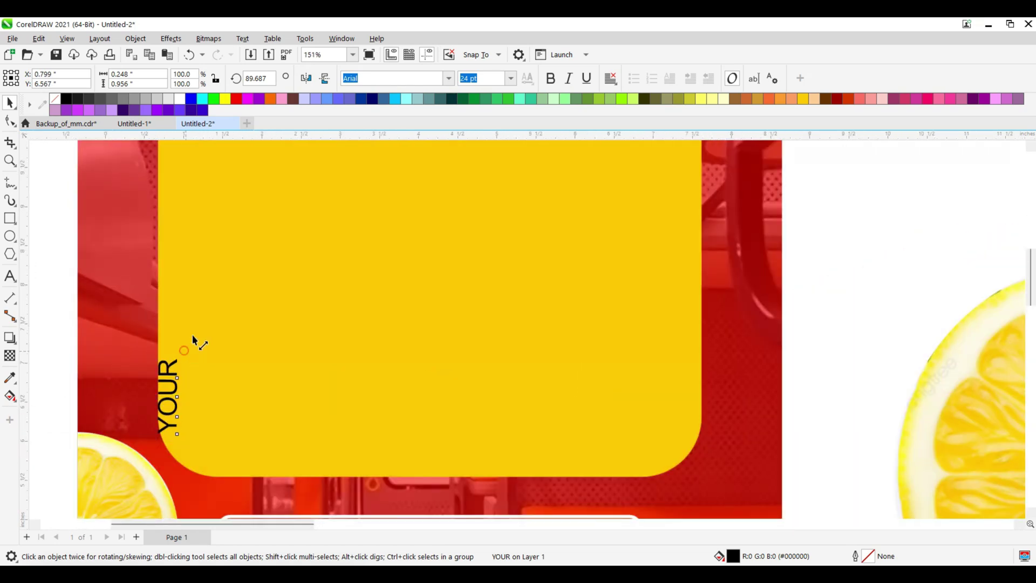
pyautogui.moveTo(192, 335); pyautogui.dragTo(264, 215)
pyautogui.scroll(-3, 249, 242)
pyautogui.moveTo(231, 245); pyautogui.dragTo(240, 249)
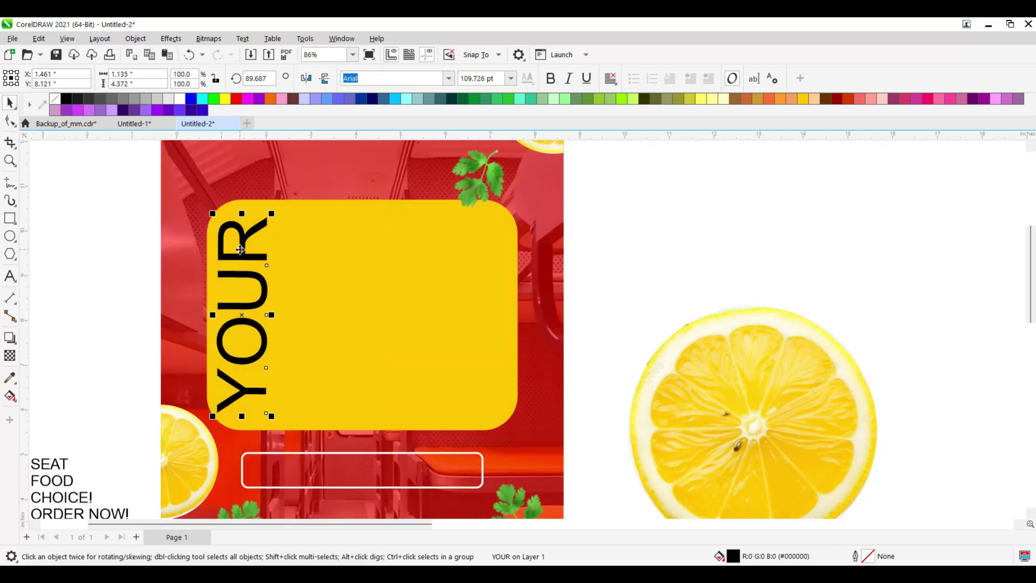
pyautogui.click(451, 80)
pyautogui.click(436, 113)
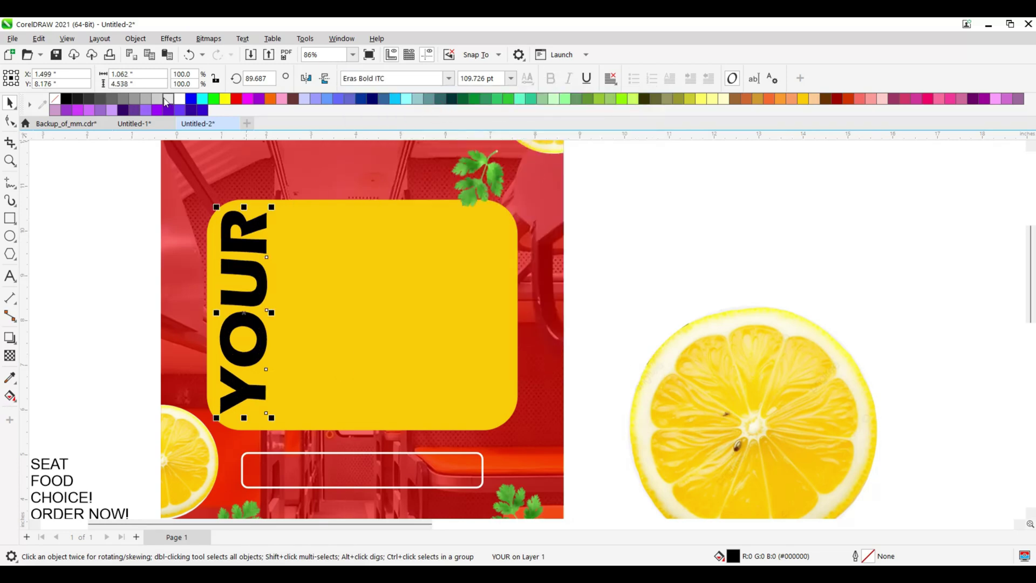
# Recolor the vertical word YOUR with a slightly darker shade of red
pyautogui.click(237, 99)
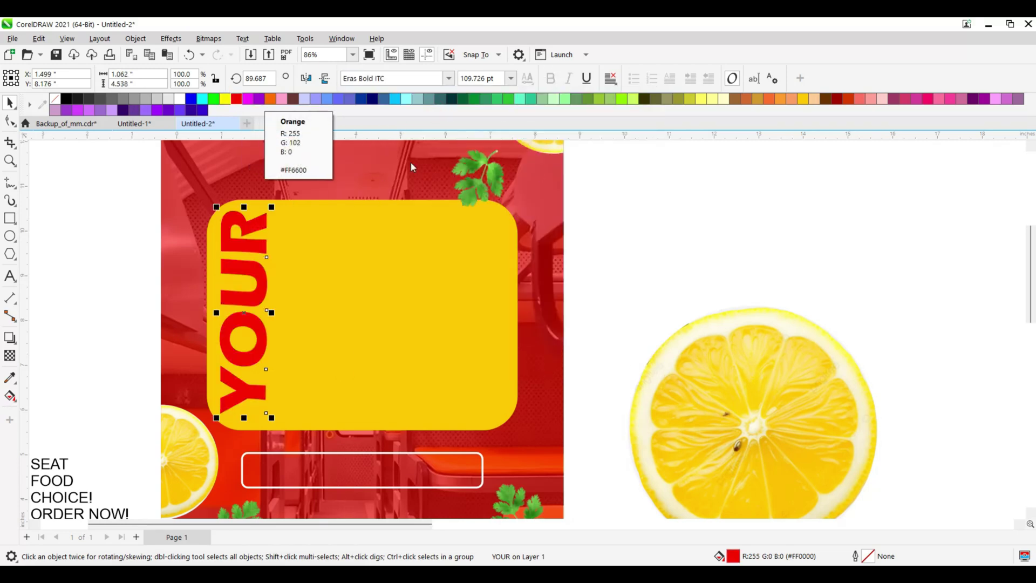
pyautogui.click(236, 100)
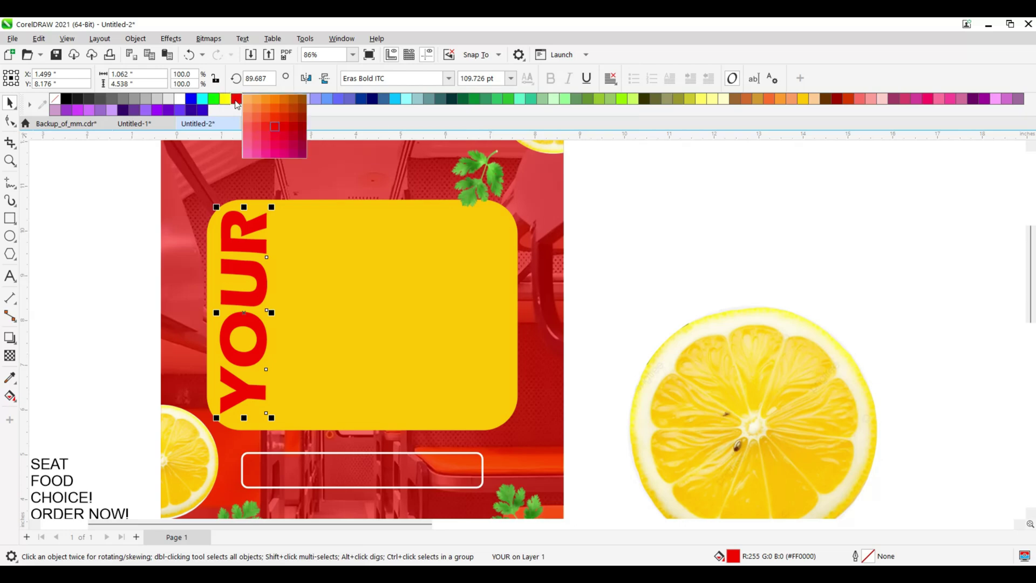
pyautogui.click(287, 129)
pyautogui.click(700, 182)
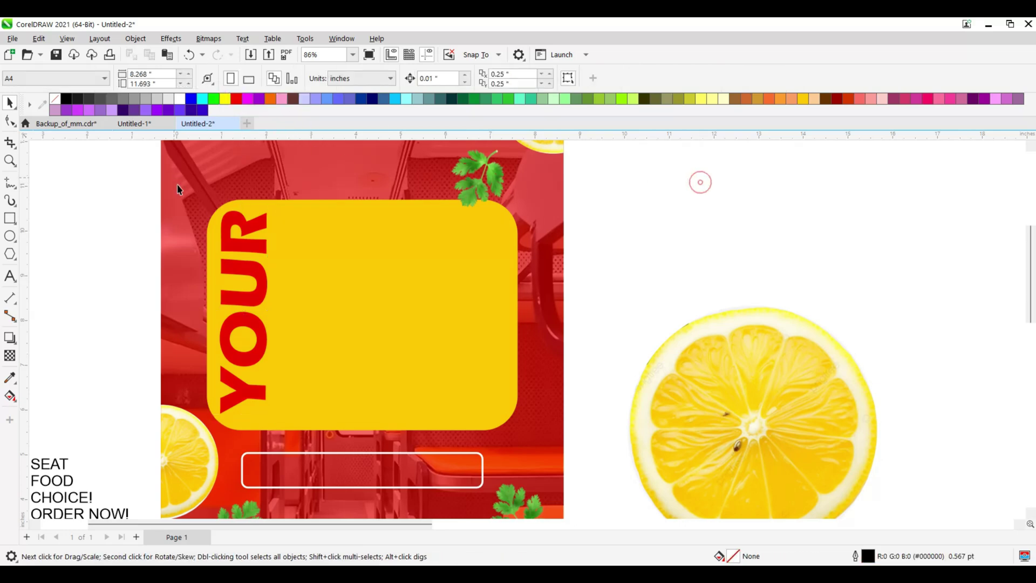
# Enlarge the loose word SEAT beside the poster to about 46 pt and FOOD to about 41 pt
pyautogui.scroll(-2, 284, 250)
pyautogui.scroll(4, 205, 332)
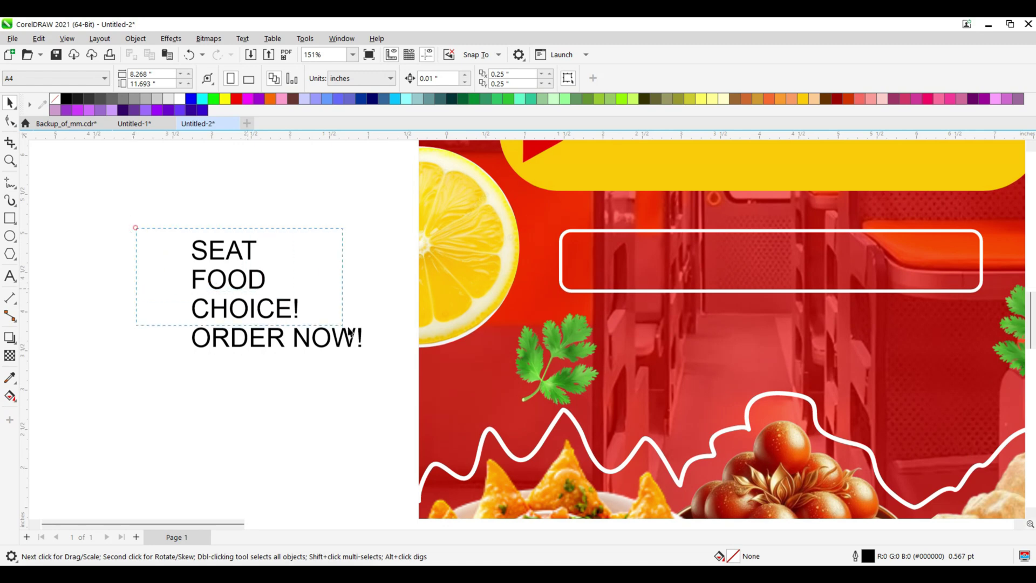
pyautogui.moveTo(349, 329); pyautogui.dragTo(350, 330)
pyautogui.scroll(-2, 208, 354)
pyautogui.click(260, 262)
pyautogui.scroll(2, 255, 306)
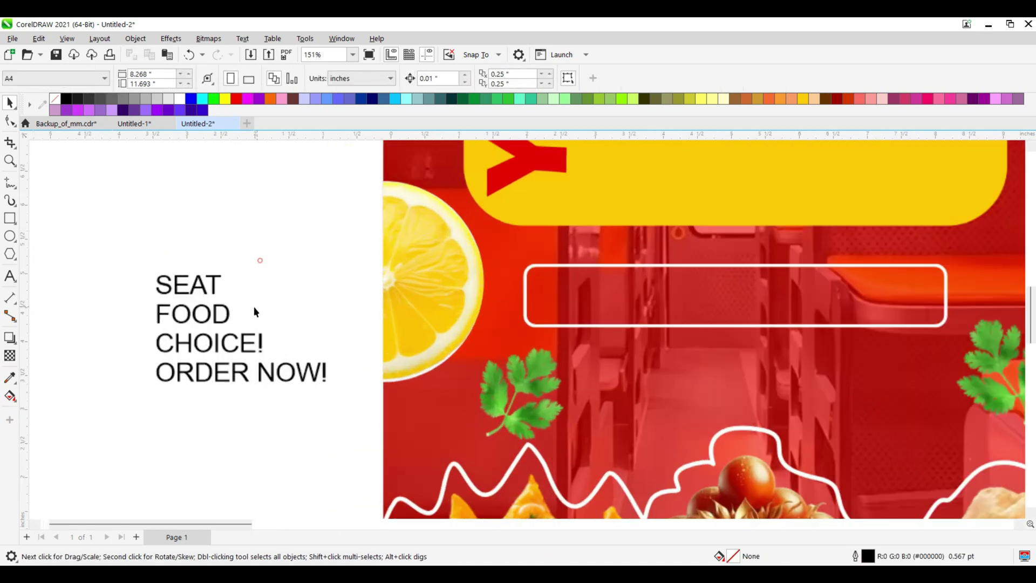
pyautogui.click(204, 290)
pyautogui.moveTo(225, 270); pyautogui.dragTo(286, 259)
pyautogui.doubleClick(227, 315)
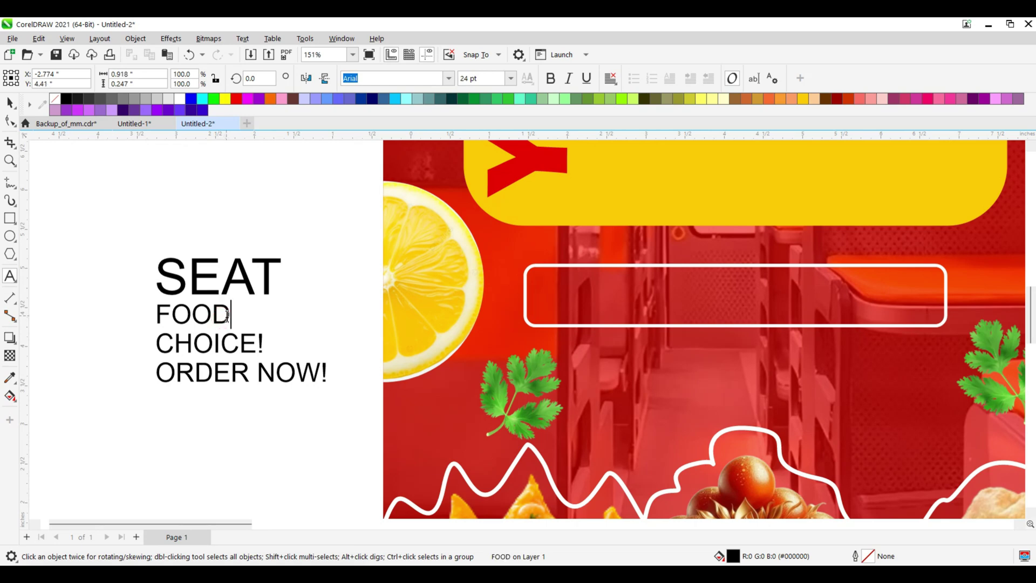
pyautogui.moveTo(243, 305); pyautogui.dragTo(287, 294)
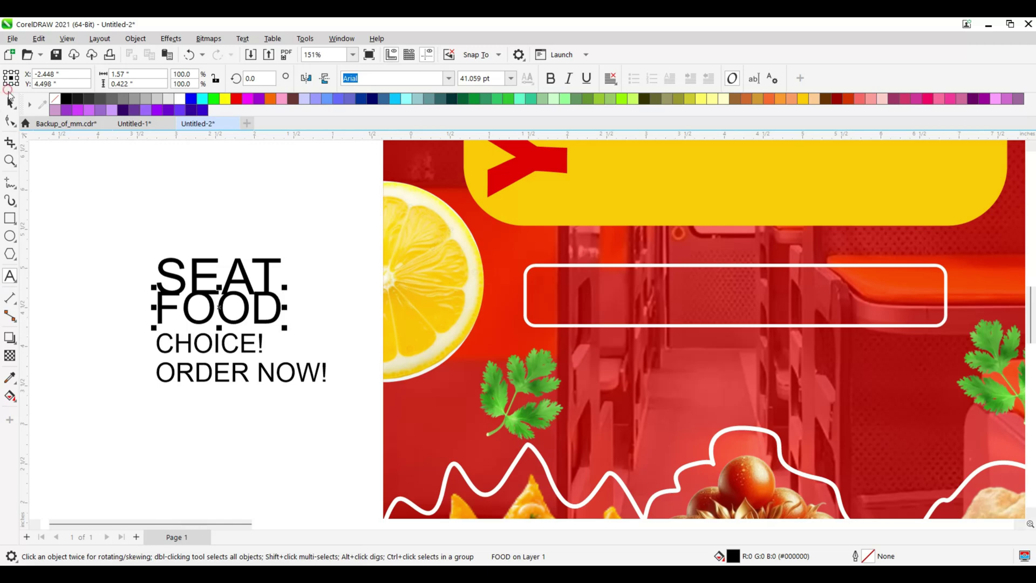
# Move the ORDER NOW! line straight down to leave a clear gap below CHOICE!
pyautogui.scroll(-1, 199, 292)
pyautogui.scroll(1, 229, 354)
pyautogui.click(229, 346)
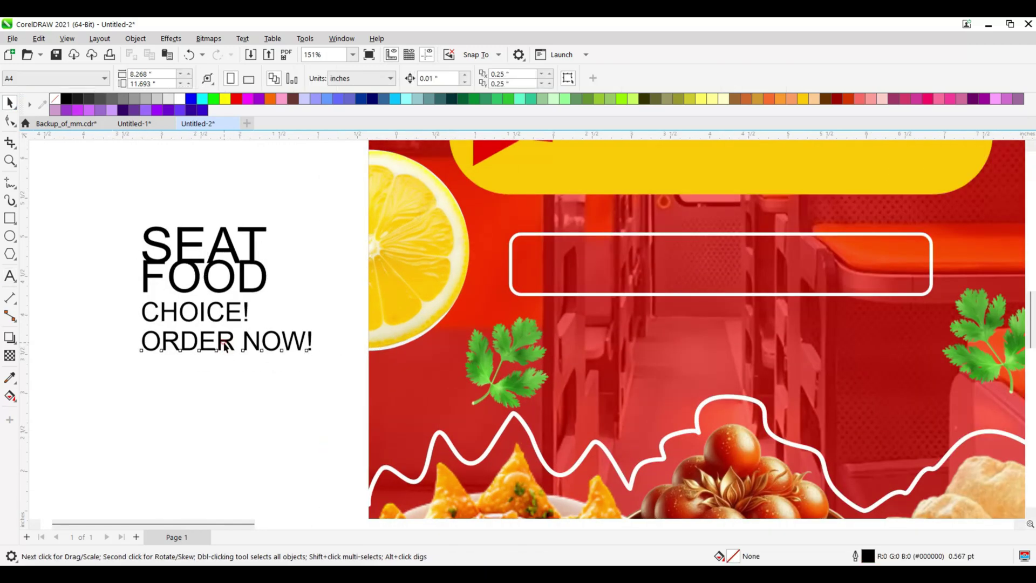
pyautogui.click(227, 340)
pyautogui.moveTo(228, 341); pyautogui.dragTo(227, 380)
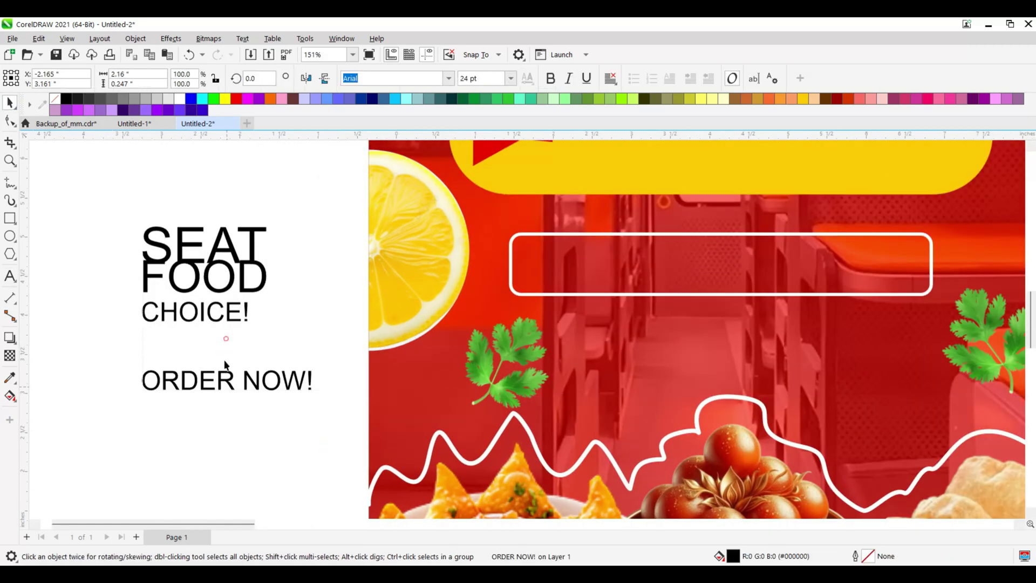
# Nudge the word SEAT upward until it sits clear above FOOD
pyautogui.click(191, 244)
pyautogui.press('Up')
pyautogui.press('Up')
pyautogui.press('Up')
pyautogui.press('Up')
pyautogui.press('Up')
pyautogui.press('Up')
pyautogui.press('Up')
pyautogui.press('Up')
pyautogui.press('Up')
pyautogui.press('Up')
pyautogui.press('Up')
pyautogui.press('Up')
pyautogui.press('Up')
pyautogui.press('Up')
pyautogui.press('Up')
pyautogui.press('Up')
pyautogui.press('Up')
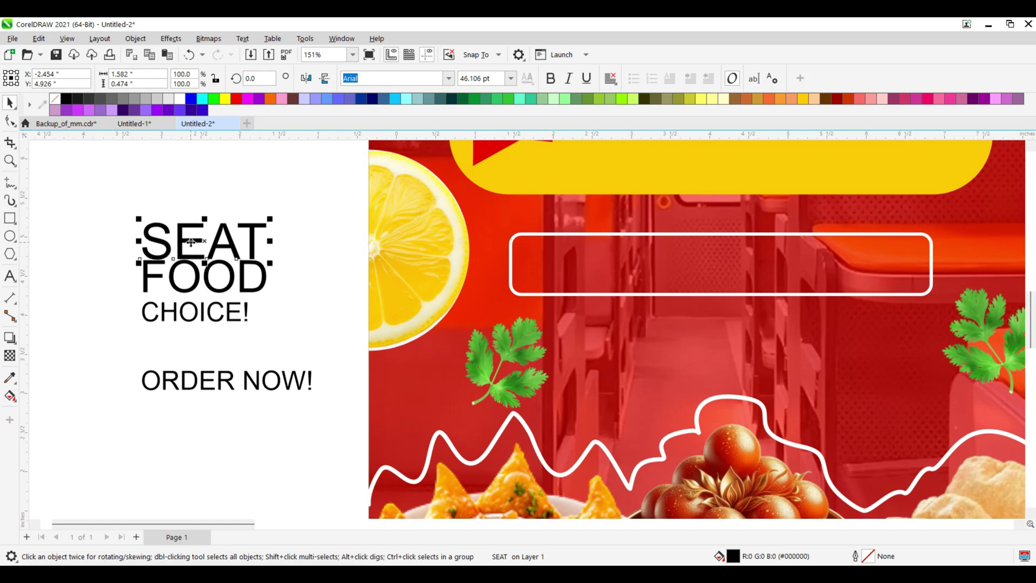
pyautogui.press('Down')
pyautogui.press('Down')
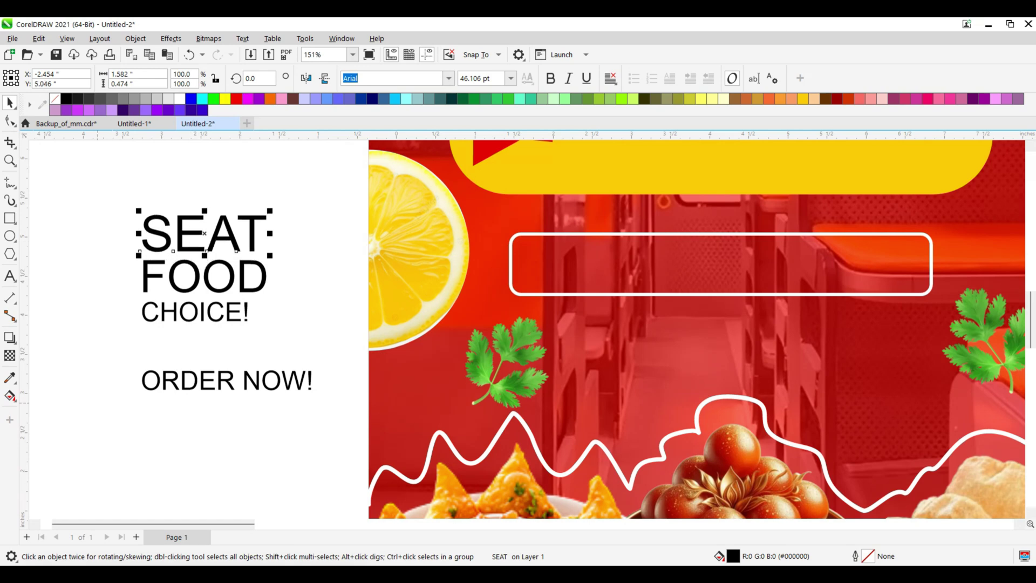
# Set CHOICE! in Arial Black and resize it to about 31 pt, roughly matching the width of FOOD
pyautogui.scroll(3, 162, 242)
pyautogui.click(330, 340)
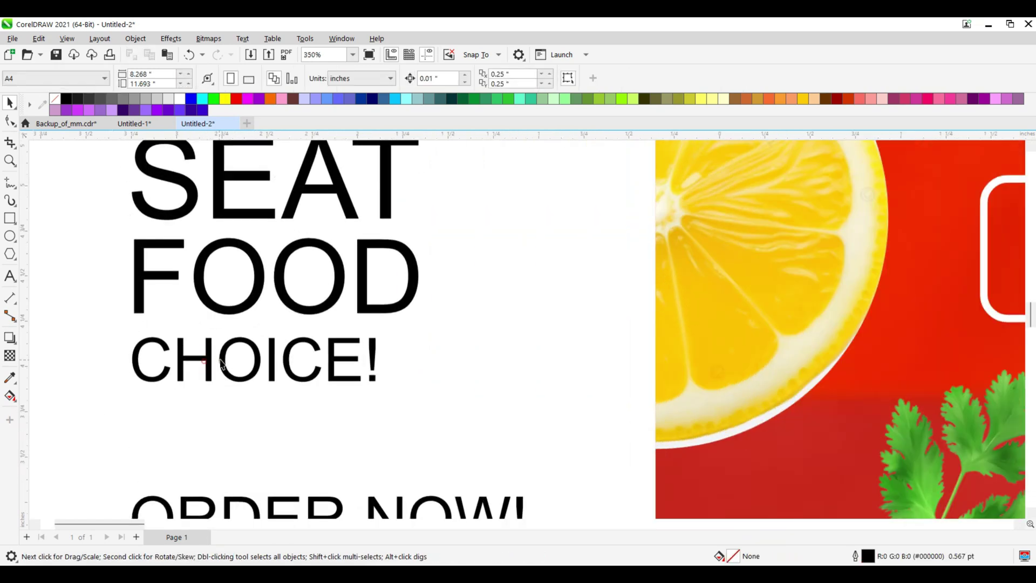
pyautogui.moveTo(382, 336); pyautogui.dragTo(412, 329)
pyautogui.click(448, 79)
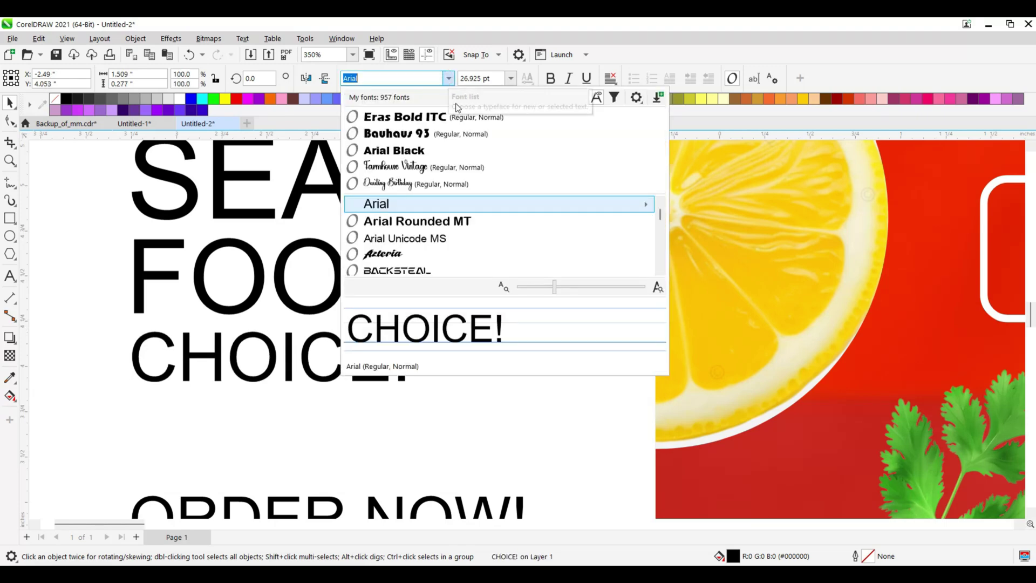
pyautogui.click(412, 150)
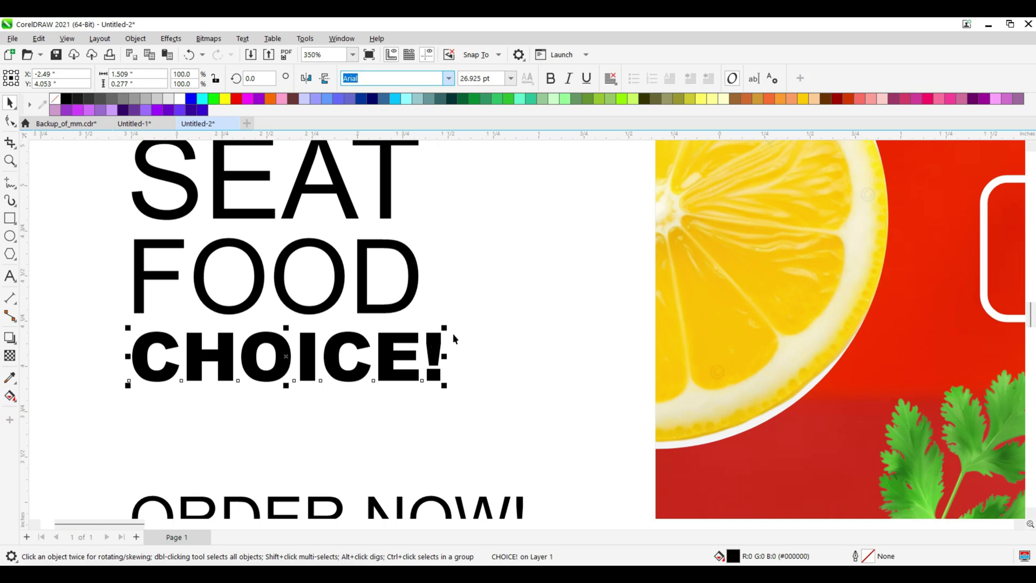
pyautogui.moveTo(444, 328)
pyautogui.mouseDown()
pyautogui.moveTo(446, 337)
pyautogui.moveTo(431, 331)
pyautogui.mouseUp()
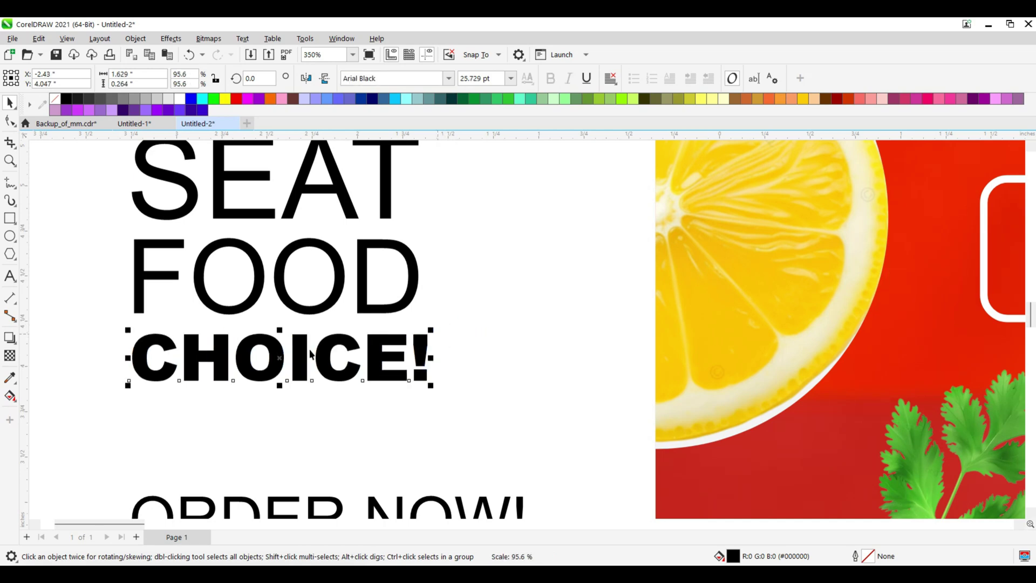
pyautogui.click(292, 341)
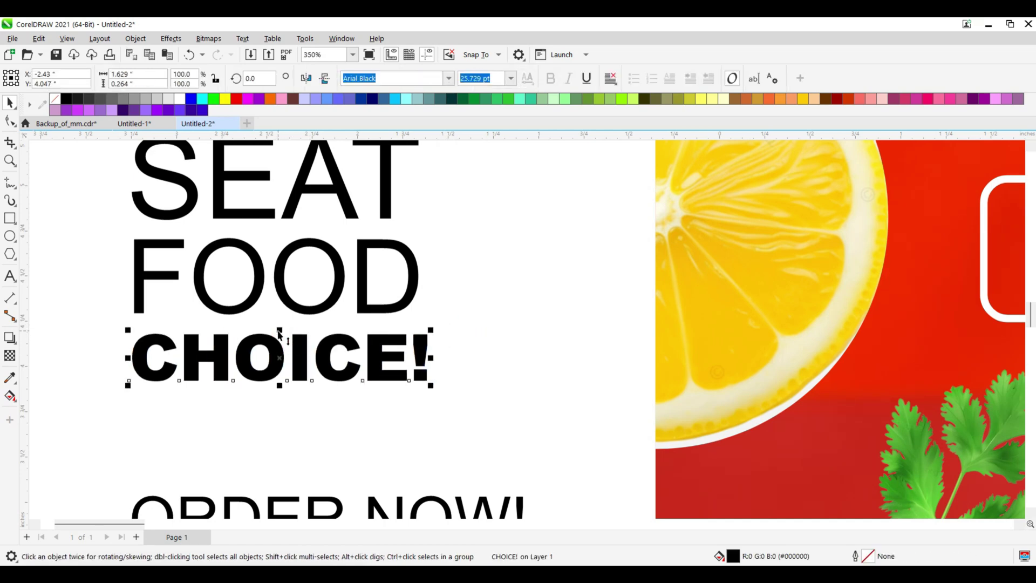
pyautogui.moveTo(278, 334); pyautogui.dragTo(277, 327)
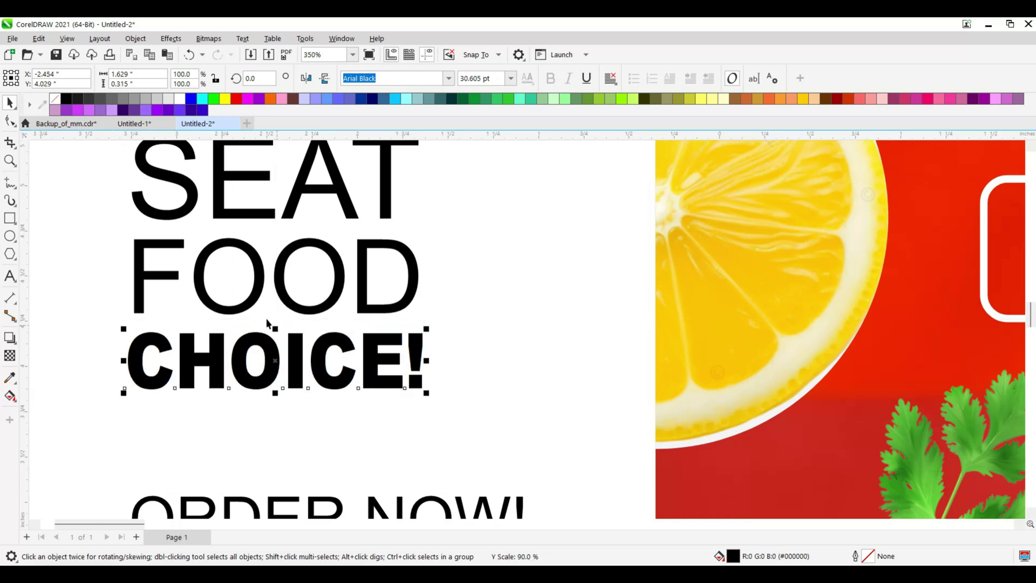
# Change the font of the words SEAT and FOOD to Eras Bold ITC
pyautogui.scroll(-2, 265, 322)
pyautogui.moveTo(158, 381); pyautogui.dragTo(156, 383)
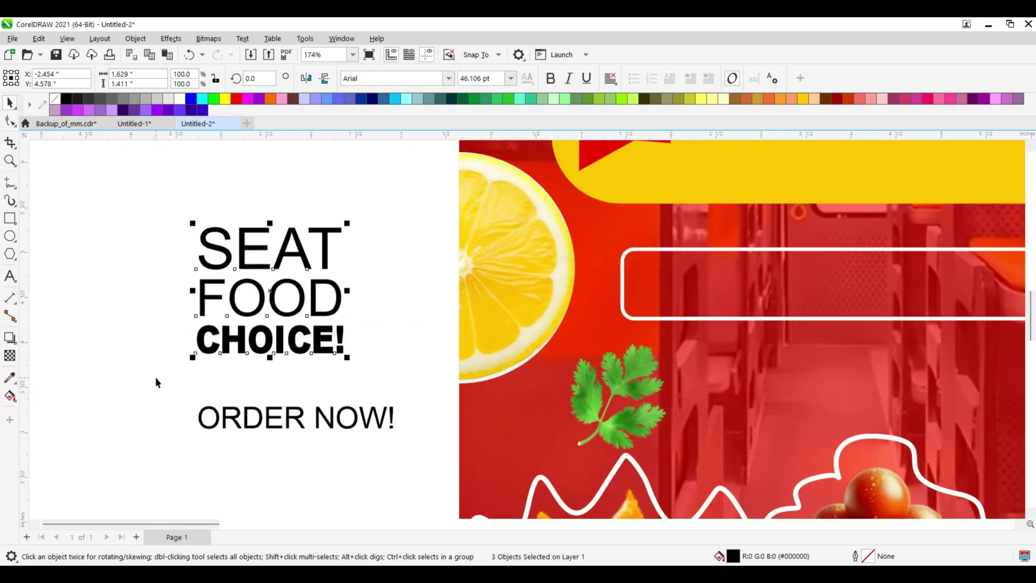
pyautogui.click(135, 351)
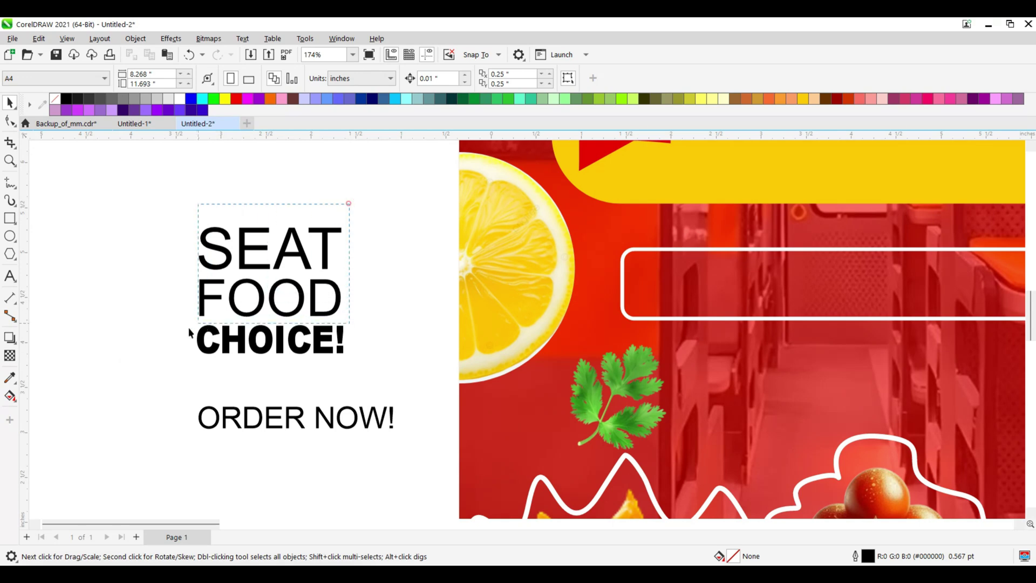
pyautogui.moveTo(190, 332); pyautogui.dragTo(183, 336)
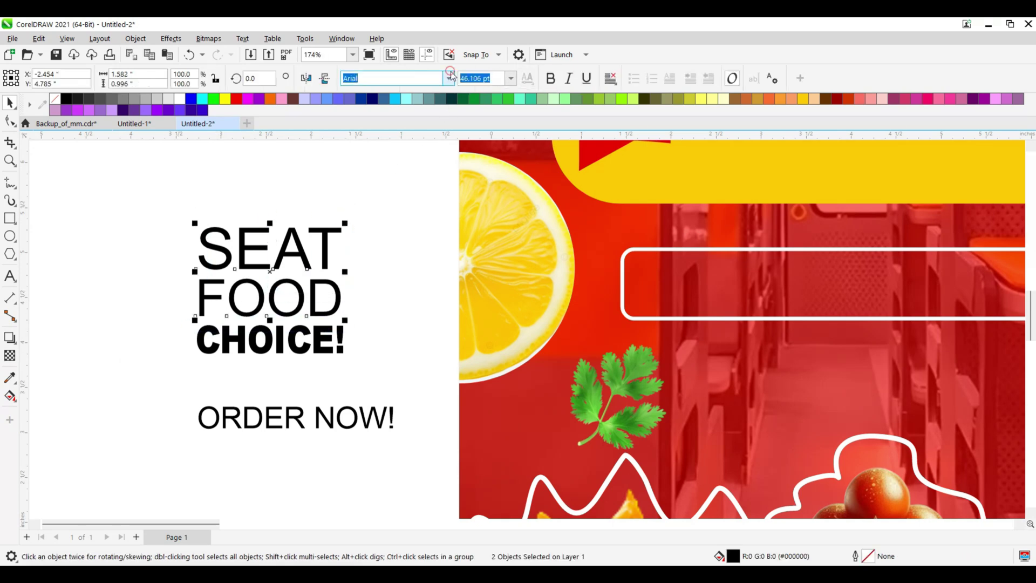
pyautogui.click(448, 78)
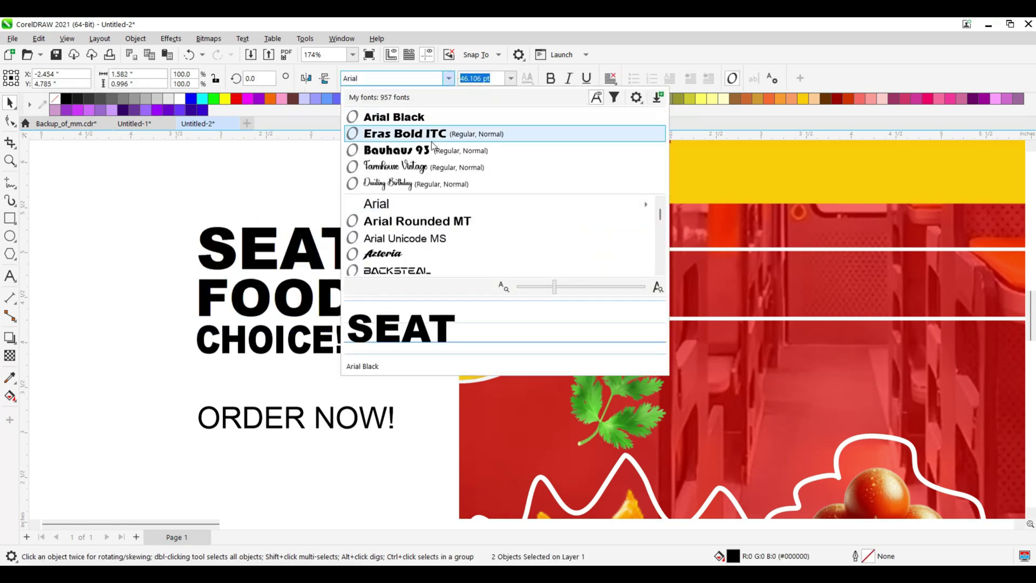
pyautogui.click(427, 133)
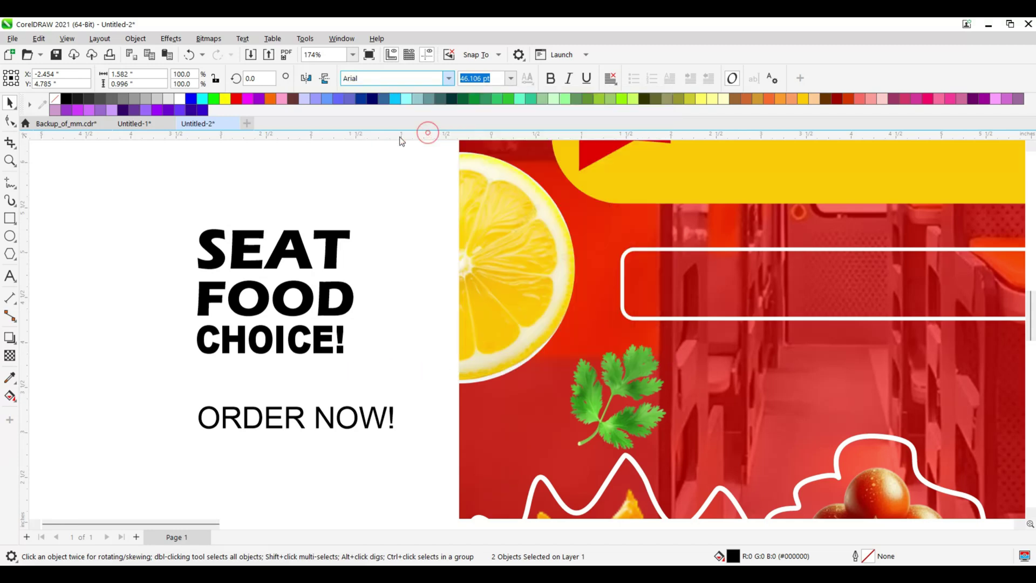
# Place SEAT, FOOD and CHOICE! beside YOUR in the yellow box and enlarge them together to about 5.2 × 4.1 in
pyautogui.scroll(-4, 129, 357)
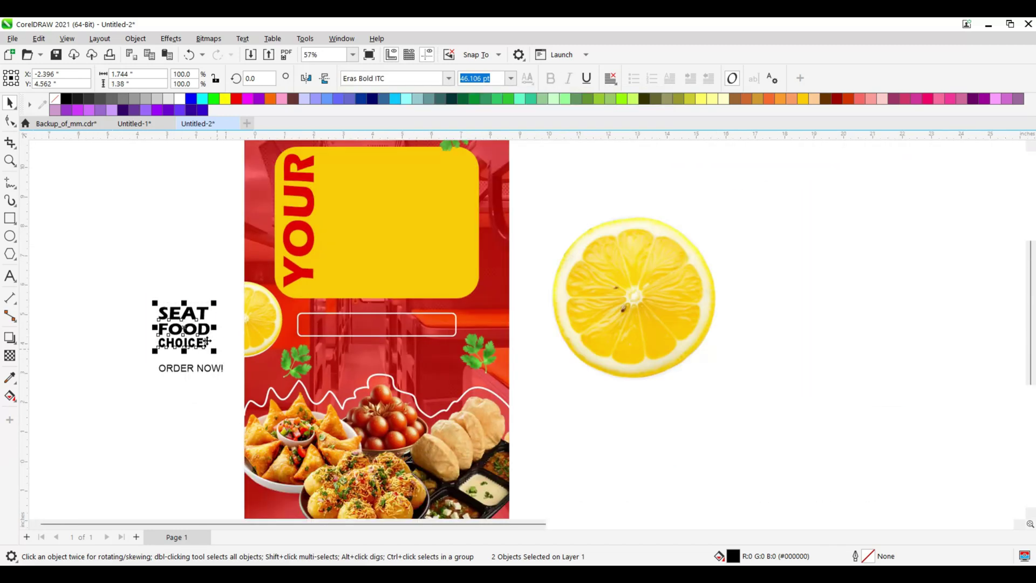
pyautogui.moveTo(207, 341); pyautogui.dragTo(345, 280)
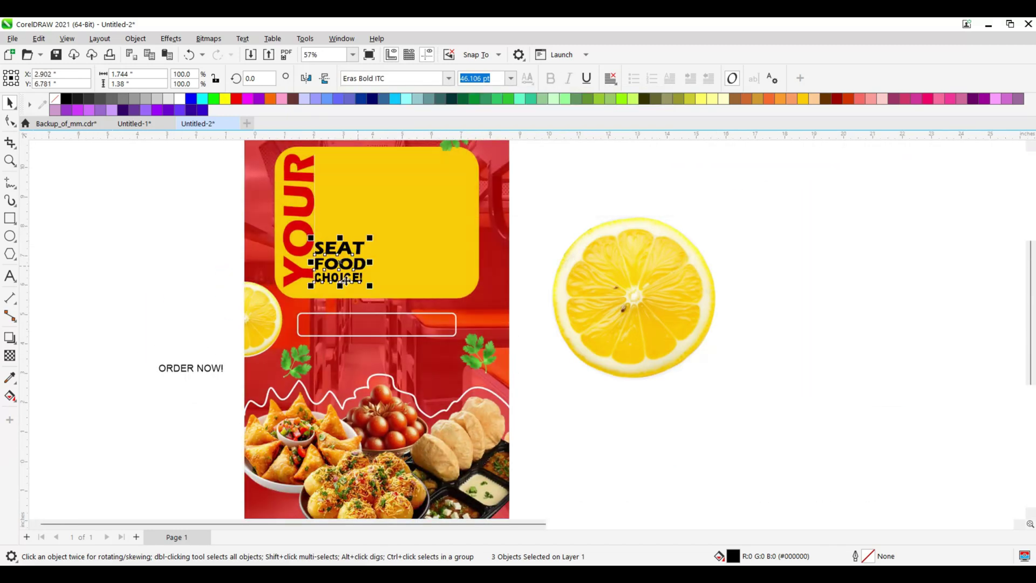
pyautogui.scroll(-1, 345, 280)
pyautogui.scroll(2, 351, 284)
pyautogui.moveTo(349, 284); pyautogui.dragTo(456, 187)
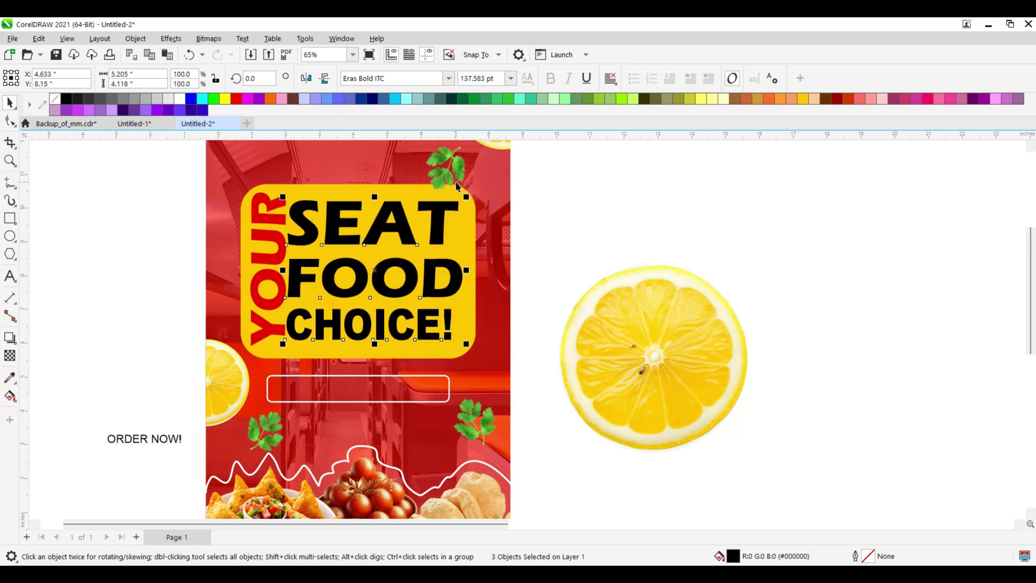
pyautogui.press('Right')
pyautogui.press('Right')
pyautogui.press('Right')
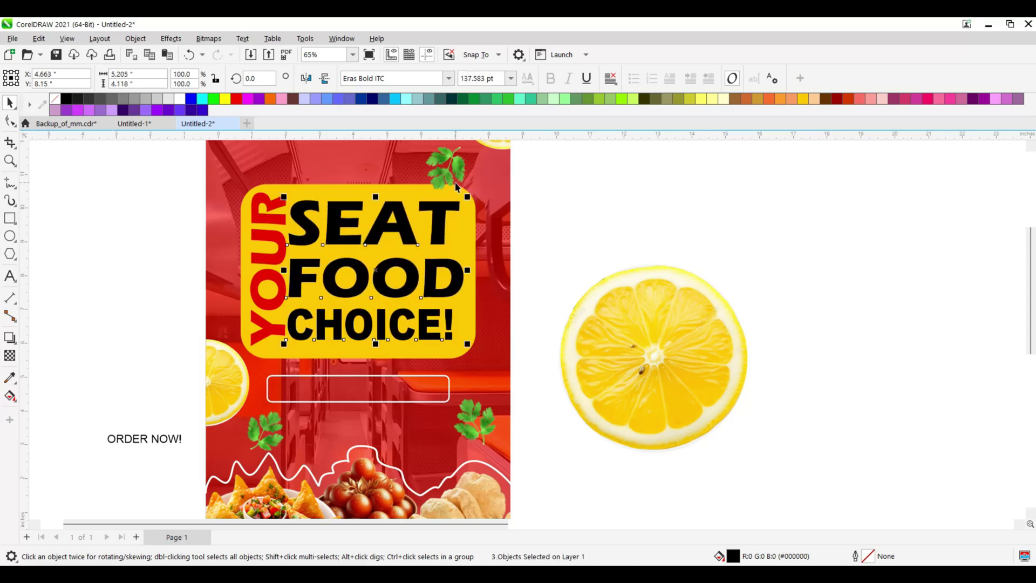
pyautogui.press('Up')
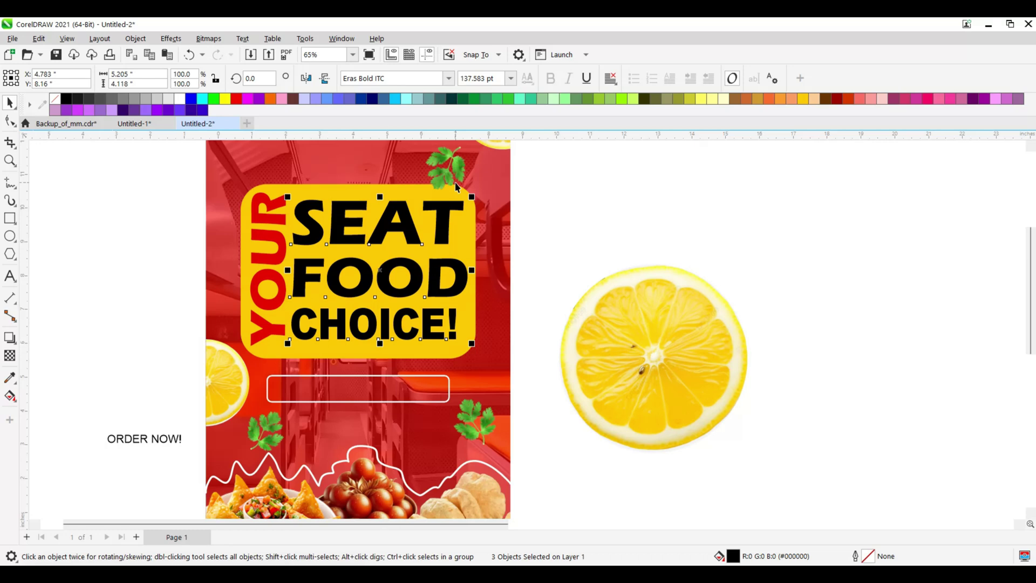
# Enlarge CHOICE! to about 96 pt so its width nearly matches FOOD in the yellow box
pyautogui.click(447, 326)
pyautogui.scroll(4, 447, 325)
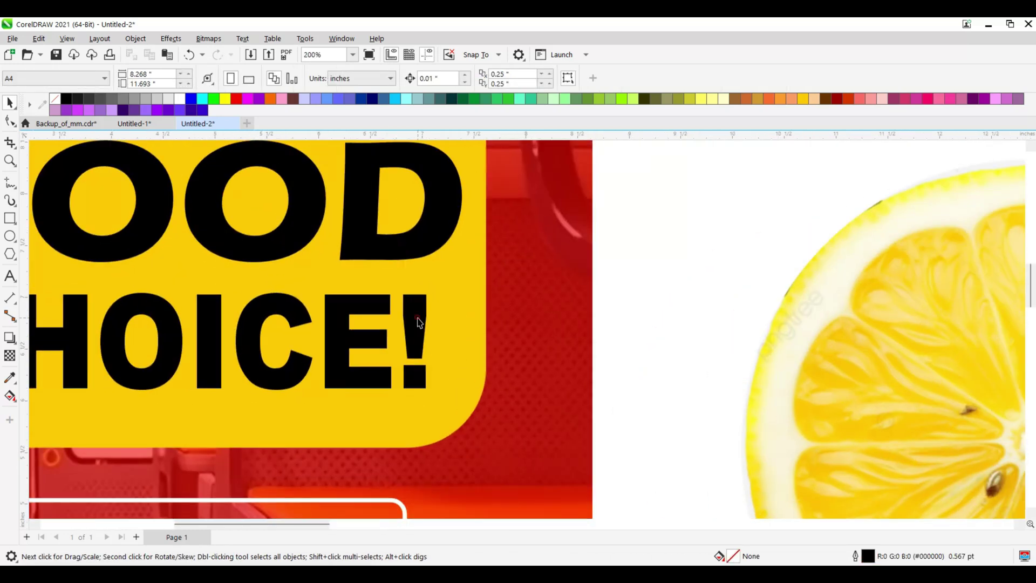
pyautogui.moveTo(434, 288); pyautogui.dragTo(457, 273)
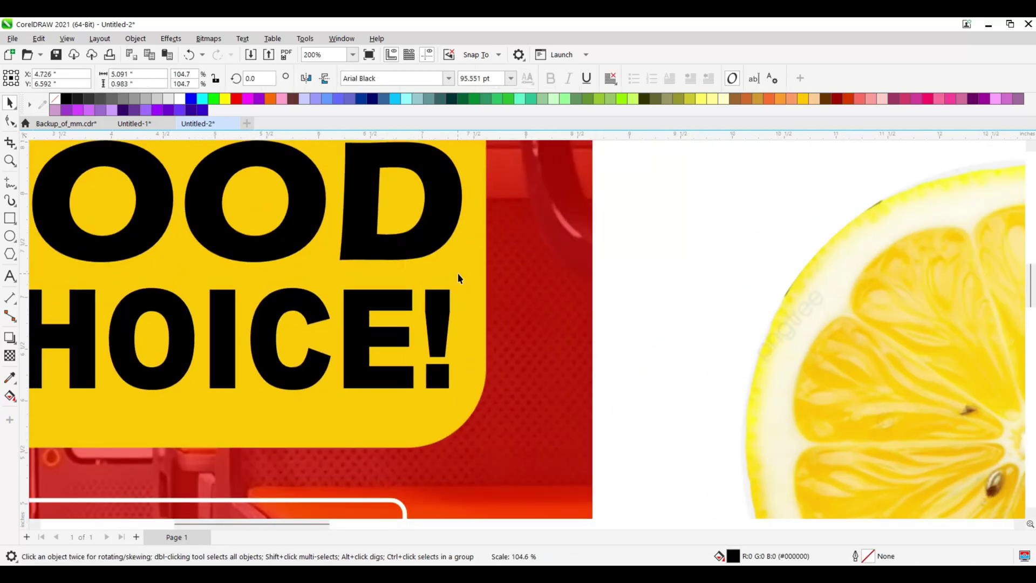
pyautogui.scroll(-2, 543, 306)
pyautogui.scroll(-2, 666, 225)
pyautogui.click(666, 225)
# Give the ORDER NOW! text a white fill and a white outline
pyautogui.scroll(-2, 372, 383)
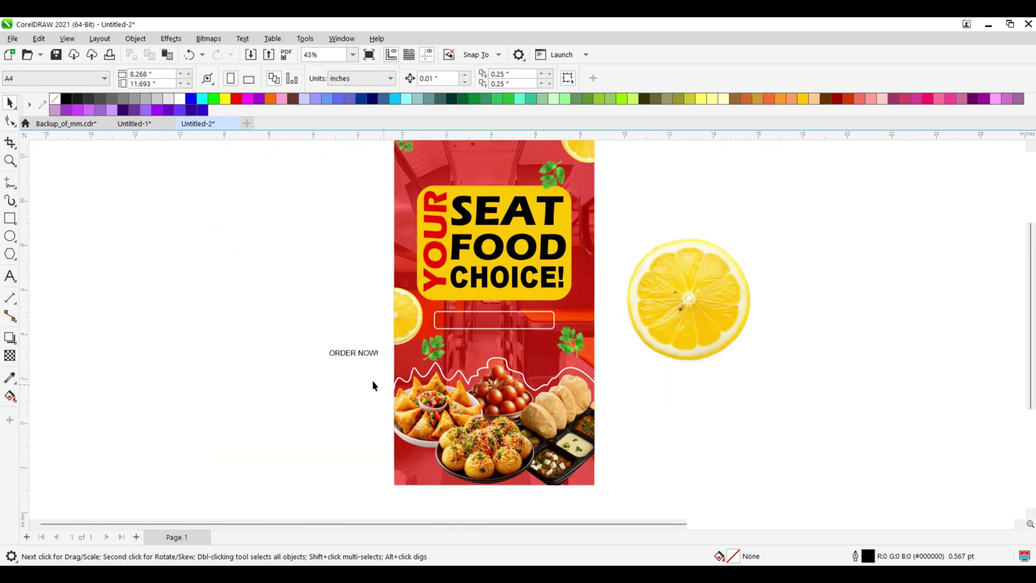
pyautogui.scroll(1, 406, 360)
pyautogui.scroll(3, 371, 352)
pyautogui.scroll(-3, 370, 343)
pyautogui.scroll(-2, 282, 378)
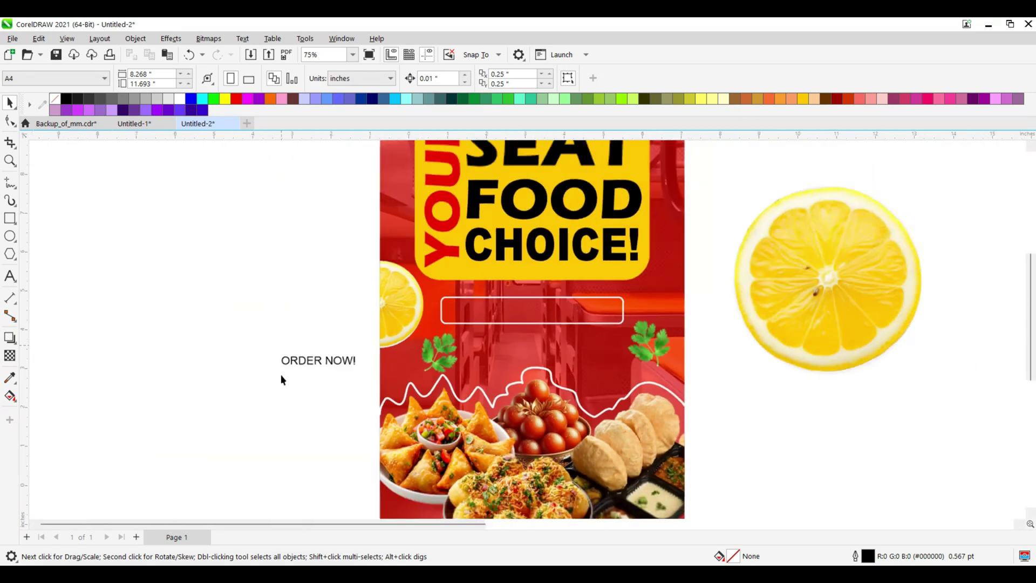
pyautogui.scroll(2, 321, 366)
pyautogui.scroll(3, 320, 366)
pyautogui.click(249, 379)
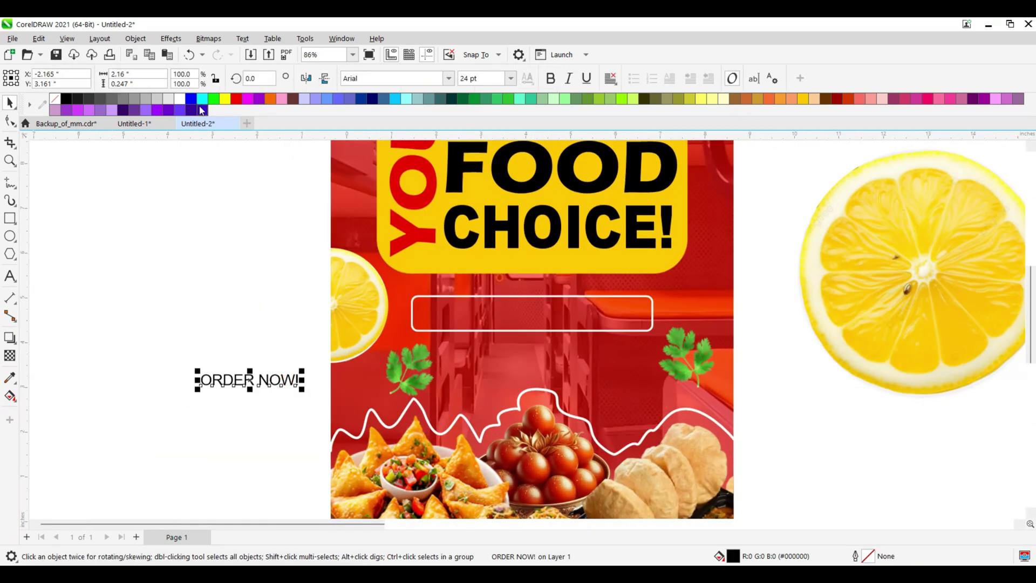
pyautogui.click(177, 99)
pyautogui.rightClick(179, 100)
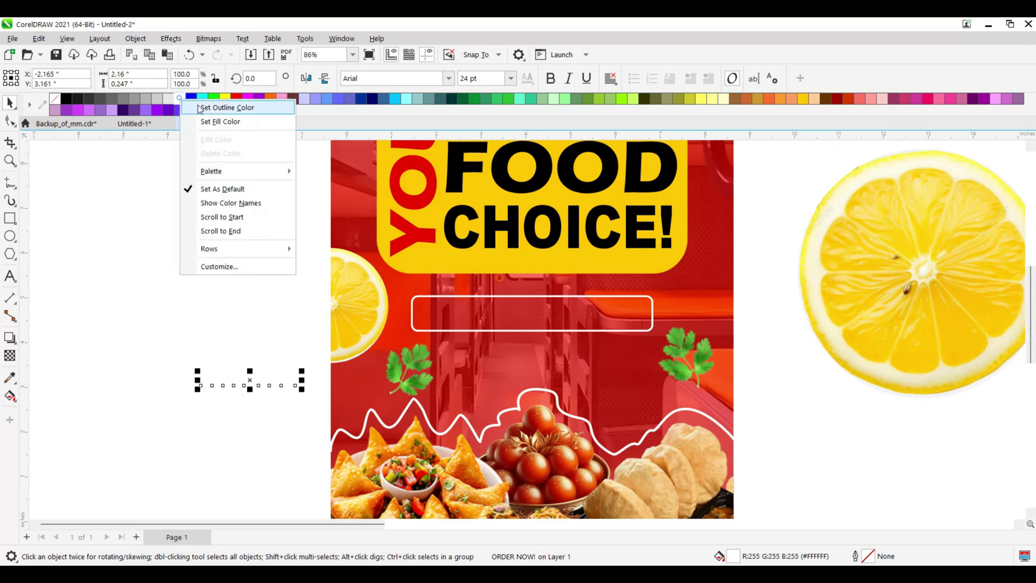
pyautogui.click(195, 107)
# Set ORDER NOW! in Eras Bold ITC and move it into the white-outlined rounded box below the headline
pyautogui.click(450, 79)
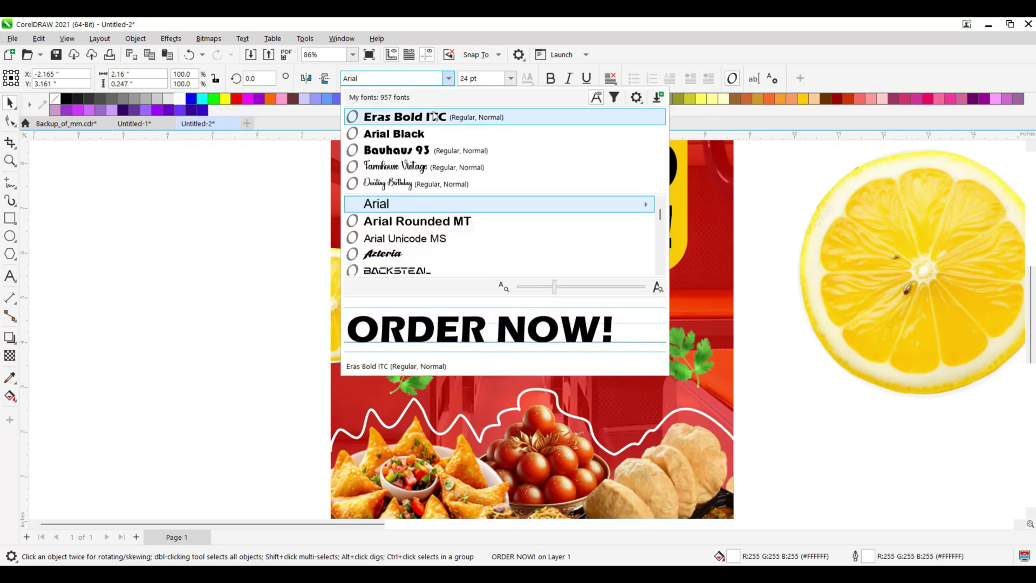
pyautogui.click(432, 112)
pyautogui.moveTo(253, 385); pyautogui.dragTo(504, 316)
pyautogui.scroll(3, 504, 316)
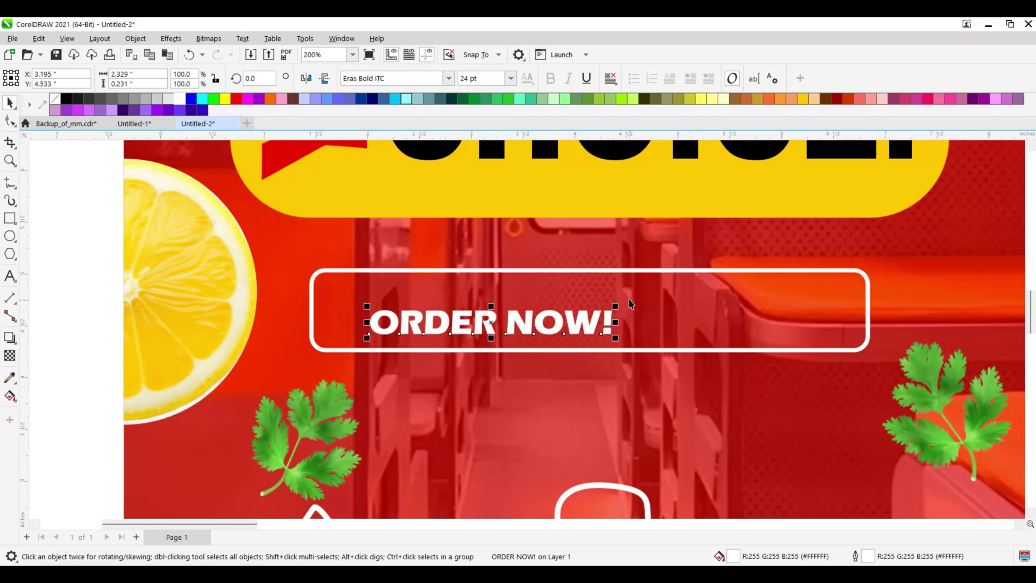
# Enlarge ORDER NOW! to about 5.1 × 0.5 in so it fills the white-outlined rounded box
pyautogui.moveTo(618, 304); pyautogui.dragTo(840, 276)
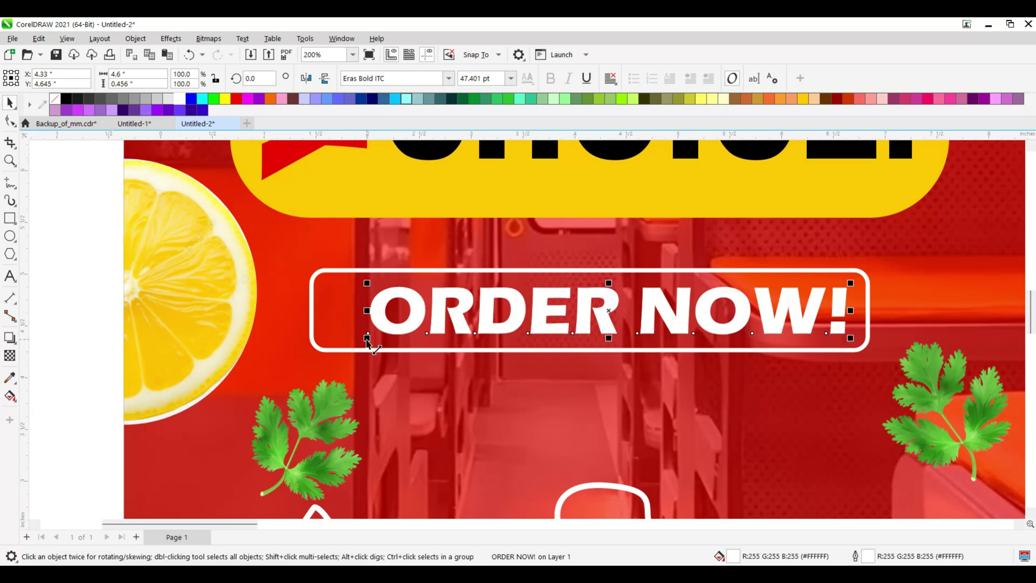
pyautogui.moveTo(367, 339); pyautogui.dragTo(316, 346)
pyautogui.scroll(-5, 399, 417)
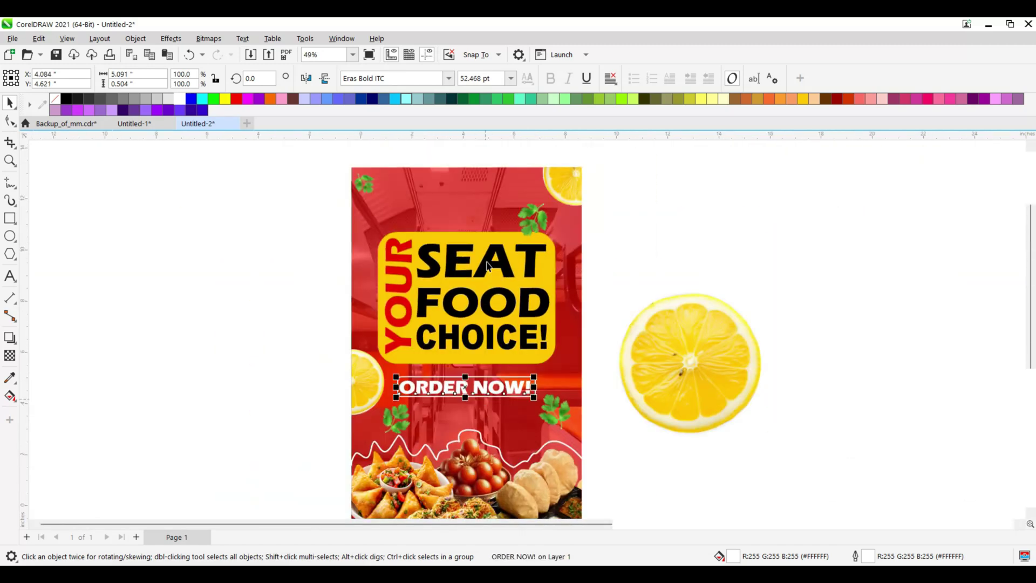
# Give the word FOOD in the yellow box a white fill and a white outline
pyautogui.scroll(2, 489, 259)
pyautogui.click(477, 340)
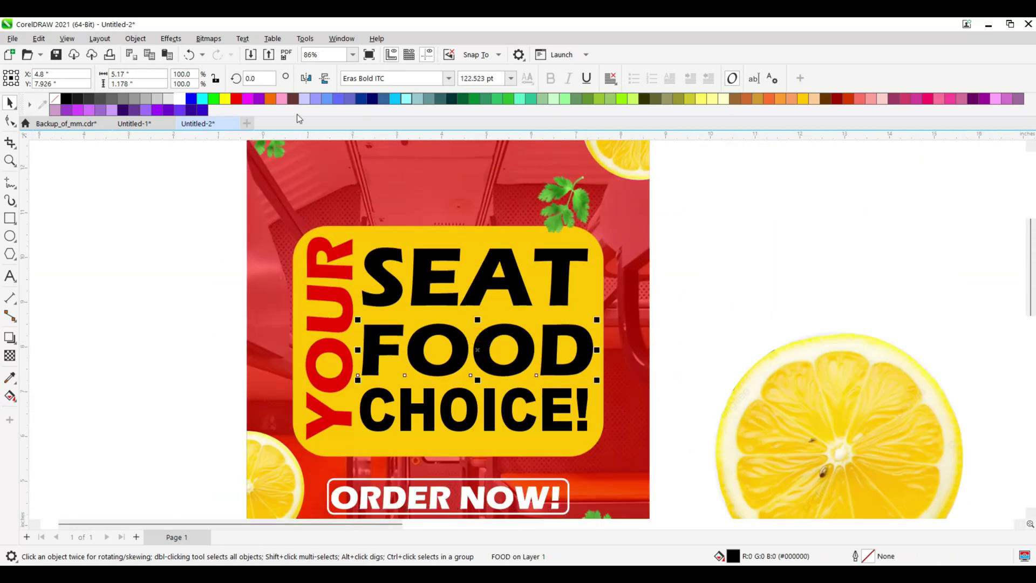
pyautogui.rightClick(66, 99)
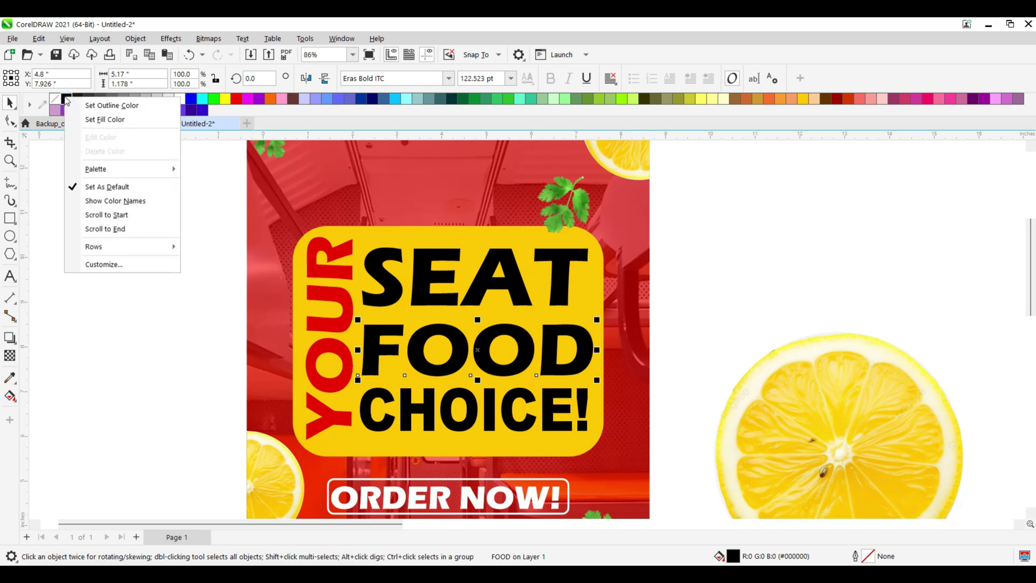
pyautogui.click(96, 115)
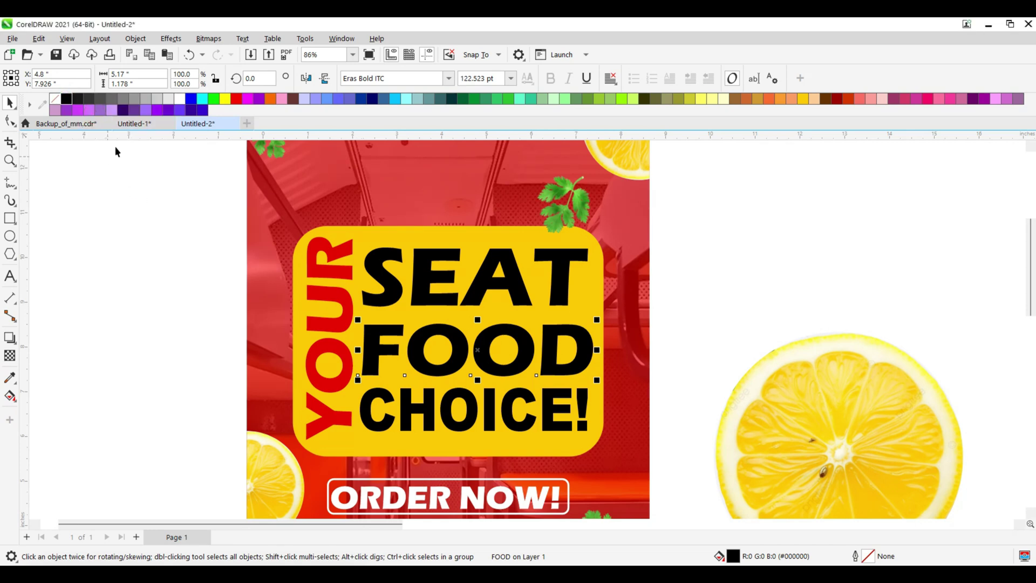
pyautogui.click(182, 102)
pyautogui.rightClick(184, 104)
pyautogui.click(211, 116)
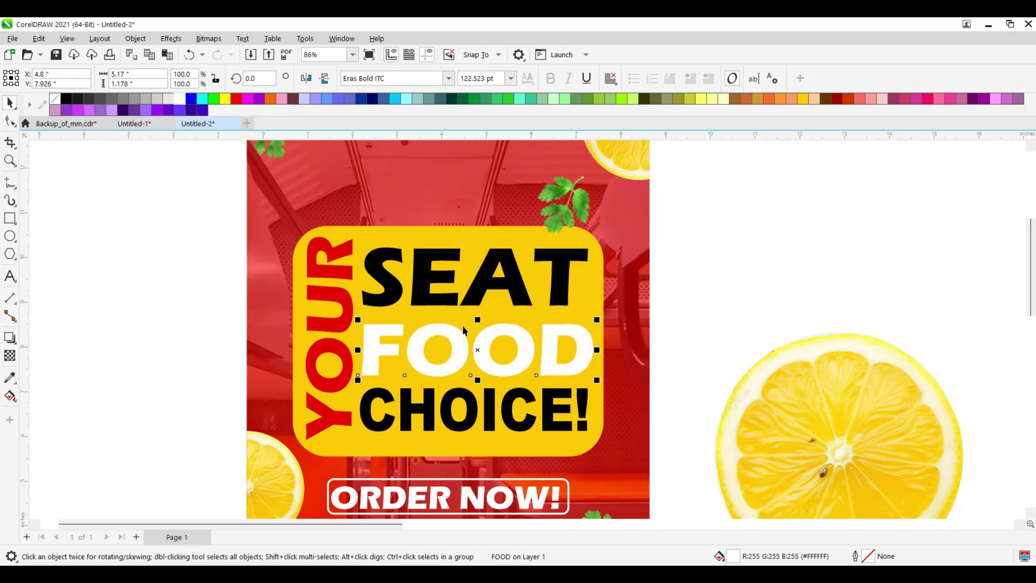
pyautogui.scroll(2, 484, 334)
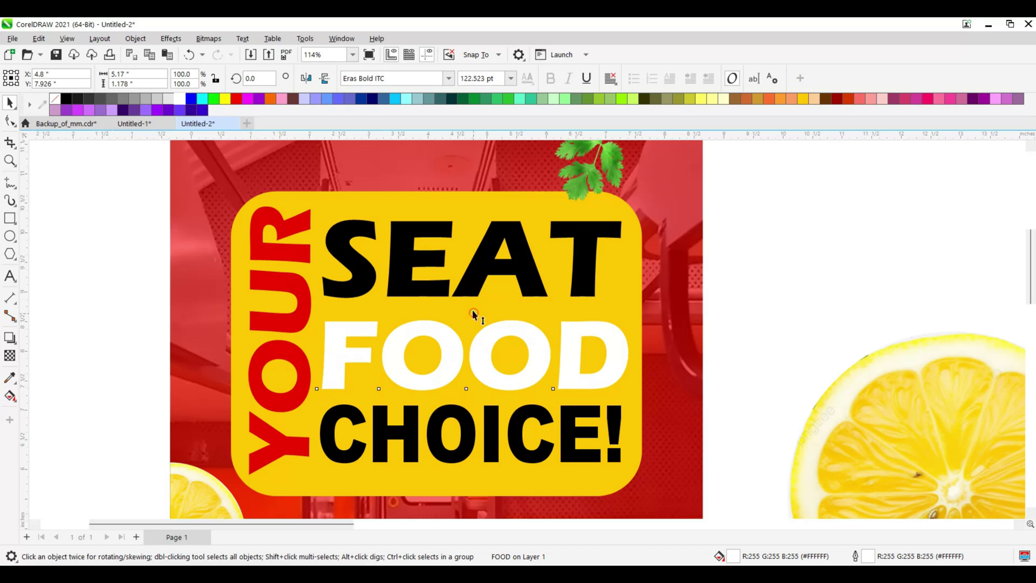
# Copy the spare lemon slice onto the first O of FOOD and shrink it to about 1.16 in, centred in the letter
pyautogui.scroll(-2, 472, 306)
pyautogui.moveTo(700, 406); pyautogui.dragTo(444, 336)
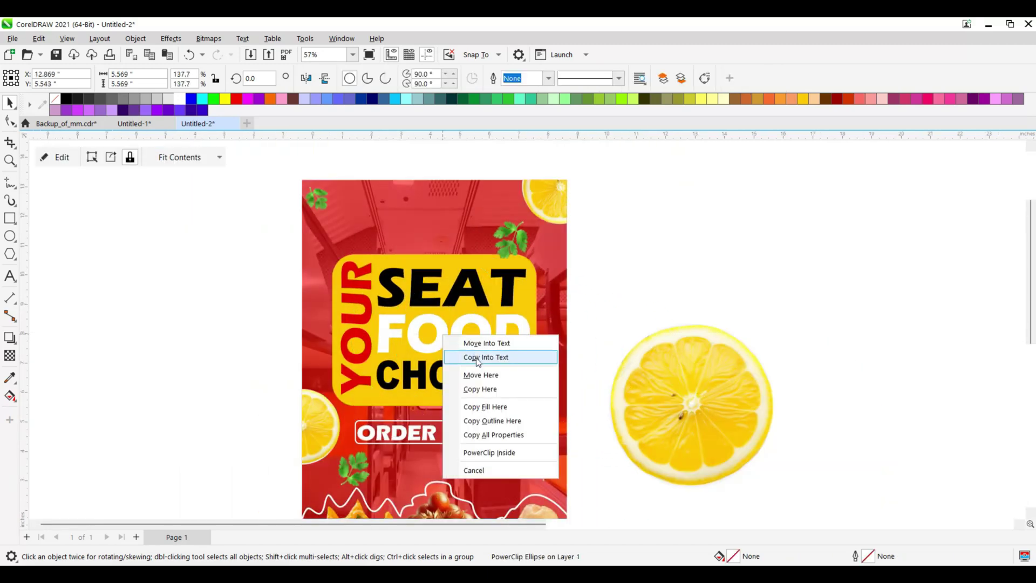
pyautogui.click(511, 384)
pyautogui.scroll(1, 514, 336)
pyautogui.moveTo(548, 211); pyautogui.dragTo(469, 295)
pyautogui.scroll(2, 456, 302)
pyautogui.moveTo(432, 339); pyautogui.dragTo(419, 339)
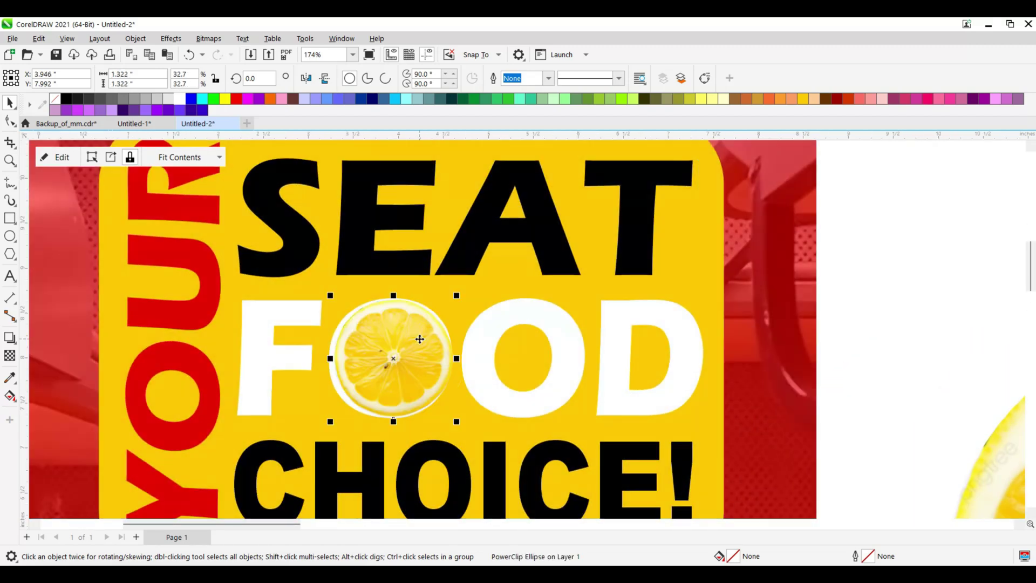
pyautogui.scroll(2, 420, 339)
pyautogui.moveTo(488, 269)
pyautogui.mouseDown()
pyautogui.moveTo(493, 280)
pyautogui.moveTo(484, 280)
pyautogui.mouseUp()
# Copy the small lemon slice from the first O onto the second O of FOOD
pyautogui.moveTo(402, 354); pyautogui.dragTo(631, 367)
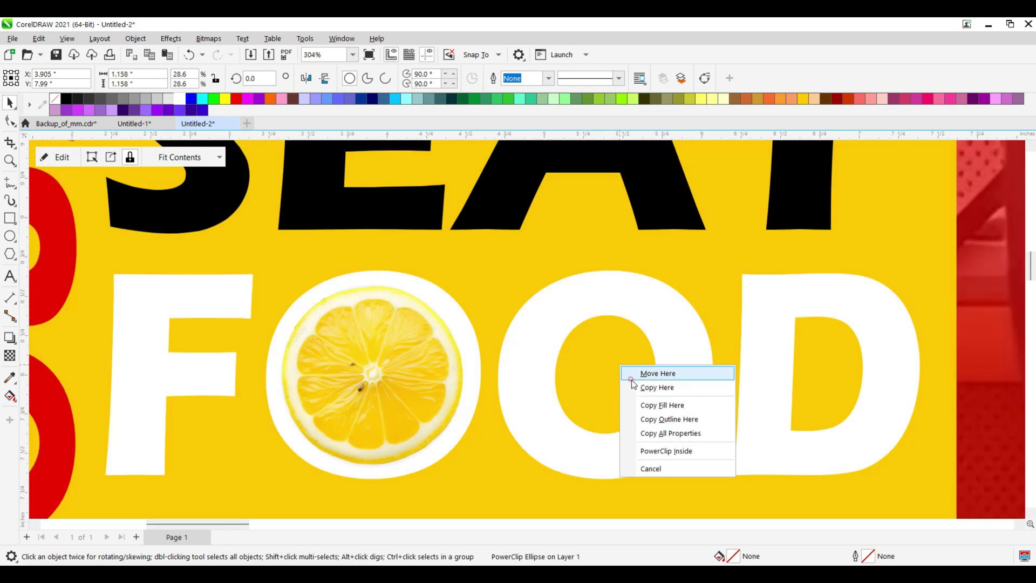
pyautogui.click(642, 387)
pyautogui.scroll(-5, 599, 340)
pyautogui.scroll(-1, 594, 339)
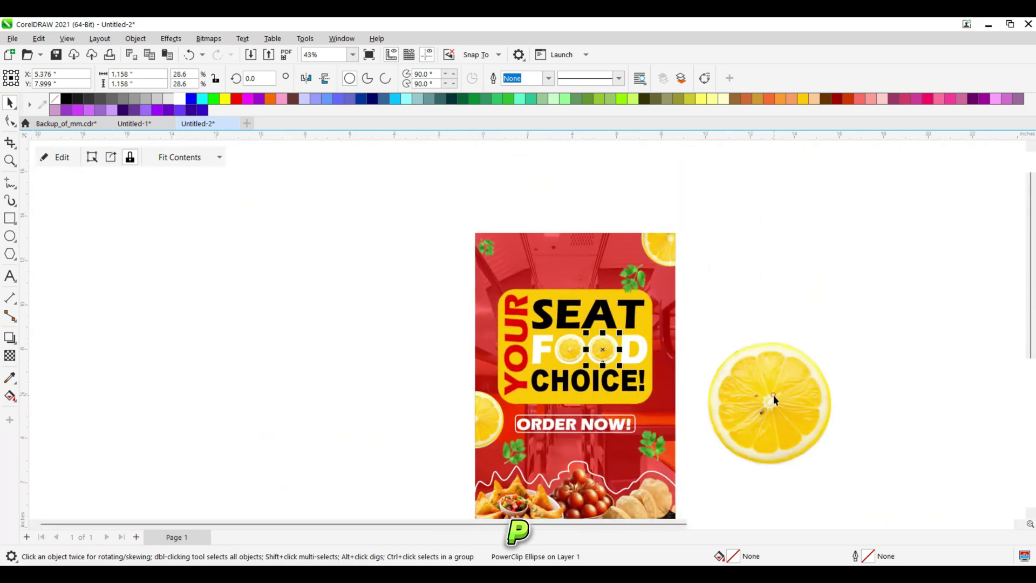
# Delete the spare lemon slice and the leftover bowl of round red sweets beside the poster
pyautogui.click(772, 395)
pyautogui.scroll(-2, 768, 270)
pyautogui.press('Delete')
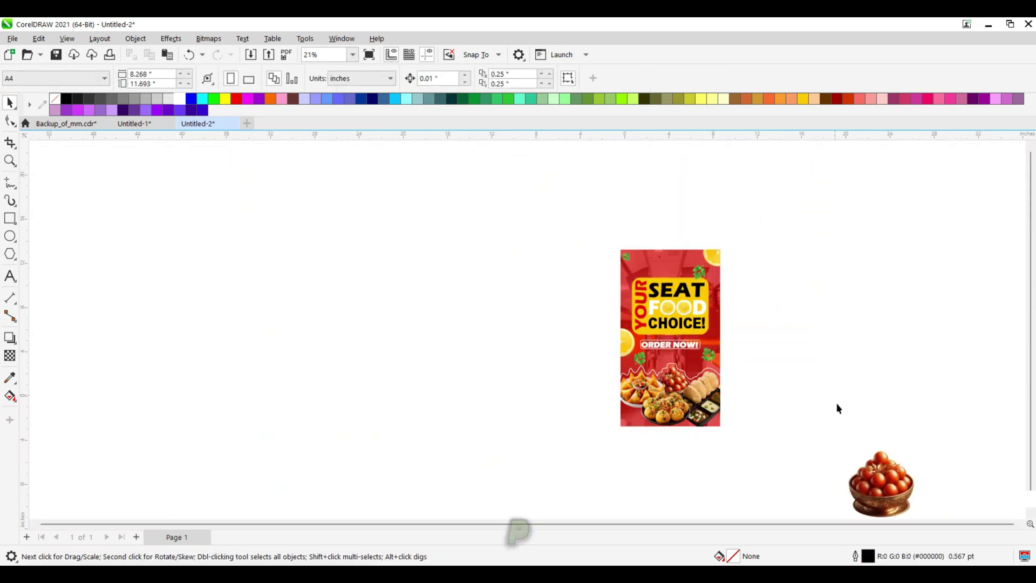
pyautogui.click(877, 465)
pyautogui.press('Delete')
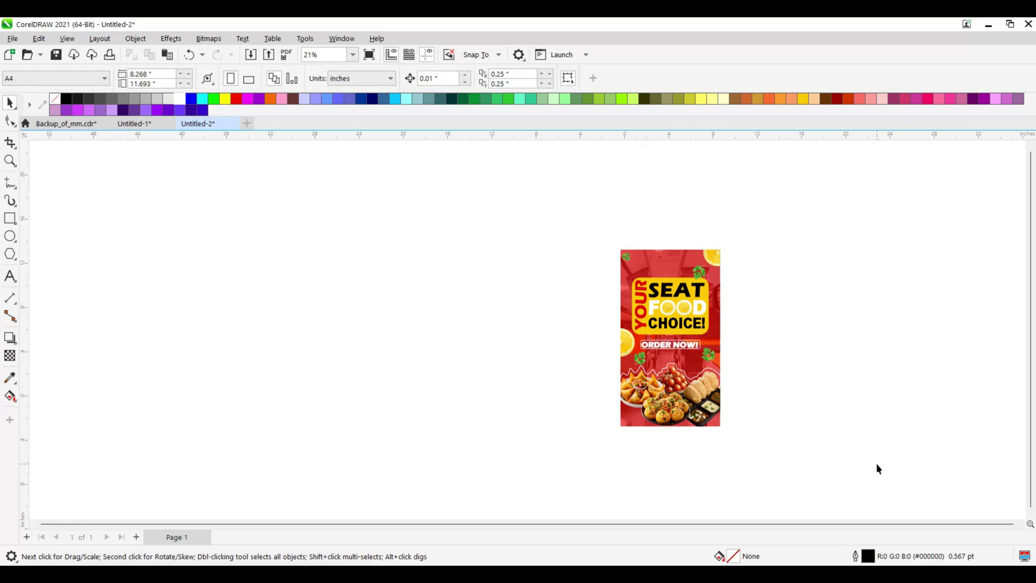
pyautogui.scroll(2, 756, 358)
pyautogui.scroll(-1, 713, 345)
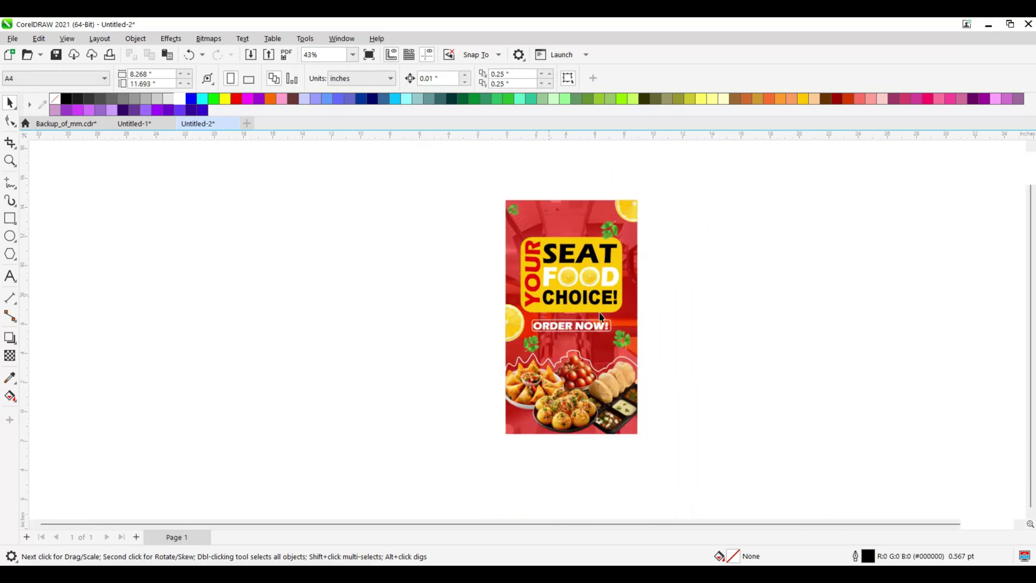
pyautogui.scroll(1, 670, 429)
pyautogui.scroll(2, 653, 291)
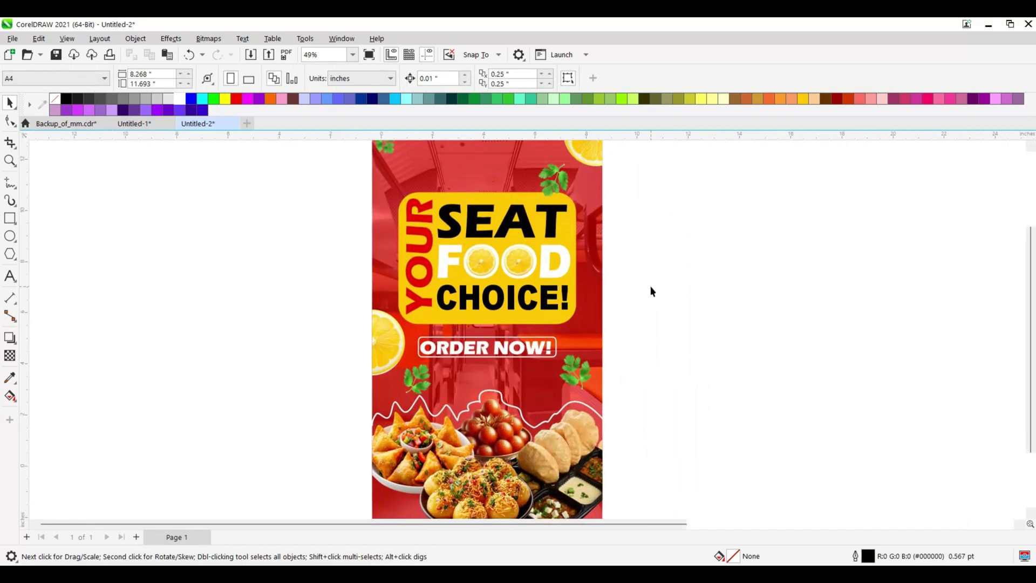
pyautogui.scroll(-2, 653, 292)
pyautogui.scroll(1, 749, 204)
pyautogui.scroll(-1, 739, 207)
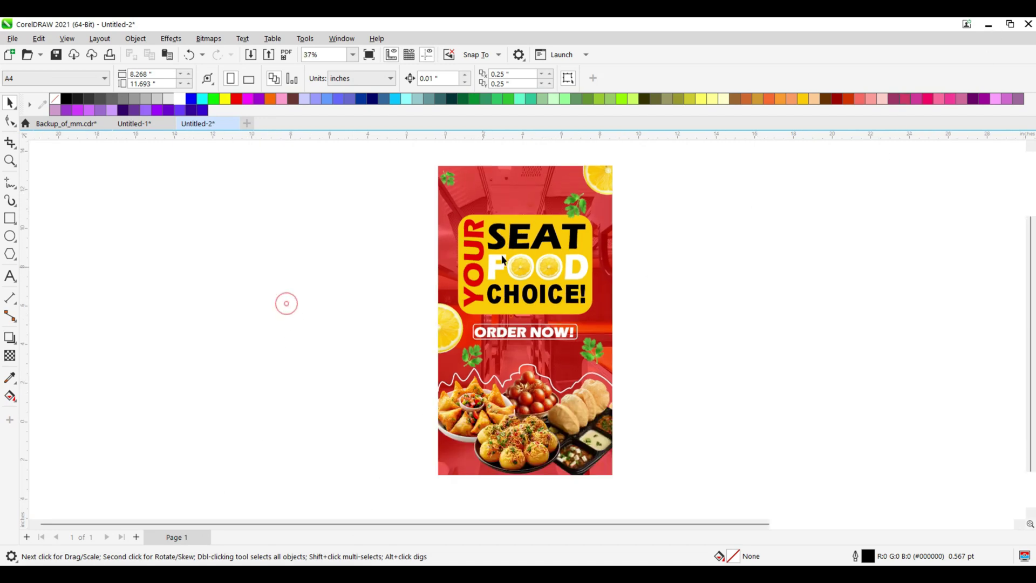
# Select all objects of the poster and place a duplicate of them to the right of the original
pyautogui.moveTo(475, 493); pyautogui.dragTo(436, 504)
pyautogui.scroll(-1, 479, 378)
pyautogui.moveTo(525, 308); pyautogui.dragTo(760, 315)
pyautogui.rightClick(760, 315)
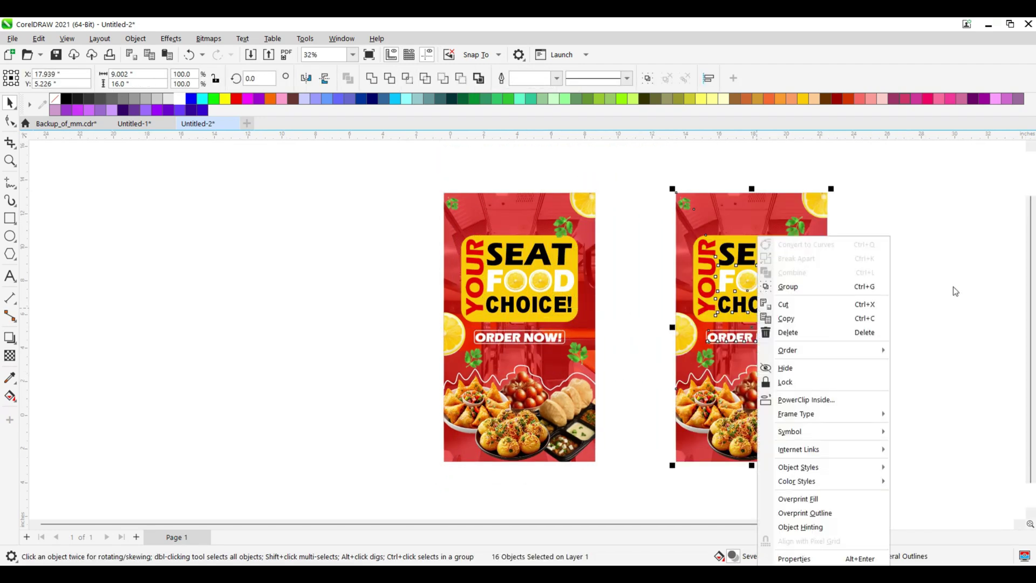
pyautogui.click(953, 286)
# Shorten the duplicate's red overlay from its upper edge and move the duplicate's coach picture out to the left of the original poster
pyautogui.click(704, 218)
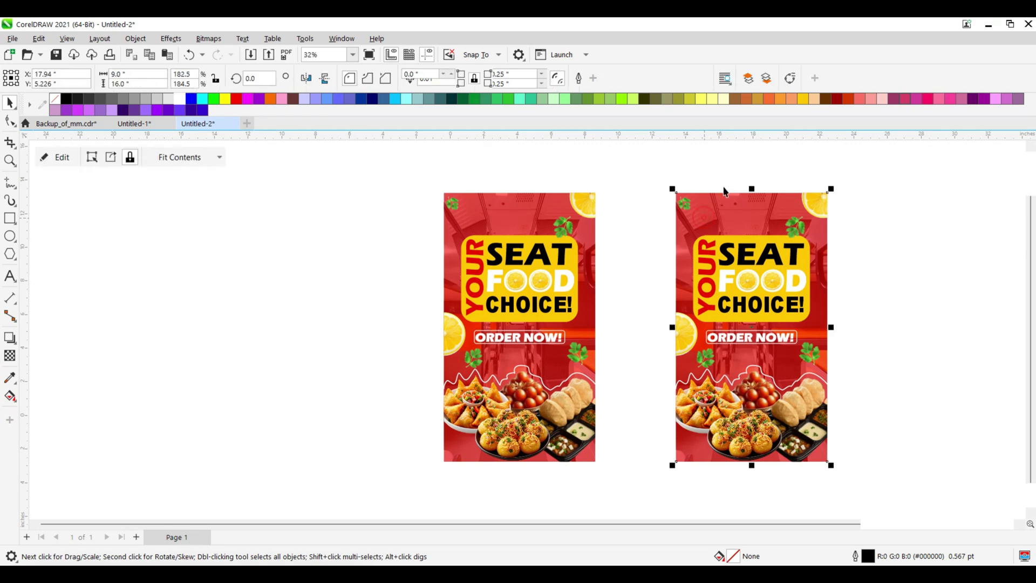
pyautogui.moveTo(752, 189); pyautogui.dragTo(312, 228)
pyautogui.click(745, 200)
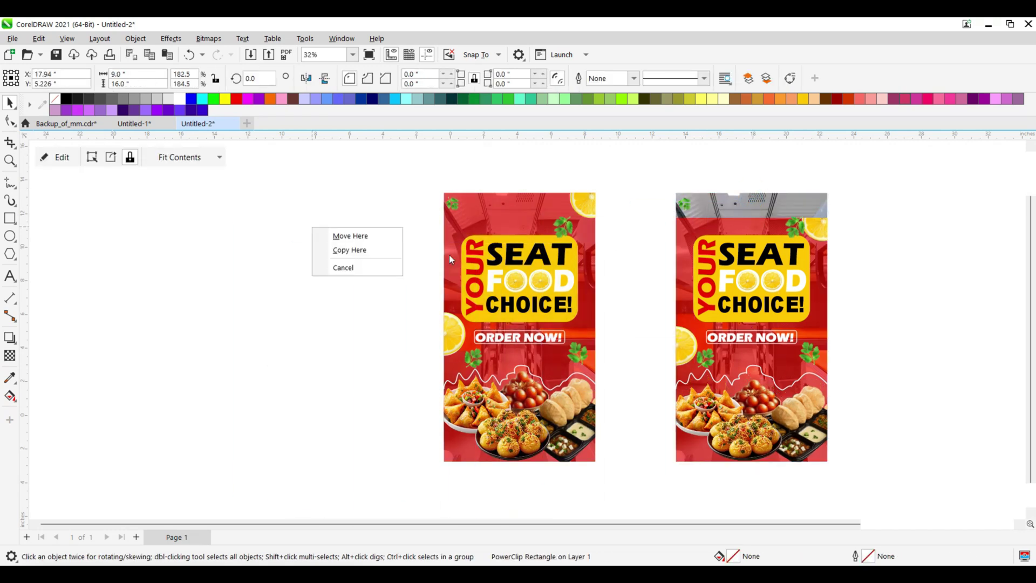
pyautogui.click(353, 236)
pyautogui.click(983, 206)
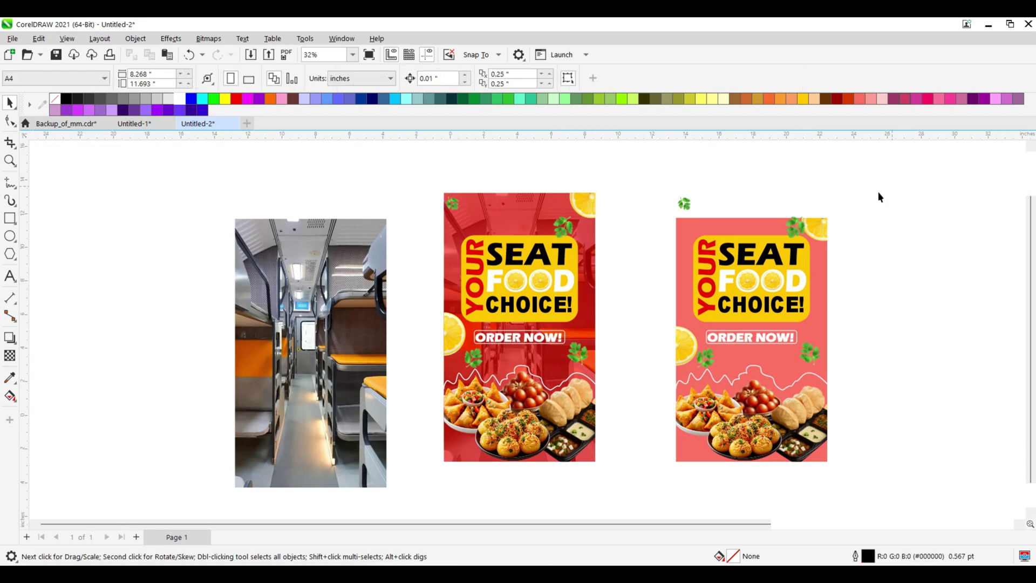
# Stretch the duplicate's red overlay upward to about 16.43 in high
pyautogui.click(777, 227)
pyautogui.moveTo(752, 218); pyautogui.dragTo(759, 186)
pyautogui.click(761, 195)
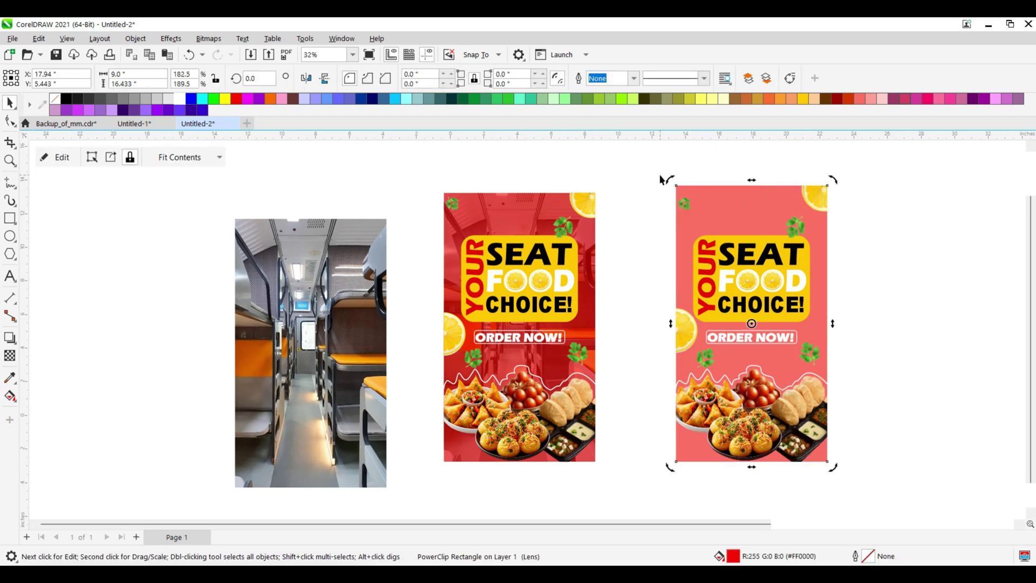
pyautogui.click(744, 209)
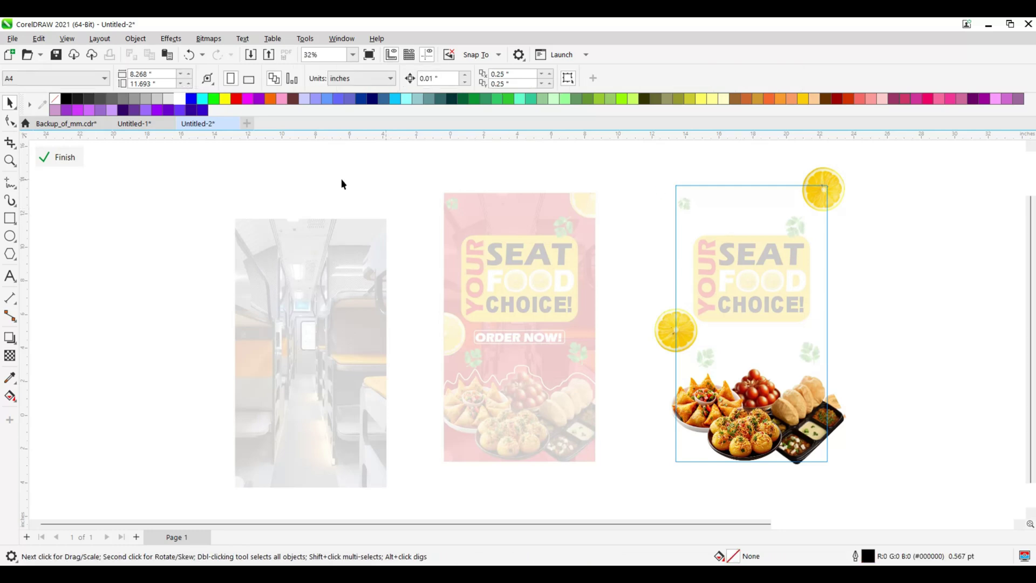
pyautogui.click(65, 157)
# Rotate the duplicate's red overlay to about 89.7° so it lies in landscape orientation
pyautogui.click(674, 188)
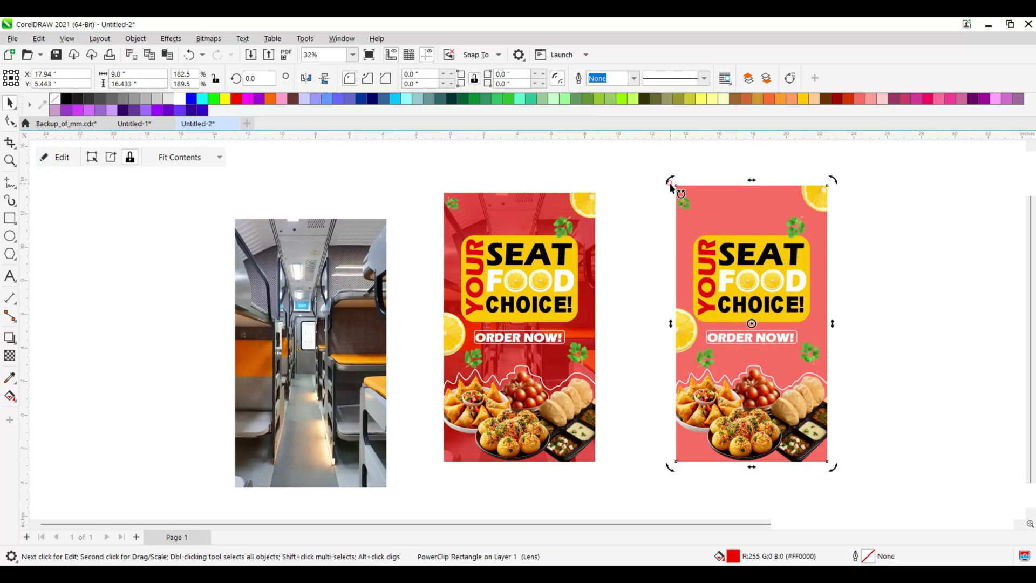
pyautogui.moveTo(674, 184); pyautogui.dragTo(609, 426)
pyautogui.scroll(2, 620, 410)
pyautogui.click(695, 452)
pyautogui.scroll(-3, 570, 234)
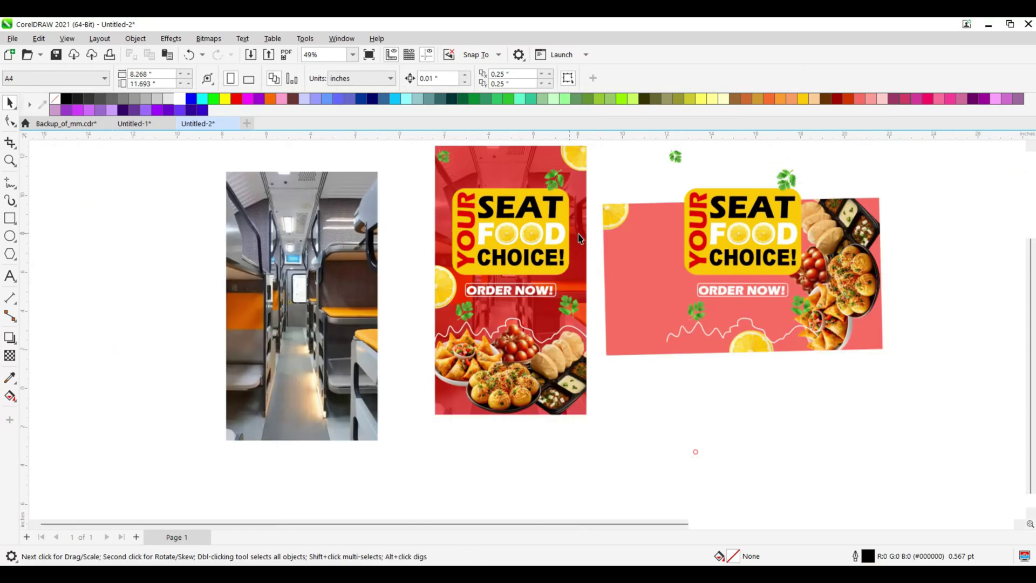
pyautogui.scroll(-1, 579, 238)
pyautogui.scroll(4, 831, 213)
pyautogui.click(813, 205)
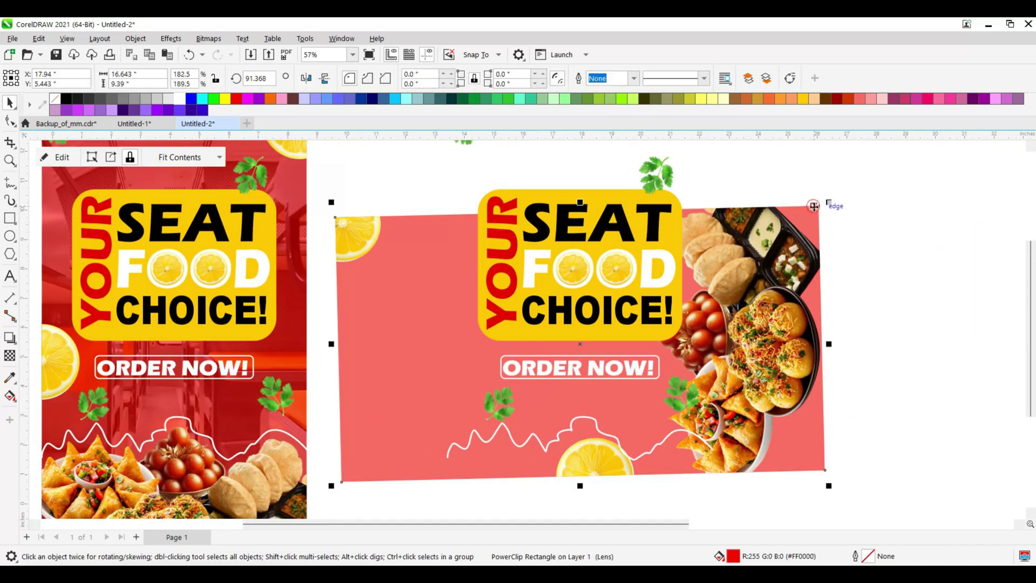
pyautogui.click(818, 210)
pyautogui.moveTo(832, 203); pyautogui.dragTo(838, 207)
# Edit the landscape overlay's clipped contents, rotating the four food pictures upright to 0° and moving them to its lower right corner
pyautogui.click(811, 228)
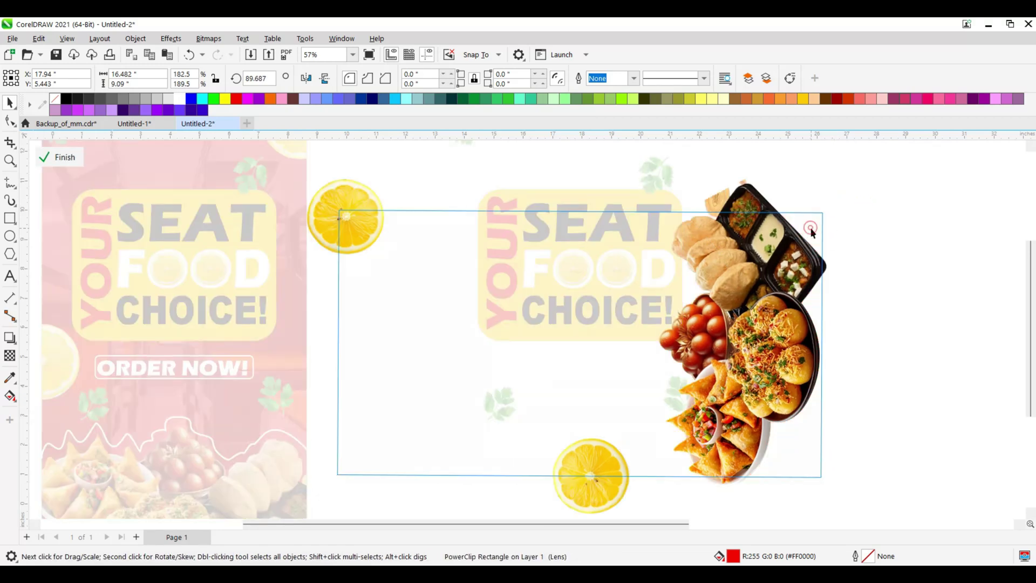
pyautogui.moveTo(759, 373); pyautogui.dragTo(636, 544)
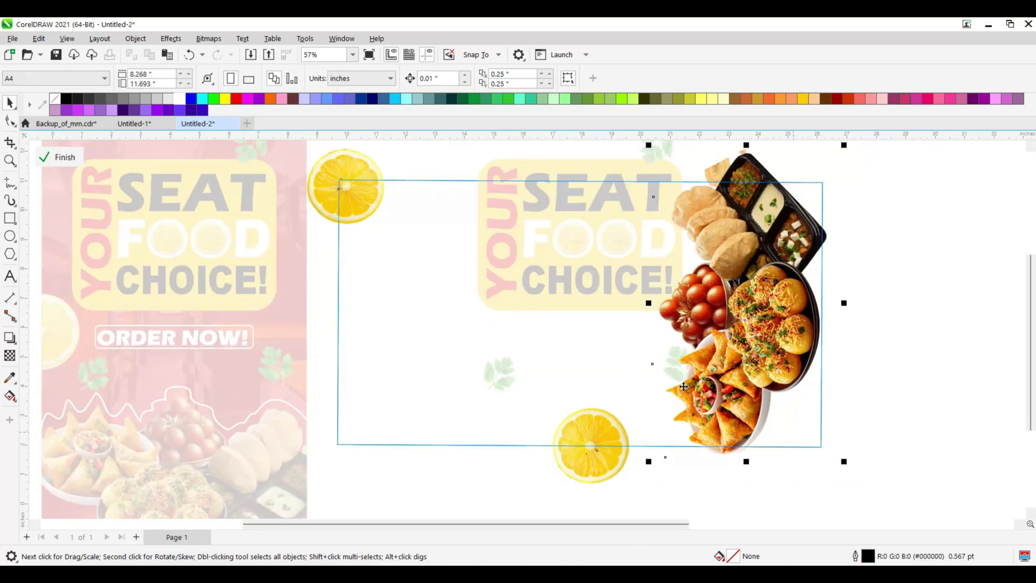
pyautogui.click(716, 364)
pyautogui.scroll(-1, 635, 286)
pyautogui.scroll(1, 655, 161)
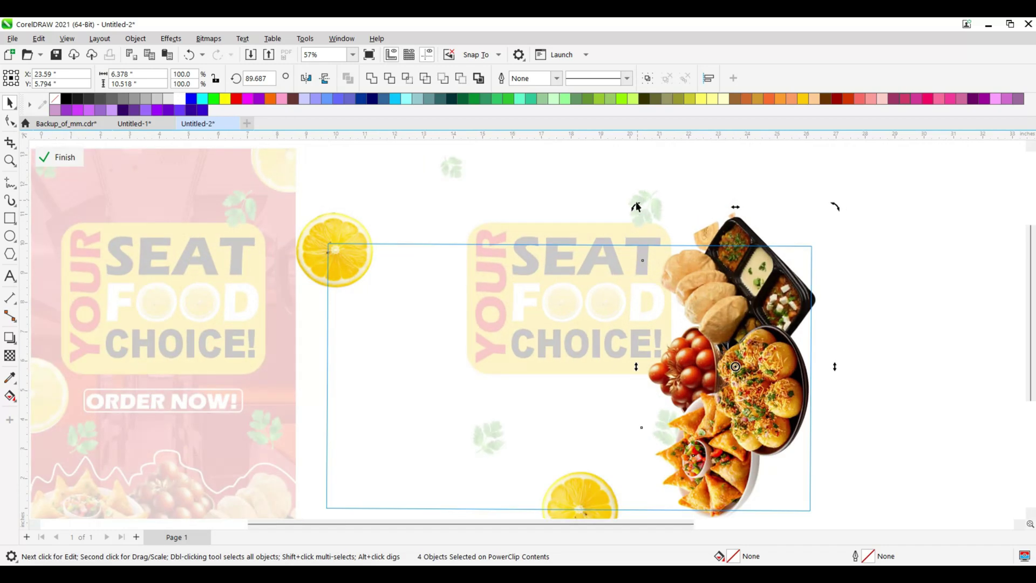
pyautogui.moveTo(636, 206); pyautogui.dragTo(860, 291)
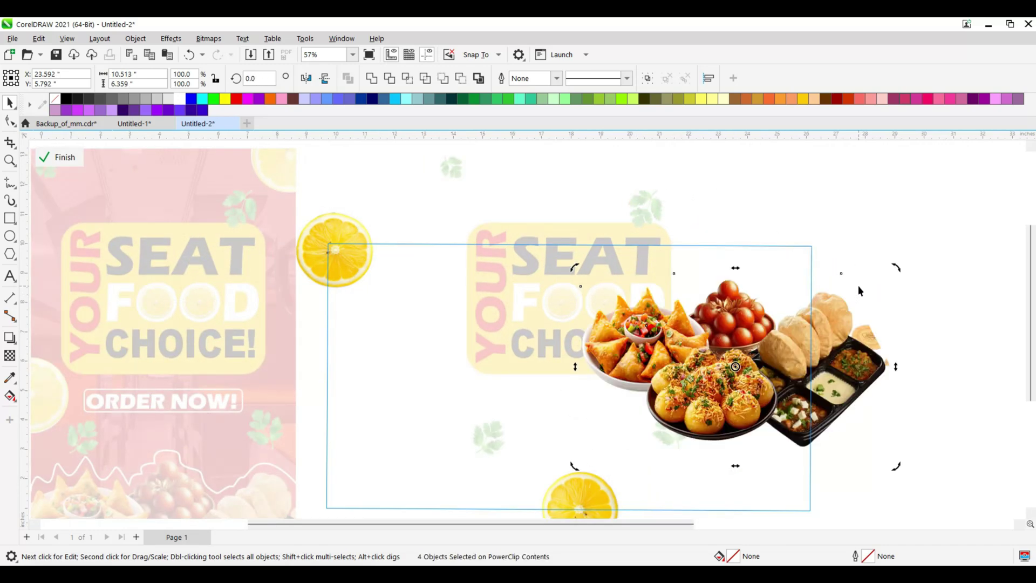
pyautogui.moveTo(800, 342); pyautogui.dragTo(786, 426)
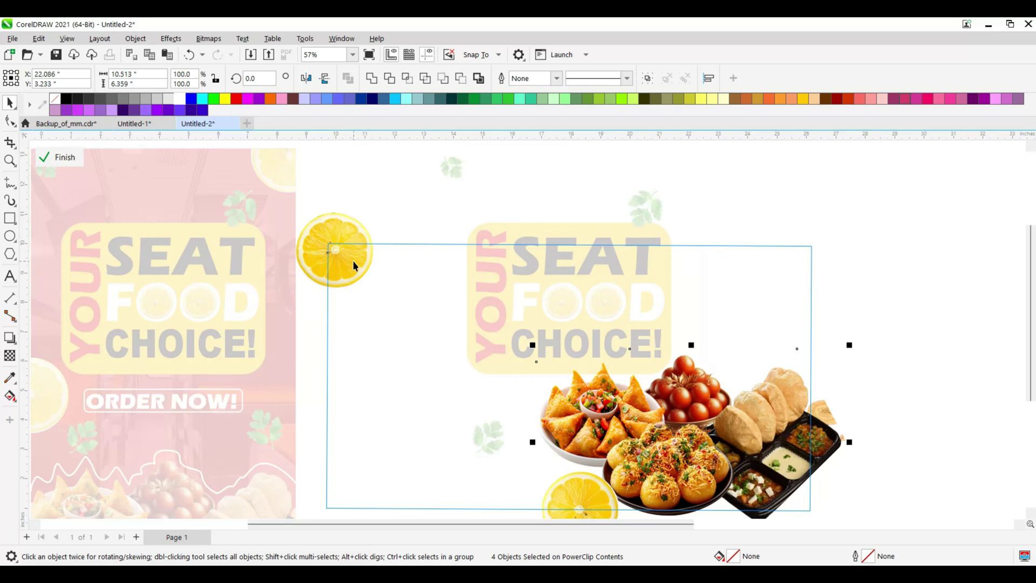
# Move the lemon slices to the landscape overlay's upper right corner and left edge, and finish editing its clipped contents
pyautogui.moveTo(353, 261); pyautogui.dragTo(814, 241)
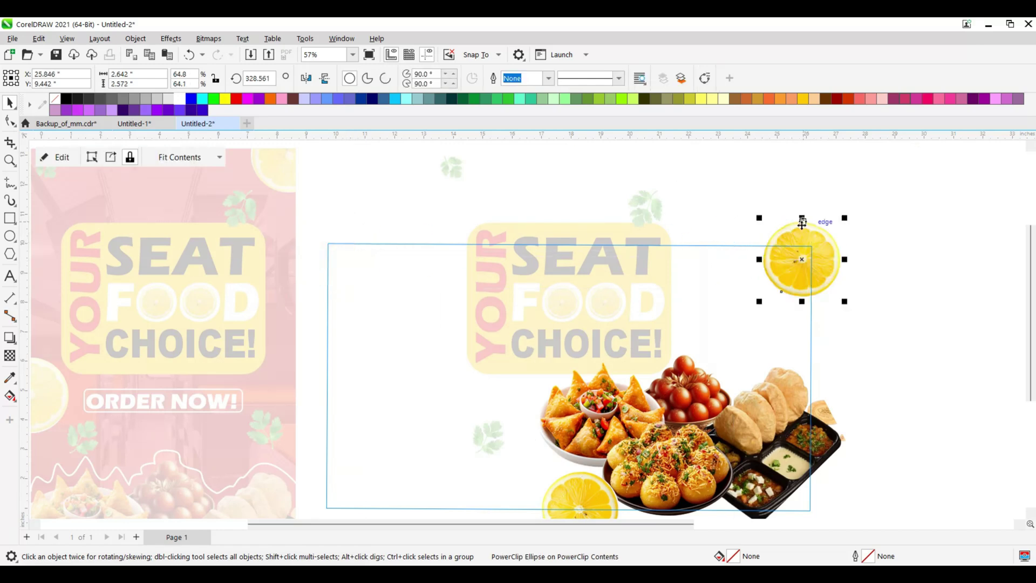
pyautogui.scroll(-2, 798, 238)
pyautogui.moveTo(689, 396); pyautogui.dragTo(580, 337)
pyautogui.scroll(4, 567, 323)
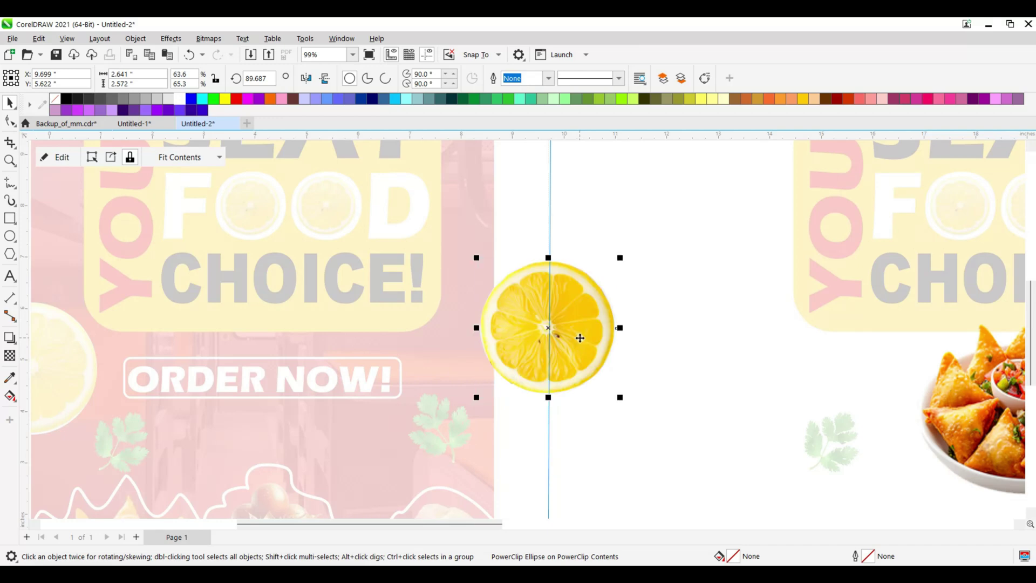
pyautogui.scroll(-5, 564, 345)
pyautogui.click(56, 157)
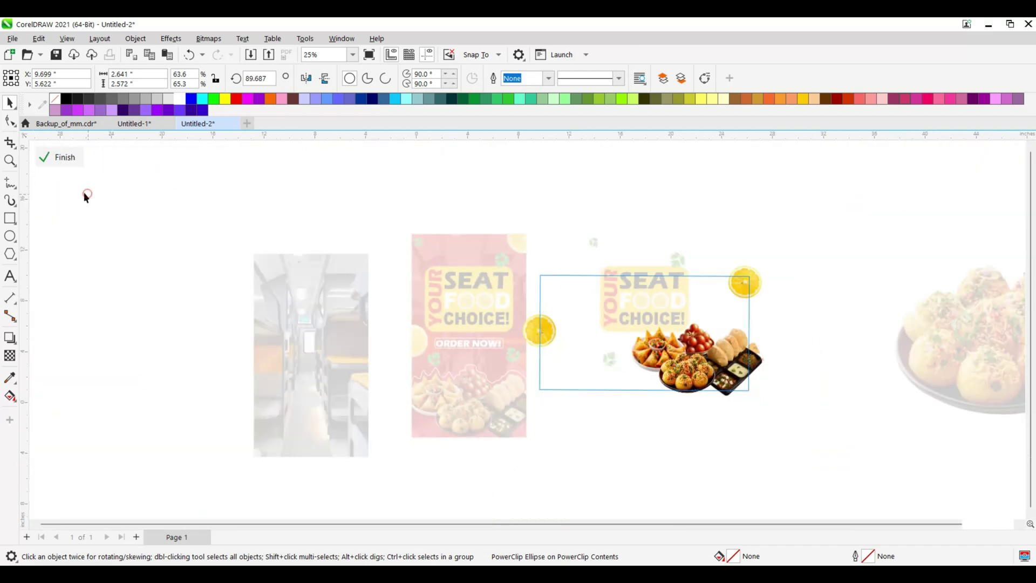
pyautogui.click(66, 157)
pyautogui.scroll(2, 621, 249)
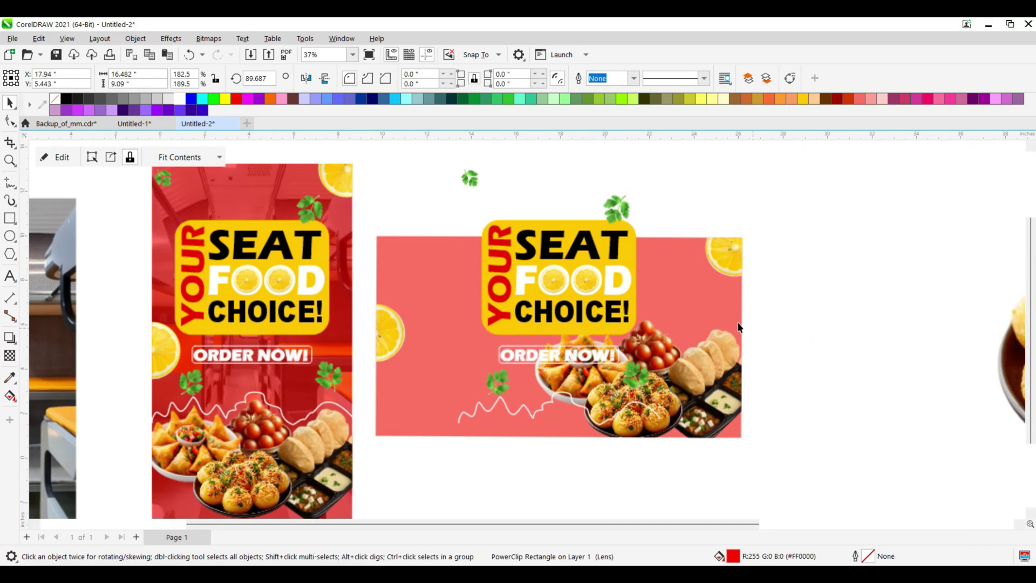
pyautogui.click(626, 208)
pyautogui.click(707, 204)
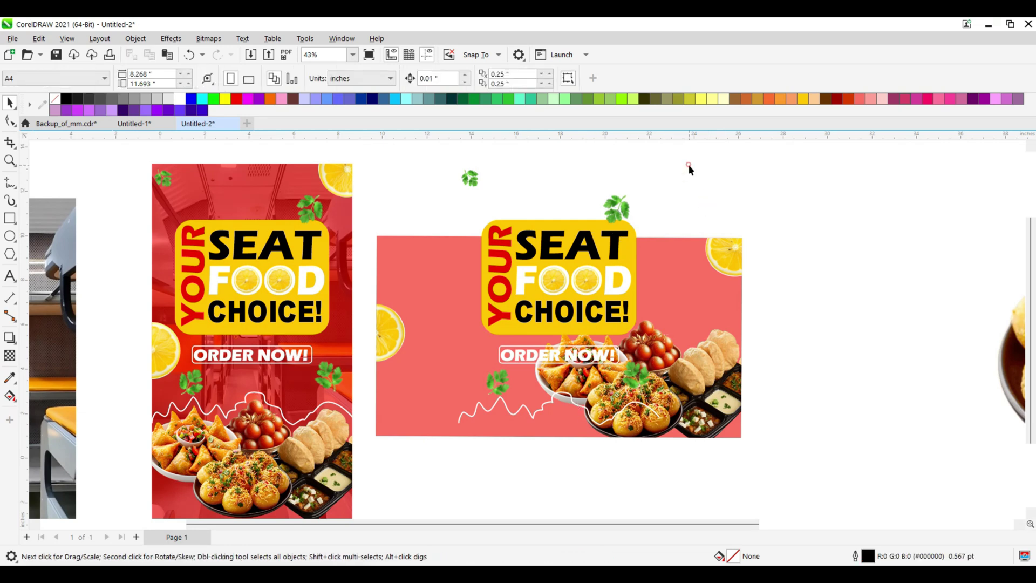
# Move the headline box, ORDER NOW! label and upper coriander leaves together to the left half of the landscape overlay
pyautogui.moveTo(543, 302)
pyautogui.mouseDown()
pyautogui.moveTo(472, 320)
pyautogui.moveTo(546, 302)
pyautogui.mouseUp()
pyautogui.moveTo(707, 158); pyautogui.dragTo(538, 318)
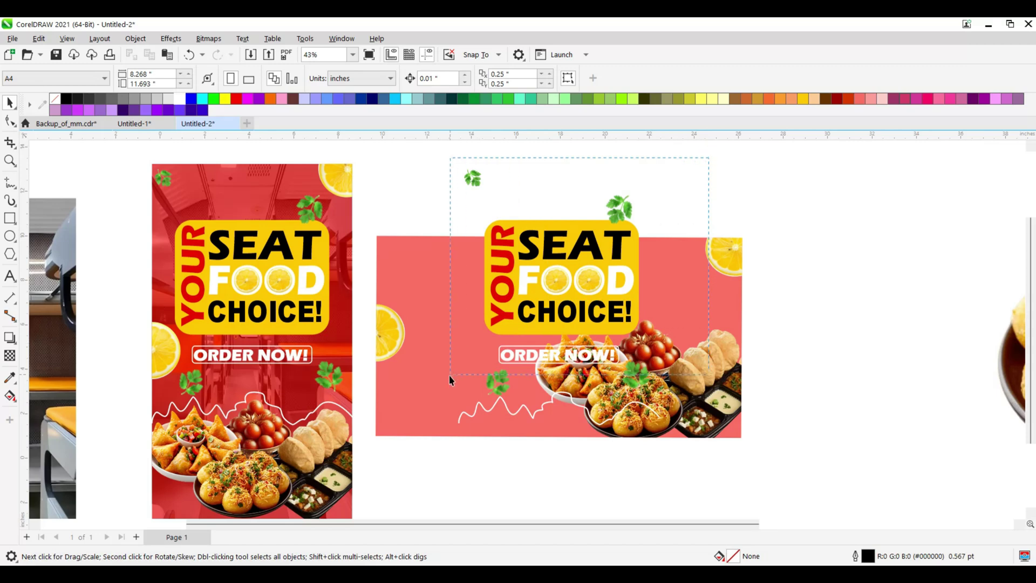
pyautogui.moveTo(449, 375); pyautogui.dragTo(448, 373)
pyautogui.moveTo(545, 293); pyautogui.dragTo(455, 329)
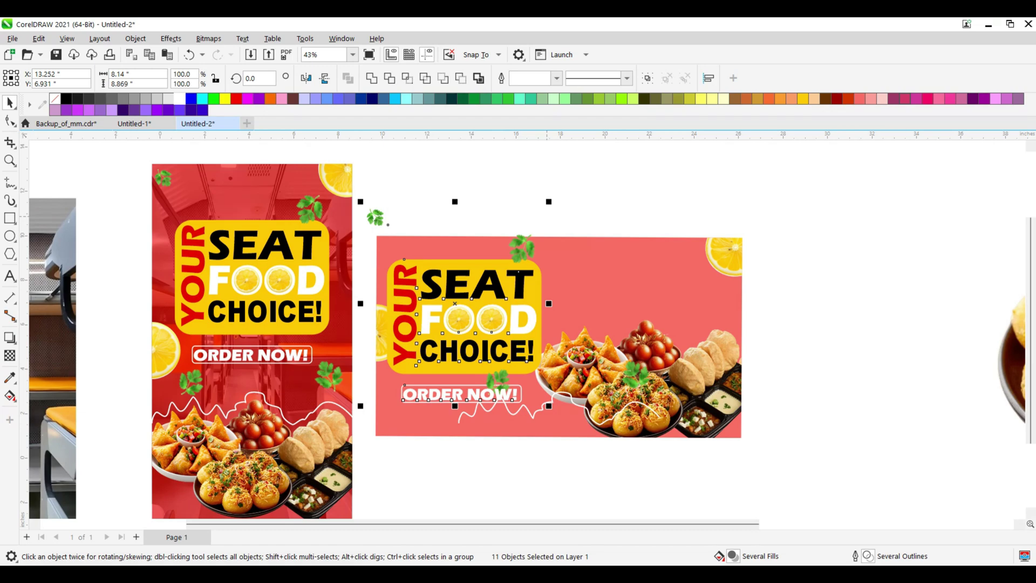
# Move the white wavy line up and across so it runs above the landscape version's food pictures
pyautogui.scroll(4, 523, 393)
pyautogui.click(541, 385)
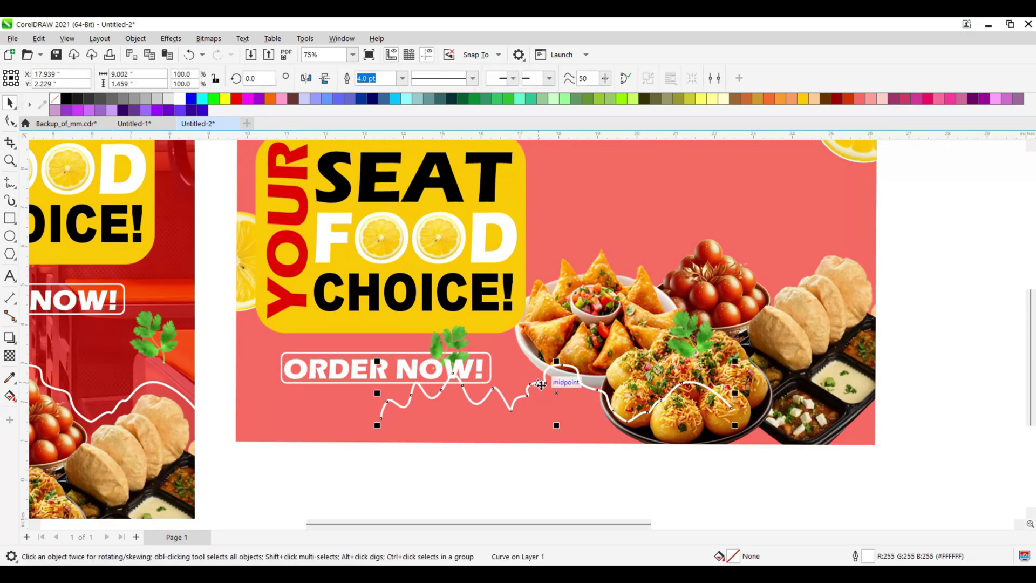
pyautogui.moveTo(557, 395)
pyautogui.mouseDown()
pyautogui.moveTo(712, 258)
pyautogui.moveTo(701, 239)
pyautogui.mouseUp()
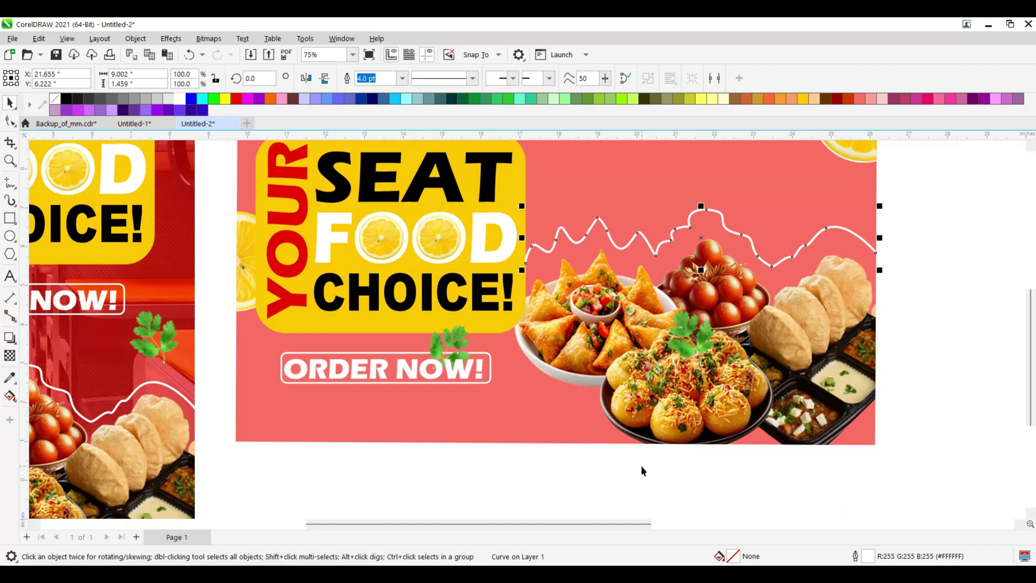
pyautogui.click(761, 502)
pyautogui.scroll(-3, 745, 437)
pyautogui.scroll(3, 439, 409)
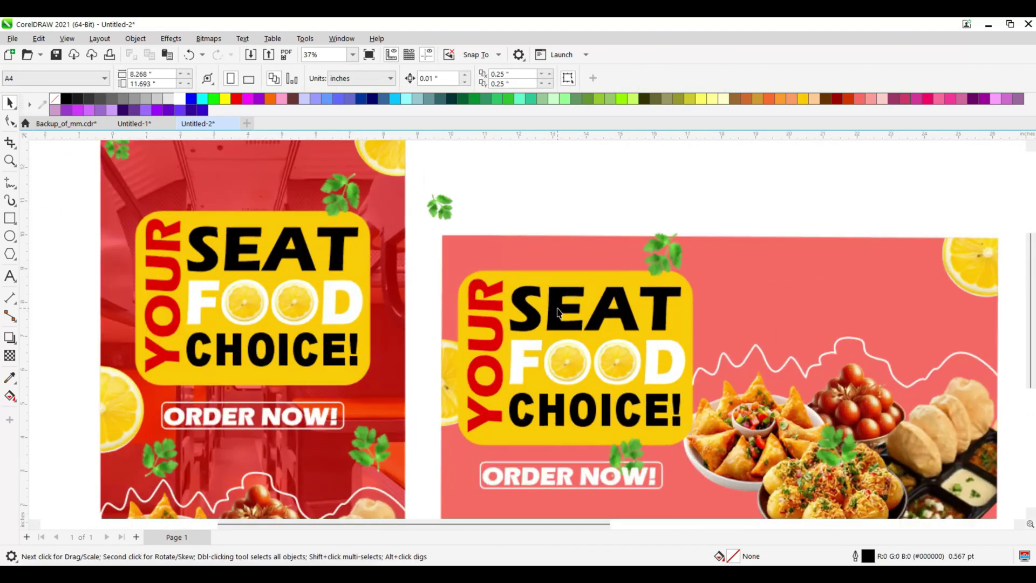
# Edit the landscape overlay's clipped contents, moving the left lemon slice to the lower edge below ORDER NOW!, and finish editing
pyautogui.click(445, 296)
pyautogui.click(58, 157)
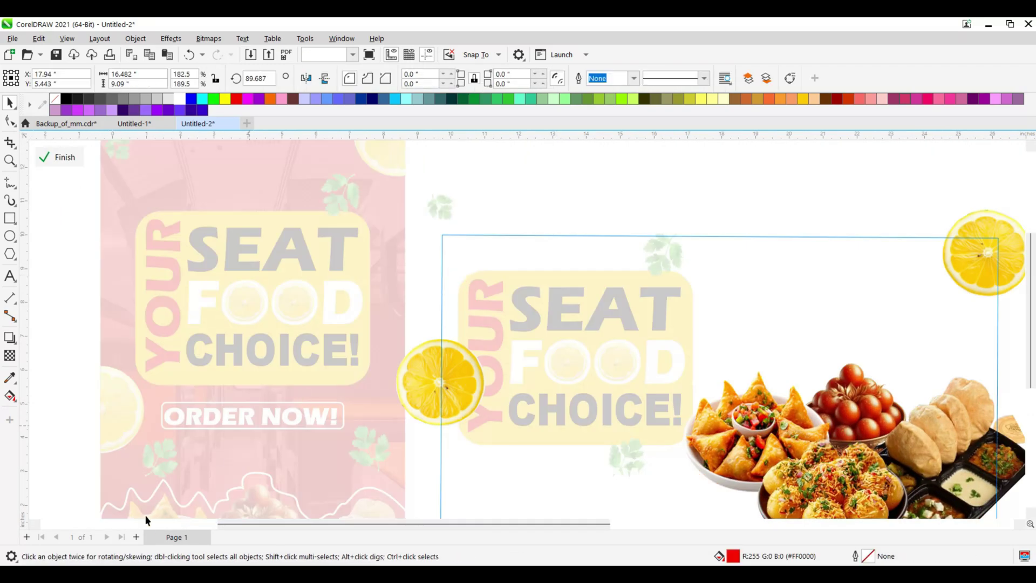
pyautogui.click(421, 382)
pyautogui.scroll(-1, 421, 381)
pyautogui.scroll(-2, 421, 382)
pyautogui.moveTo(430, 381); pyautogui.dragTo(488, 453)
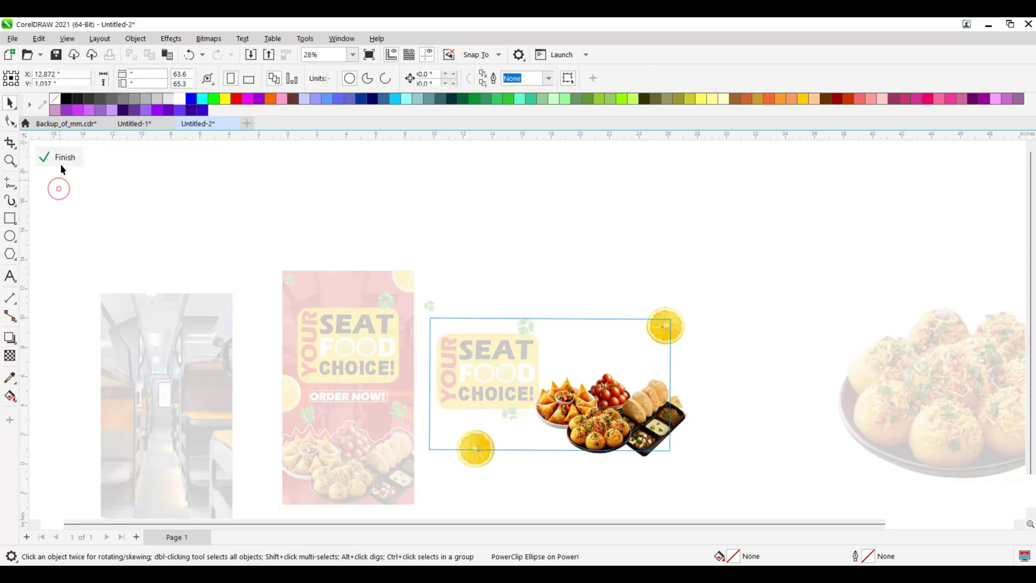
pyautogui.click(61, 159)
pyautogui.scroll(2, 492, 417)
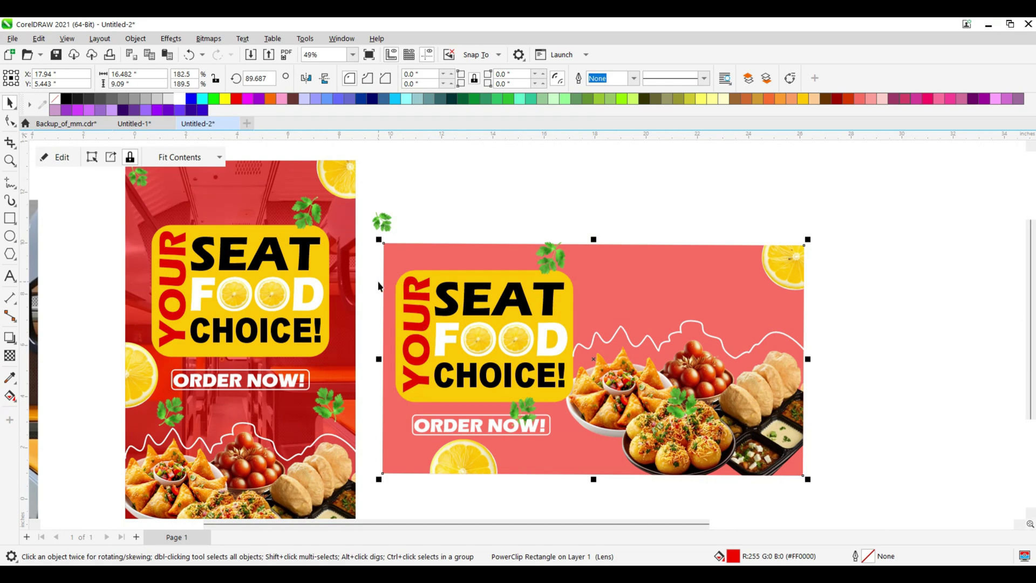
# Shift the headline box with its ORDER NOW! label slightly left within the landscape overlay
pyautogui.moveTo(378, 274); pyautogui.dragTo(464, 335)
pyautogui.moveTo(568, 405); pyautogui.dragTo(570, 406)
pyautogui.moveTo(367, 237); pyautogui.dragTo(529, 371)
pyautogui.click(617, 203)
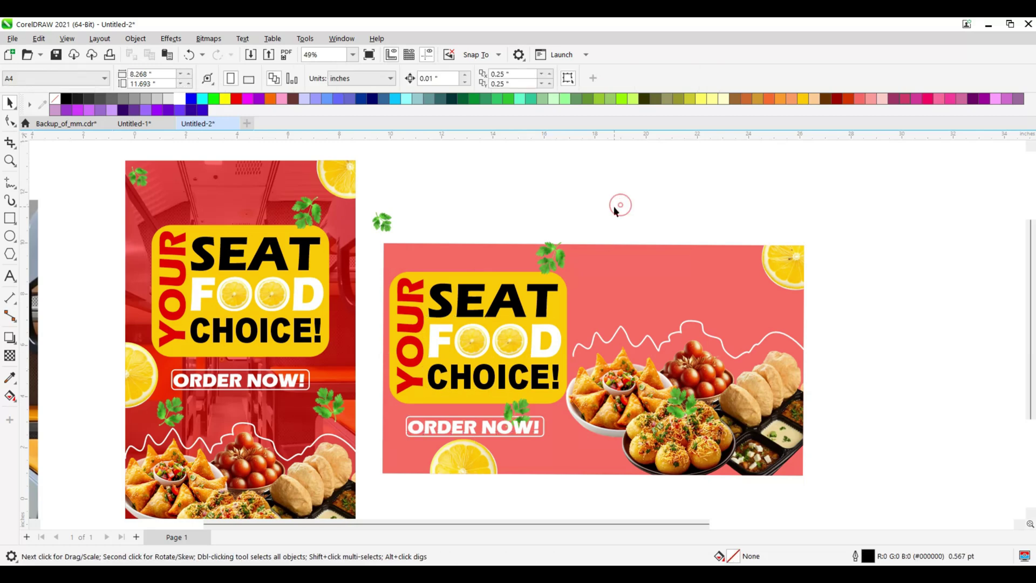
# Move the stray coriander leaf beside the upper right lemon and place a horizontally mirrored copy below the lemon, inside the right edge
pyautogui.scroll(2, 518, 252)
pyautogui.moveTo(573, 258)
pyautogui.mouseDown()
pyautogui.moveTo(570, 272)
pyautogui.moveTo(582, 273)
pyautogui.mouseUp()
pyautogui.moveTo(308, 204); pyautogui.dragTo(936, 342)
pyautogui.rightClick(937, 342)
pyautogui.click(306, 79)
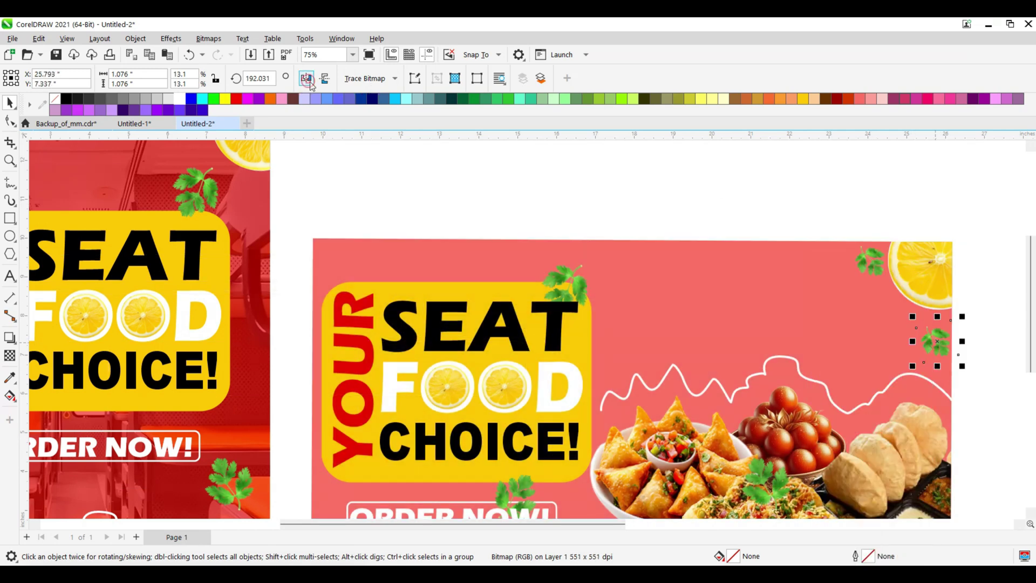
pyautogui.click(312, 81)
pyautogui.scroll(3, 974, 366)
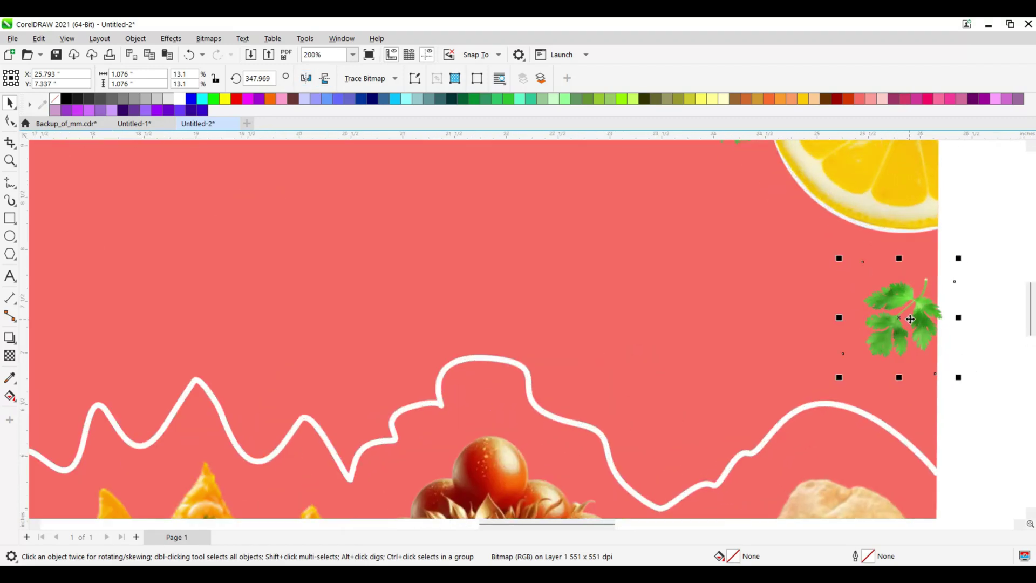
pyautogui.moveTo(917, 318); pyautogui.dragTo(901, 312)
pyautogui.click(967, 299)
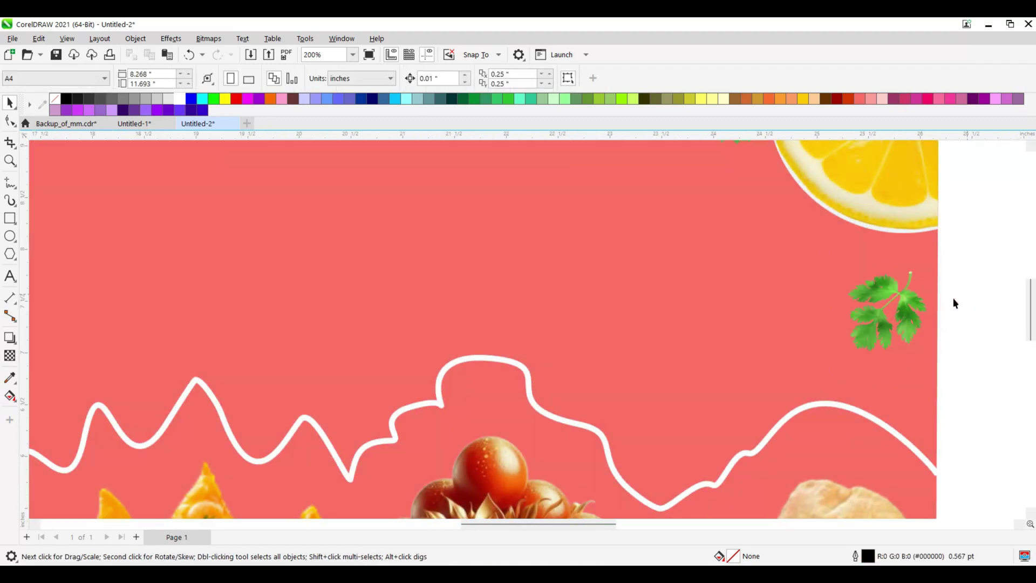
# Shift the coriander leaf covering the ORDER NOW! label up and right onto the headline box's lower edge
pyautogui.scroll(-3, 886, 305)
pyautogui.scroll(-2, 908, 303)
pyautogui.scroll(1, 755, 412)
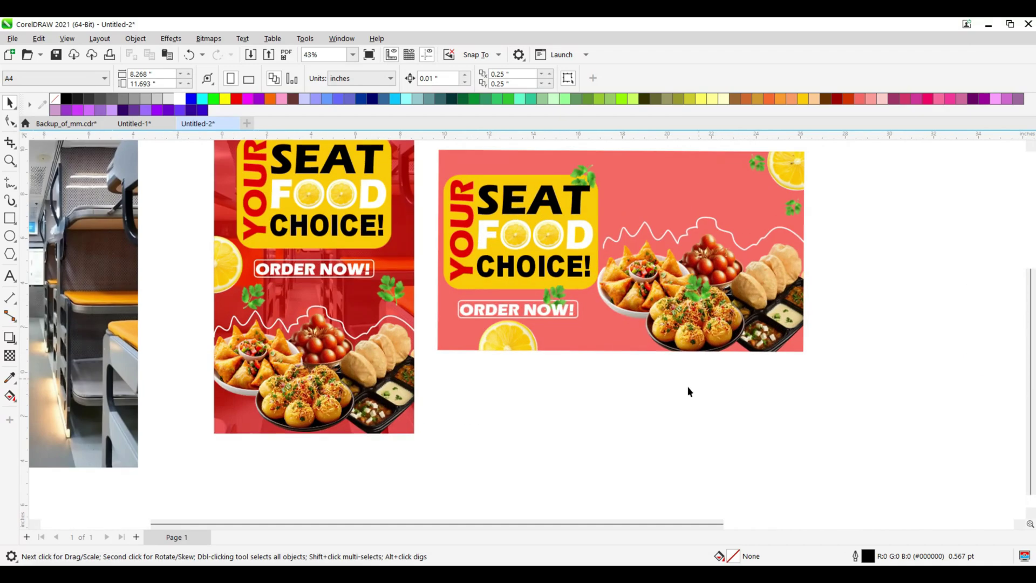
pyautogui.scroll(2, 517, 359)
pyautogui.scroll(-3, 510, 326)
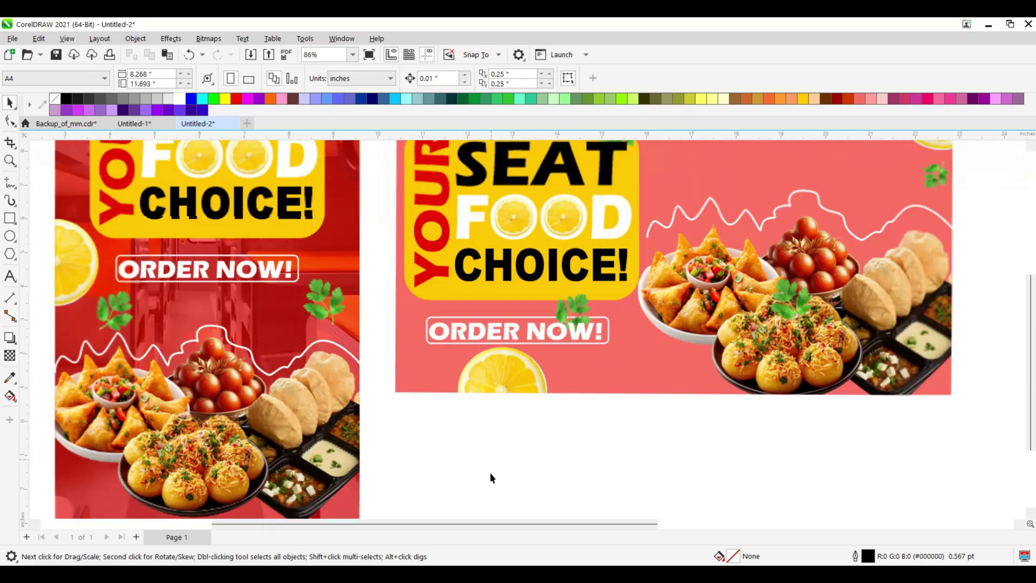
pyautogui.scroll(4, 568, 359)
pyautogui.click(568, 359)
pyautogui.moveTo(568, 359); pyautogui.dragTo(590, 336)
# Enlarge the landscape version's white wavy line to about 9.24 in wide so it reaches the headline box
pyautogui.scroll(-5, 620, 341)
pyautogui.scroll(7, 688, 386)
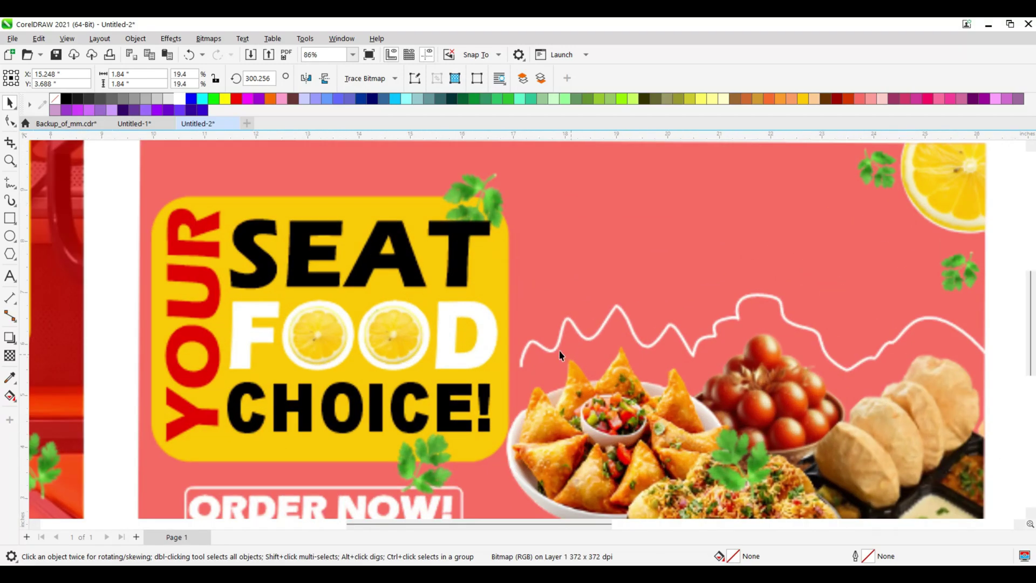
pyautogui.click(545, 353)
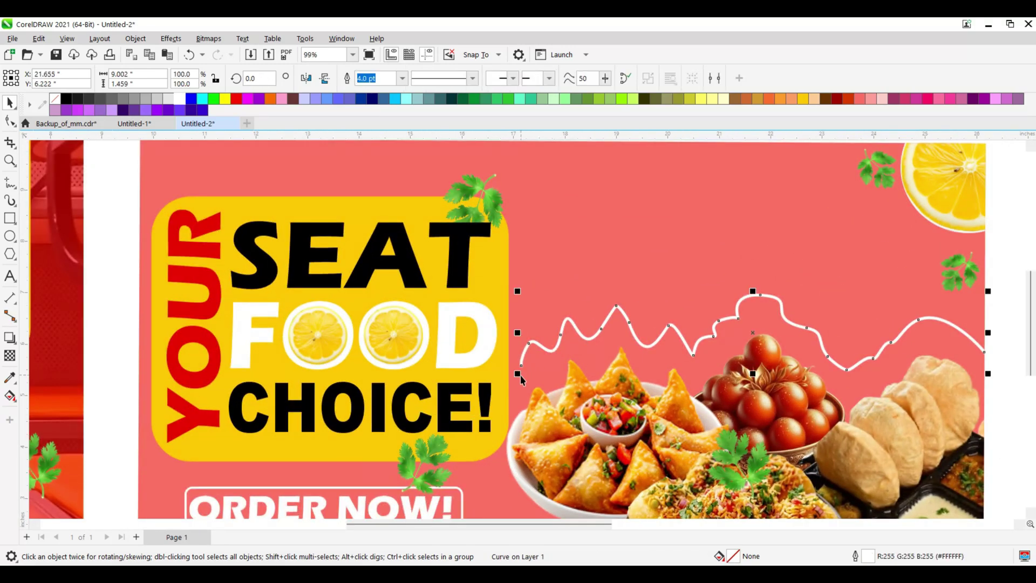
pyautogui.moveTo(514, 378); pyautogui.dragTo(506, 385)
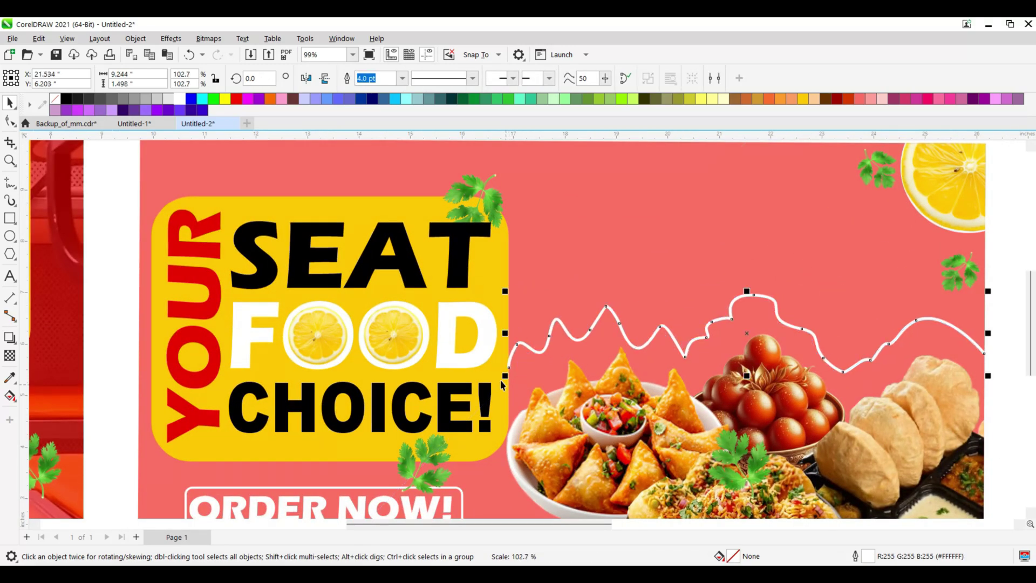
pyautogui.scroll(-4, 499, 368)
pyautogui.scroll(5, 575, 383)
pyautogui.scroll(-5, 491, 359)
pyautogui.scroll(3, 499, 340)
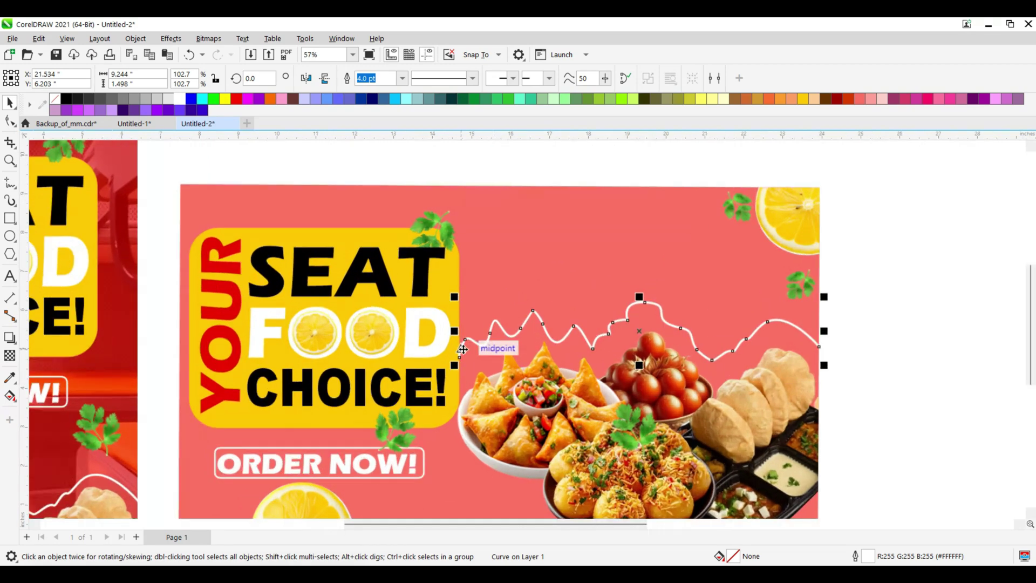
# Lower the wavy line's left end node along the headline box's edge to extend the line down toward the samosa plate
pyautogui.press('F10')
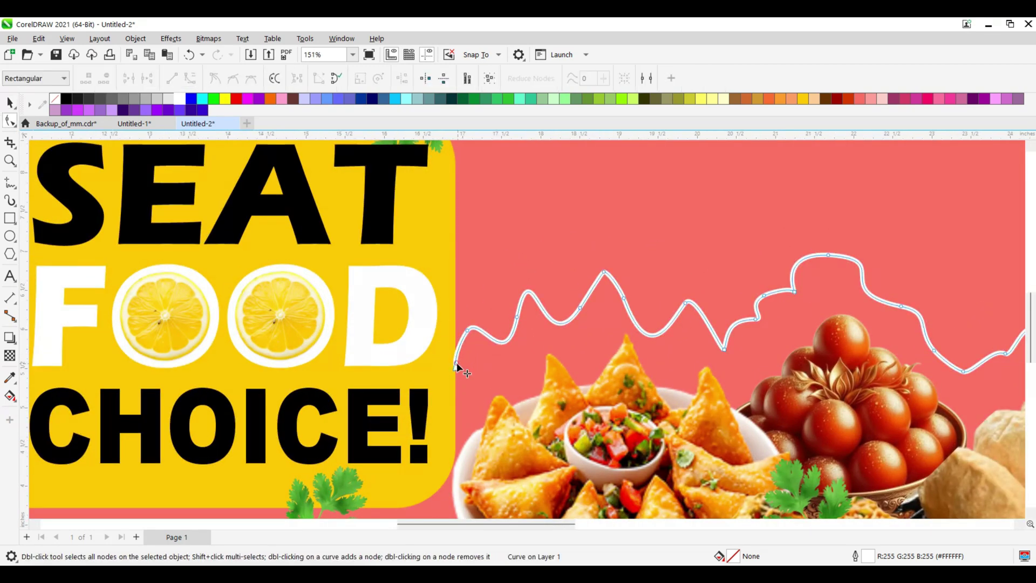
pyautogui.moveTo(456, 364); pyautogui.dragTo(455, 391)
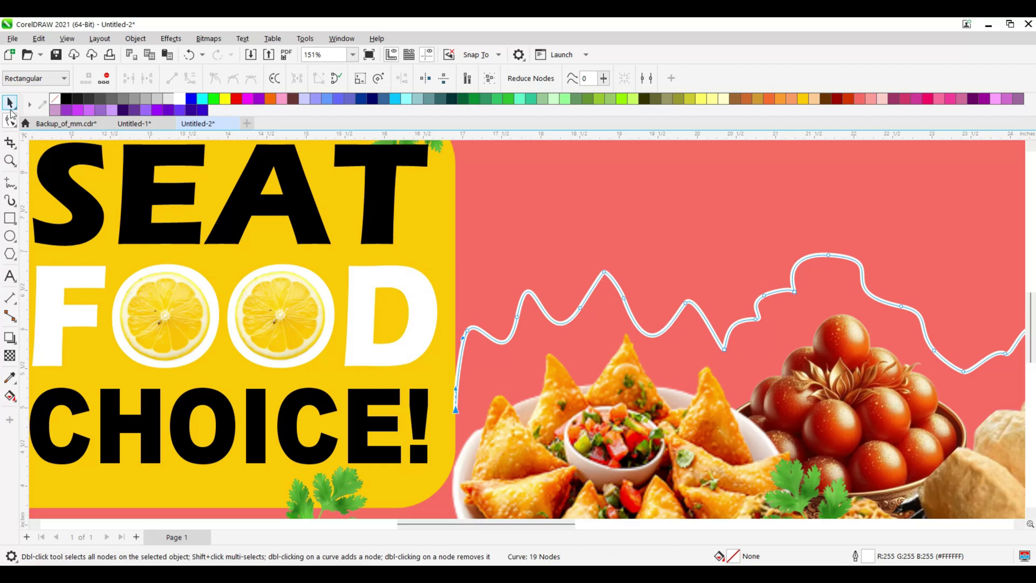
pyautogui.click(10, 102)
pyautogui.scroll(-4, 452, 443)
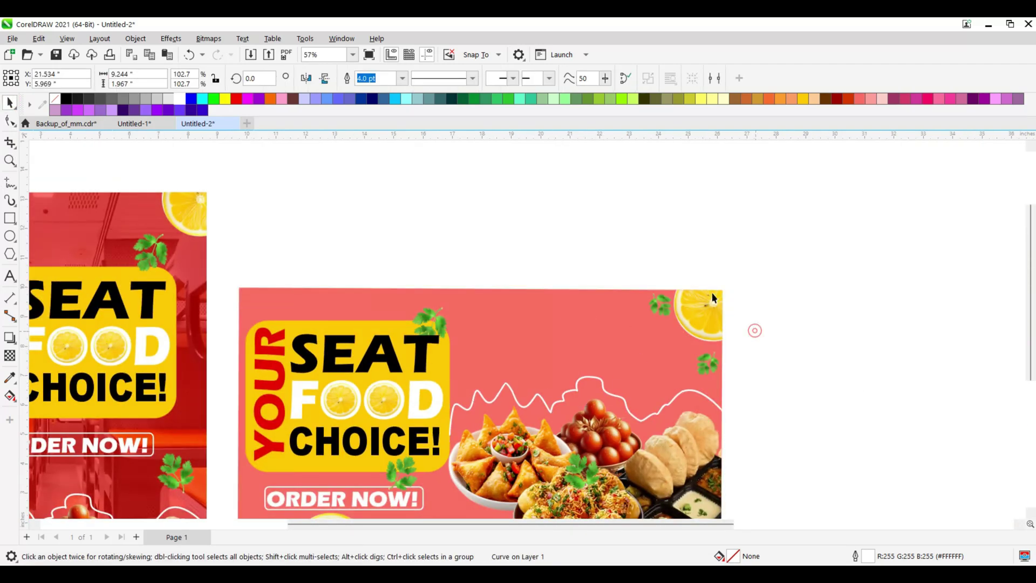
pyautogui.scroll(-2, 707, 324)
pyautogui.scroll(2, 660, 455)
pyautogui.scroll(-4, 530, 389)
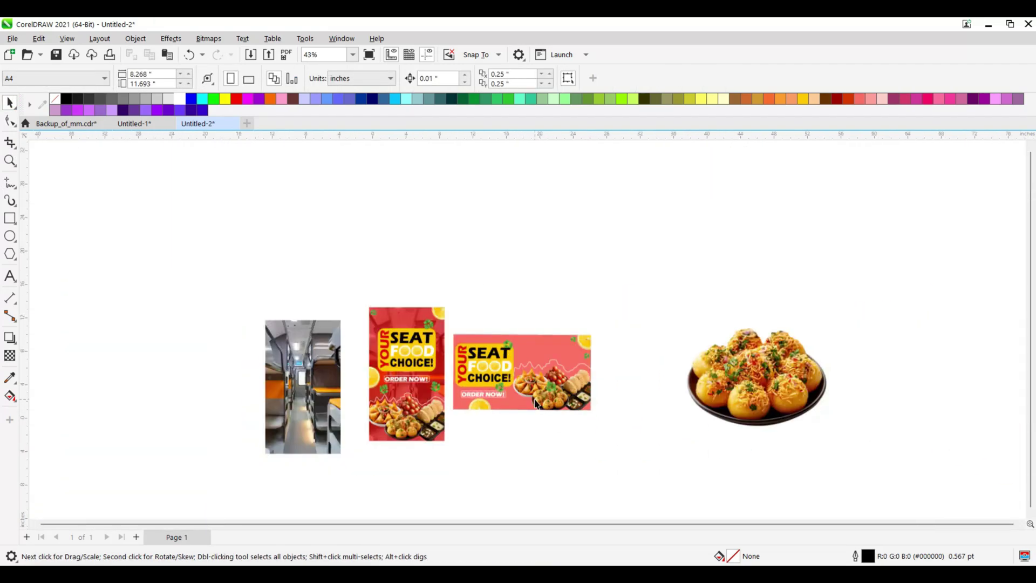
# Move the train coach photo to the right end of the landscape design and rotate it to about 270.8°
pyautogui.scroll(-1, 534, 399)
pyautogui.moveTo(357, 416); pyautogui.dragTo(576, 423)
pyautogui.scroll(1, 587, 382)
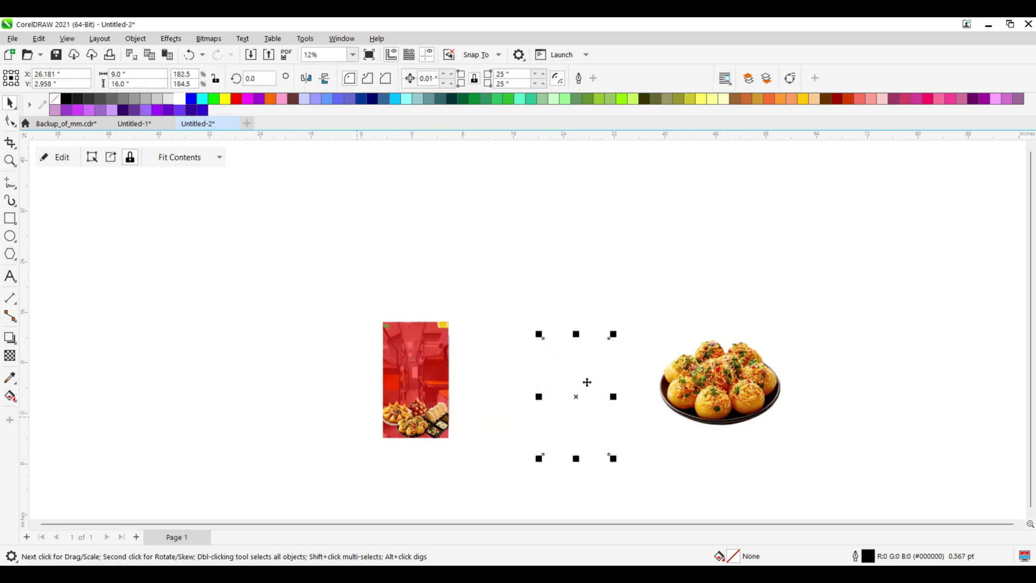
pyautogui.scroll(1, 587, 382)
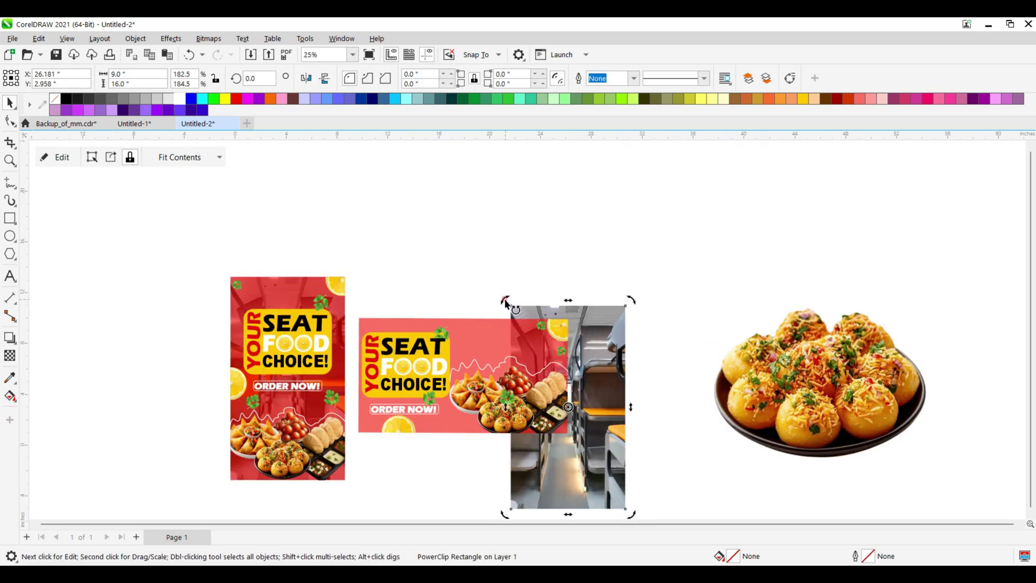
pyautogui.moveTo(505, 302); pyautogui.dragTo(659, 358)
pyautogui.scroll(2, 647, 427)
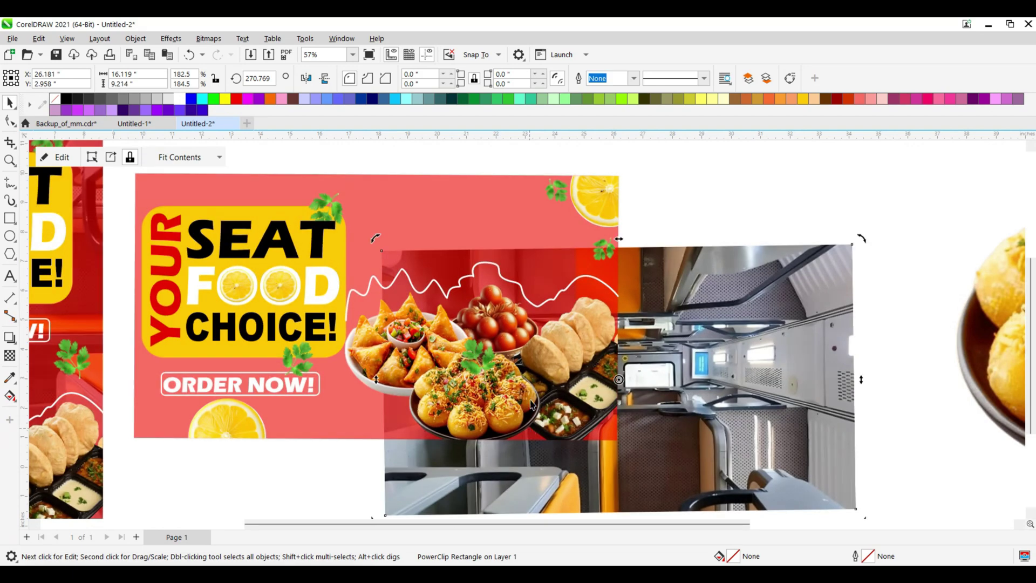
# Move the coach photo behind the landscape overlay and correct its rotation to about 270.1°
pyautogui.scroll(-1, 647, 426)
pyautogui.moveTo(647, 426); pyautogui.dragTo(506, 384)
pyautogui.scroll(1, 507, 383)
pyautogui.scroll(2, 507, 383)
pyautogui.scroll(8, 174, 469)
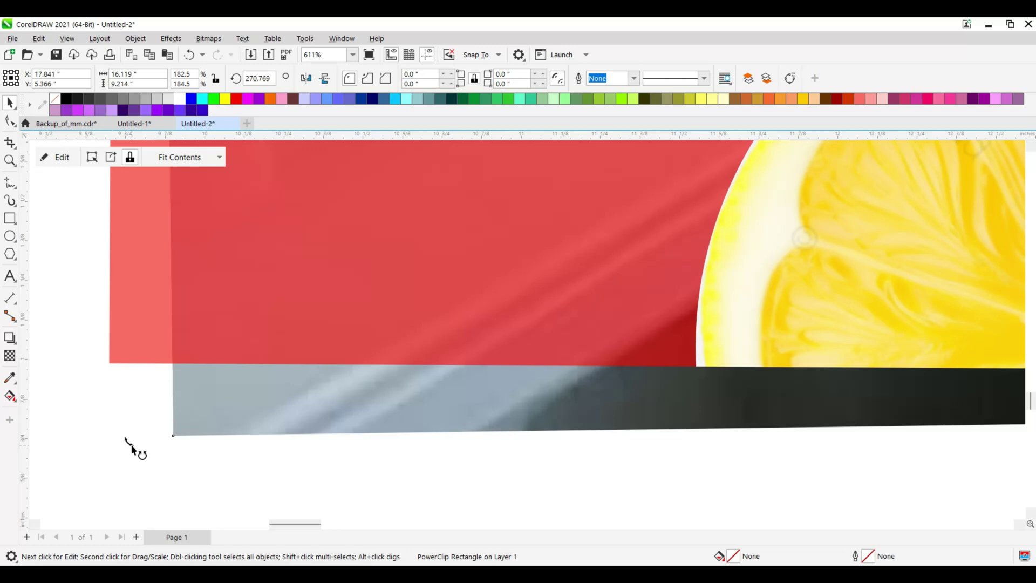
pyautogui.moveTo(132, 446); pyautogui.dragTo(136, 408)
pyautogui.click(126, 423)
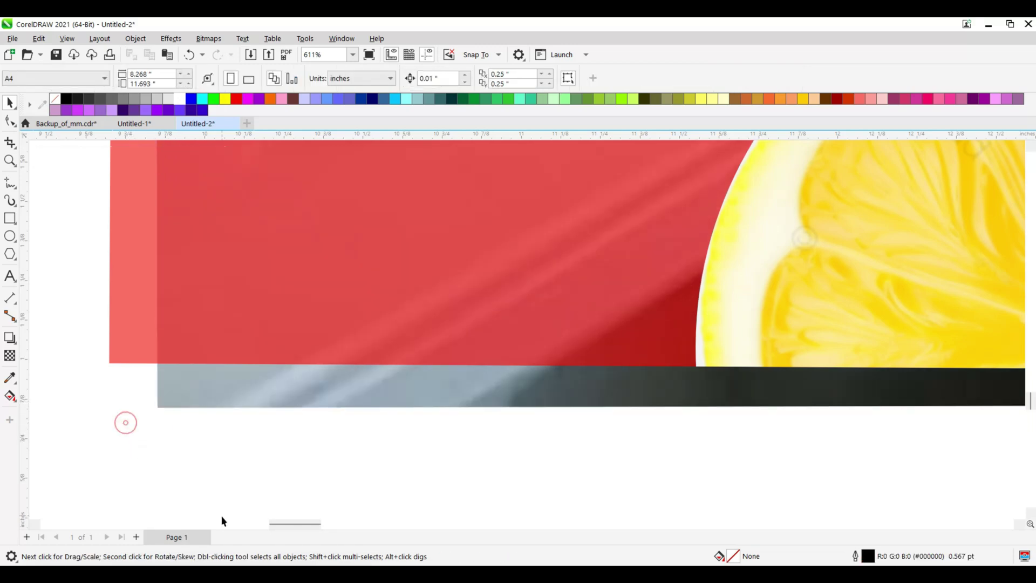
# Fine-tune the coach photo's rotation to about 269.9° at the overlay's lower left corner
pyautogui.scroll(-6, 393, 439)
pyautogui.scroll(1, 311, 415)
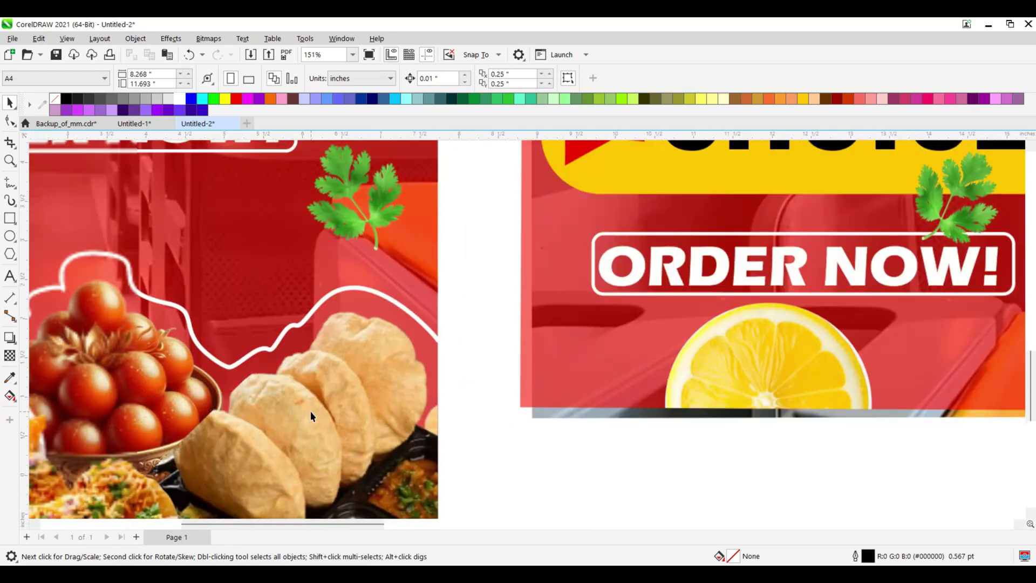
pyautogui.scroll(4, 585, 414)
pyautogui.doubleClick(586, 412)
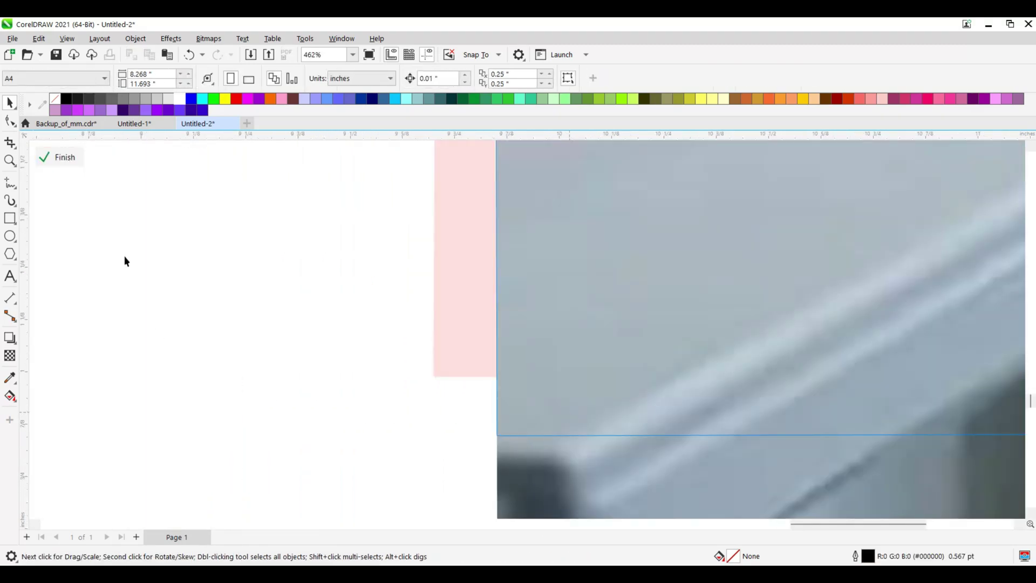
pyautogui.click(59, 158)
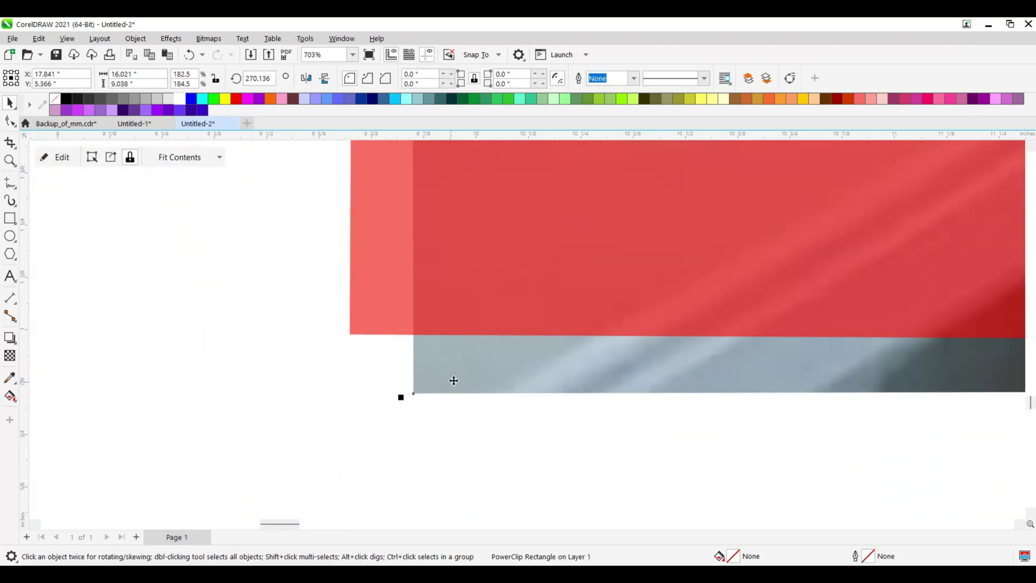
pyautogui.click(453, 381)
pyautogui.scroll(3, 451, 378)
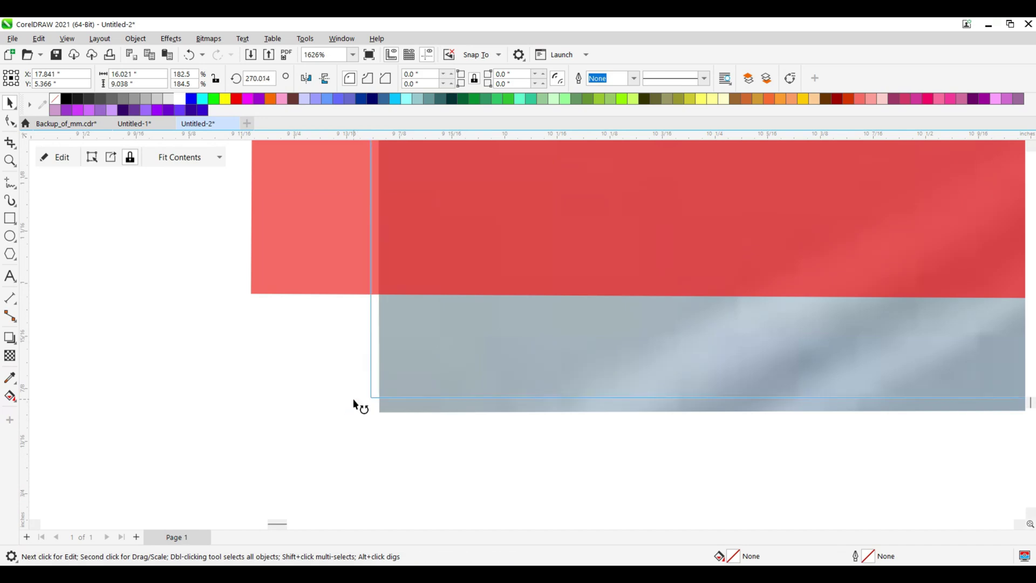
pyautogui.moveTo(354, 403); pyautogui.dragTo(354, 387)
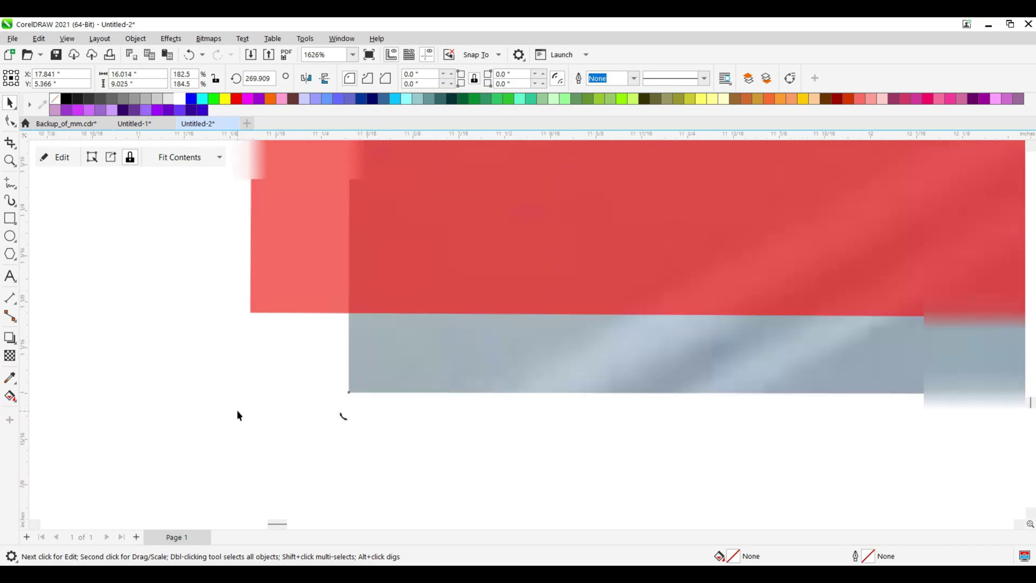
# Align the coach photo with the landscape overlay's lower right corner and fine-tune its rotation to about 269.8°
pyautogui.scroll(-6, 235, 414)
pyautogui.hscroll(5, 715, 423)
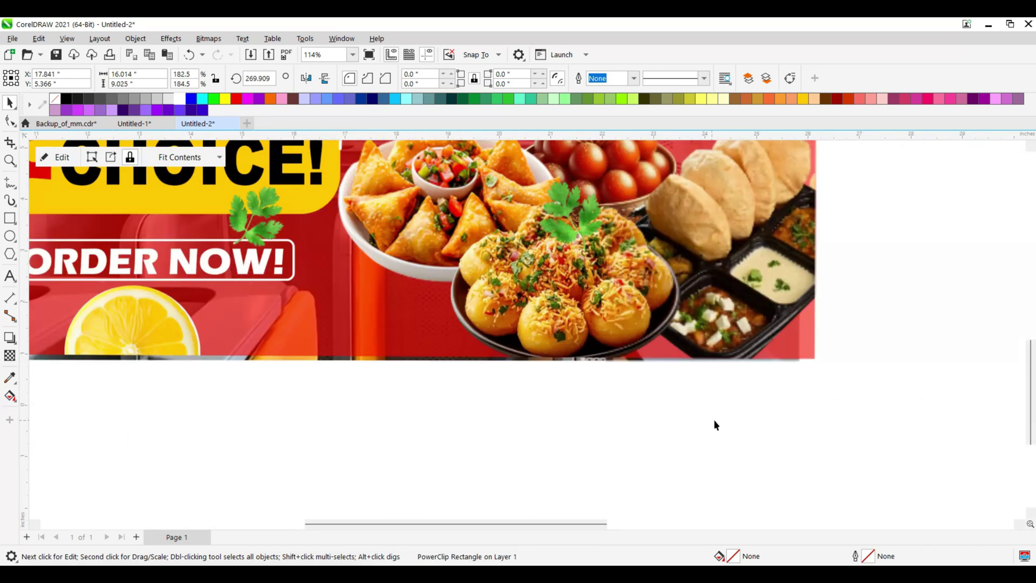
pyautogui.scroll(6, 815, 374)
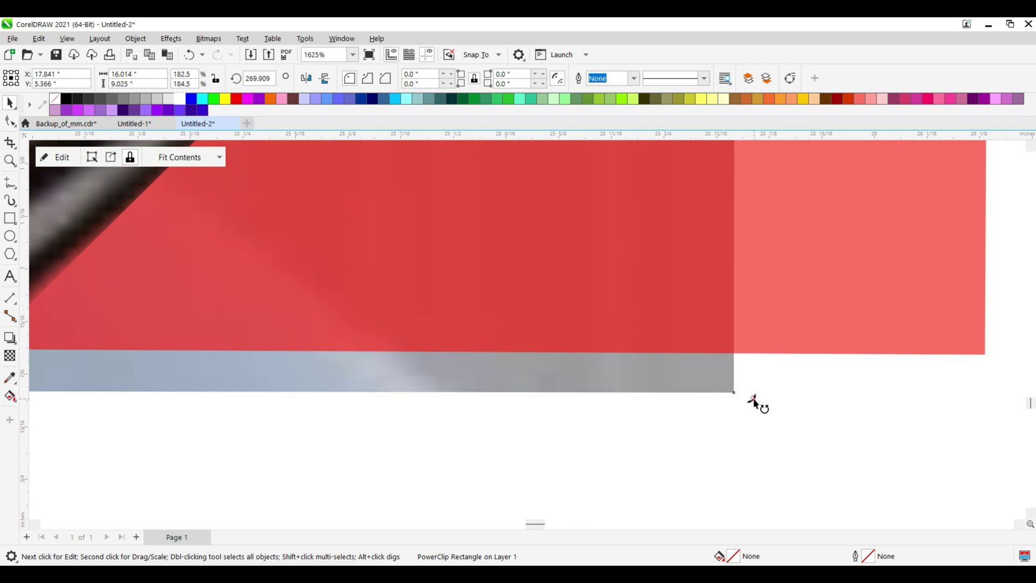
pyautogui.moveTo(753, 402); pyautogui.dragTo(836, 374)
pyautogui.scroll(-2, 751, 410)
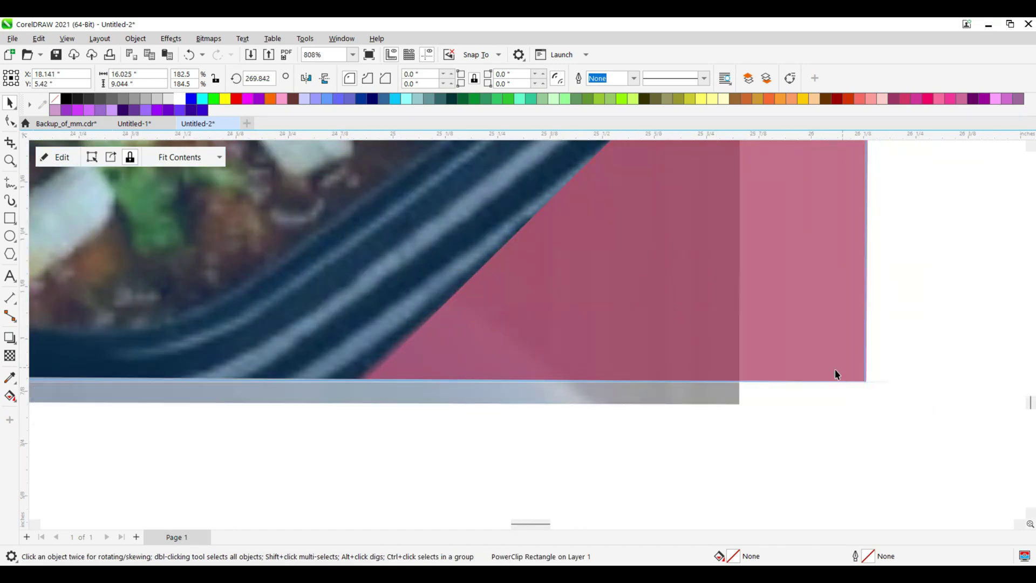
# Narrow the landscape design's red overlay from its left edge to about 16.04 in wide
pyautogui.scroll(-7, 836, 373)
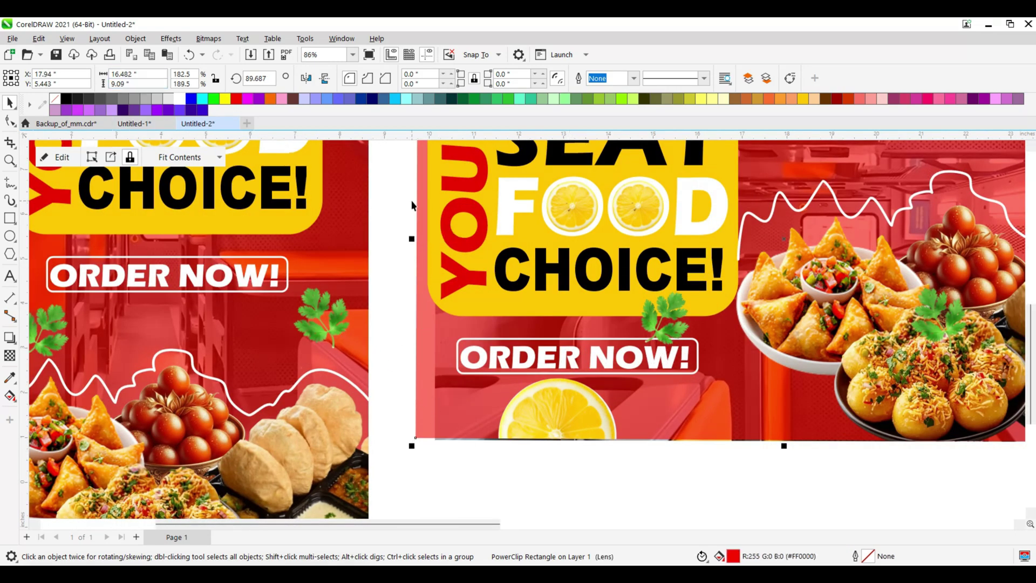
pyautogui.scroll(1, 412, 205)
pyautogui.moveTo(412, 231)
pyautogui.mouseDown()
pyautogui.moveTo(438, 231)
pyautogui.moveTo(432, 236)
pyautogui.mouseUp()
pyautogui.scroll(-3, 507, 464)
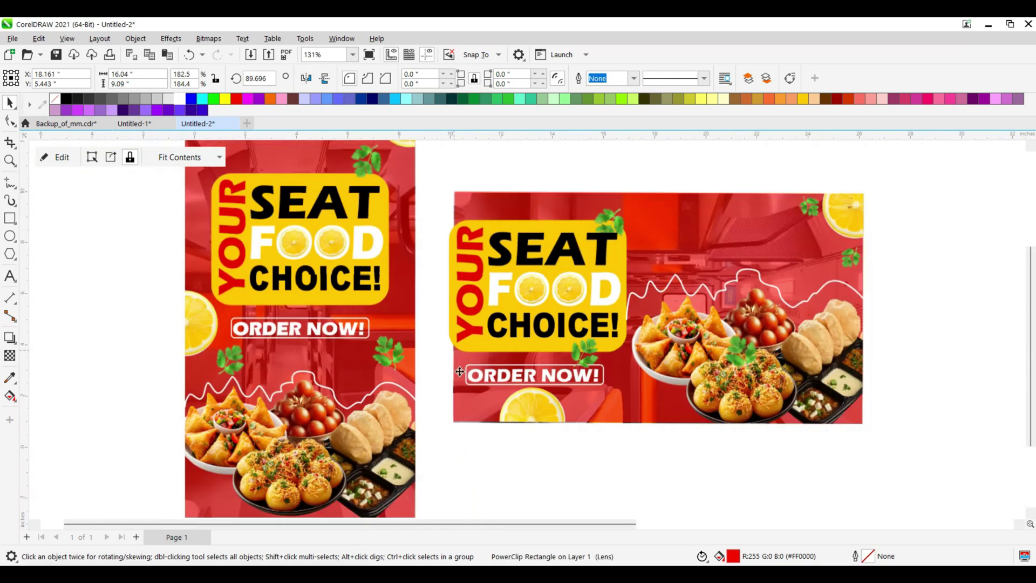
# Scale the coach photo down from its lower left corner to about 15.95 × 9 in to fit the overlay
pyautogui.scroll(7, 464, 440)
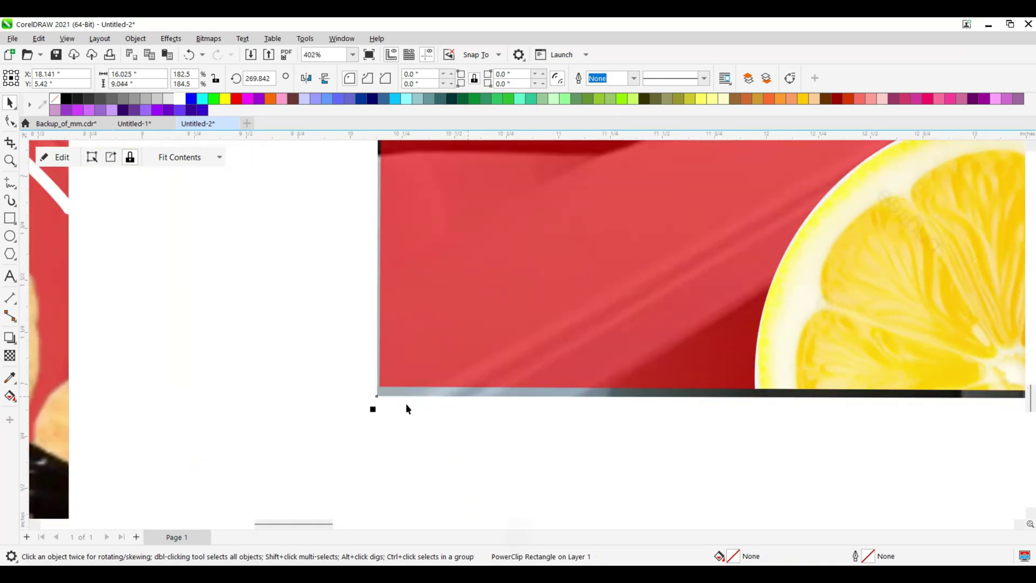
pyautogui.moveTo(376, 412); pyautogui.dragTo(383, 400)
pyautogui.scroll(-6, 385, 370)
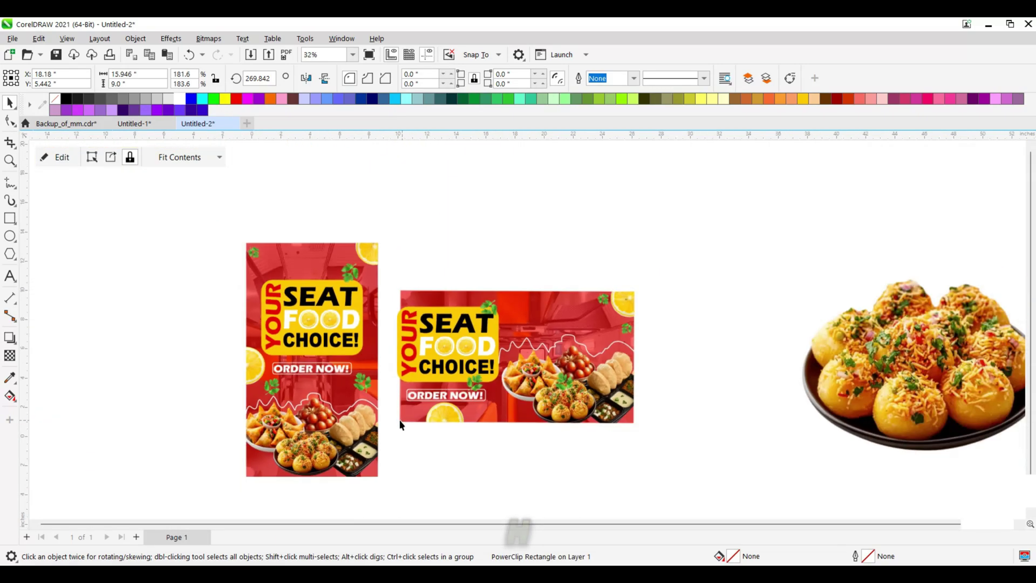
# Scale the landscape design's headline, its leaves and the ORDER NOW! label together to about 6.66 × 6.6 in, inside the left edge
pyautogui.scroll(2, 302, 287)
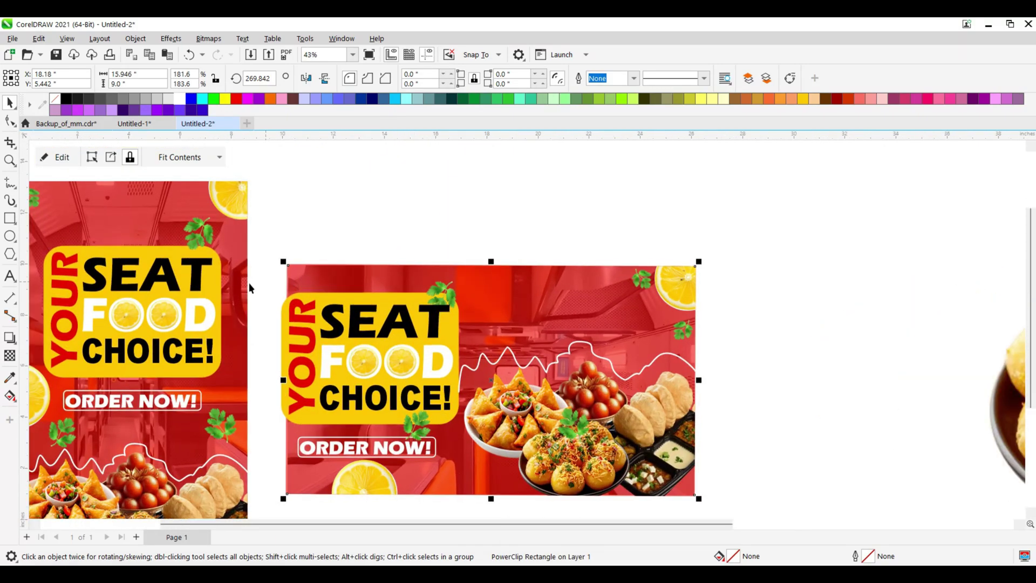
pyautogui.scroll(-2, 278, 284)
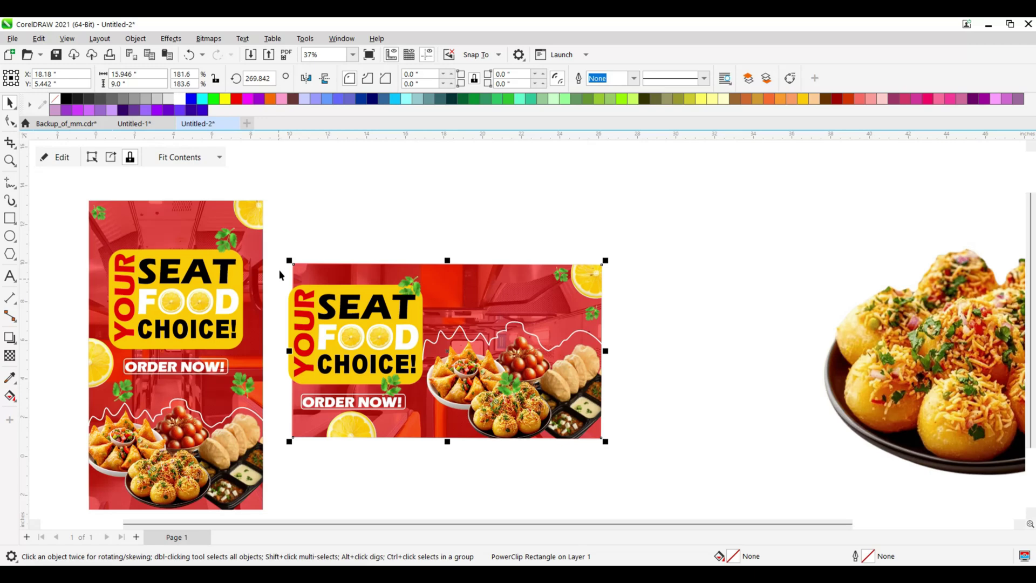
pyautogui.moveTo(446, 430); pyautogui.dragTo(446, 430)
pyautogui.scroll(4, 386, 403)
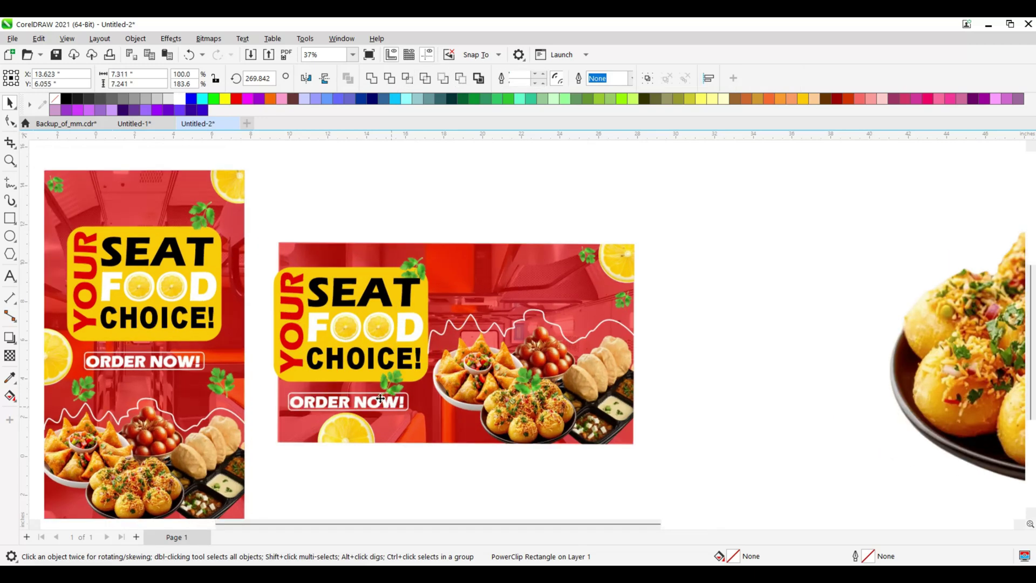
pyautogui.moveTo(215, 171); pyautogui.dragTo(232, 184)
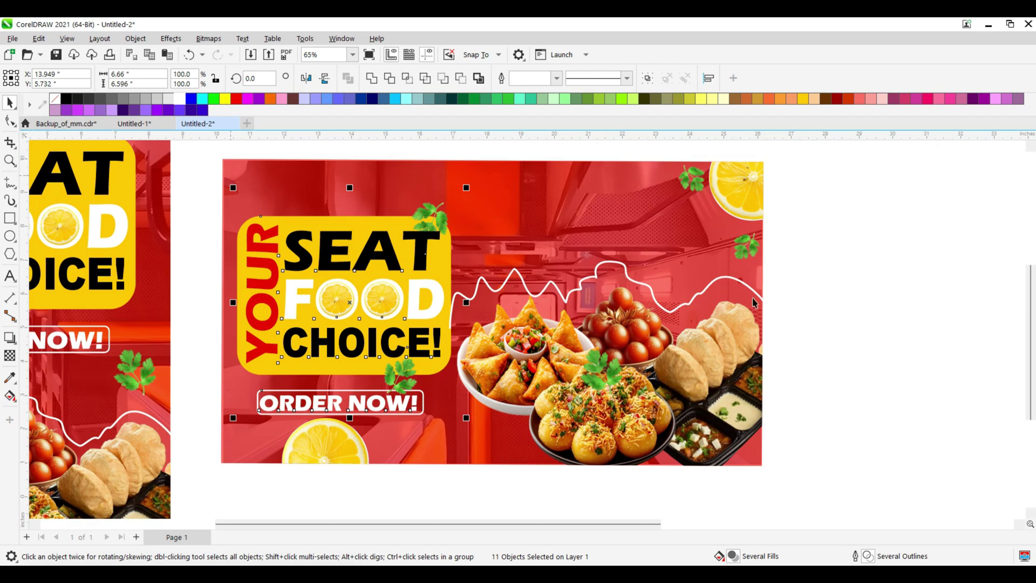
pyautogui.click(792, 302)
# Delete the large loose picture of the chaat plate beside the landscape design
pyautogui.scroll(-4, 590, 370)
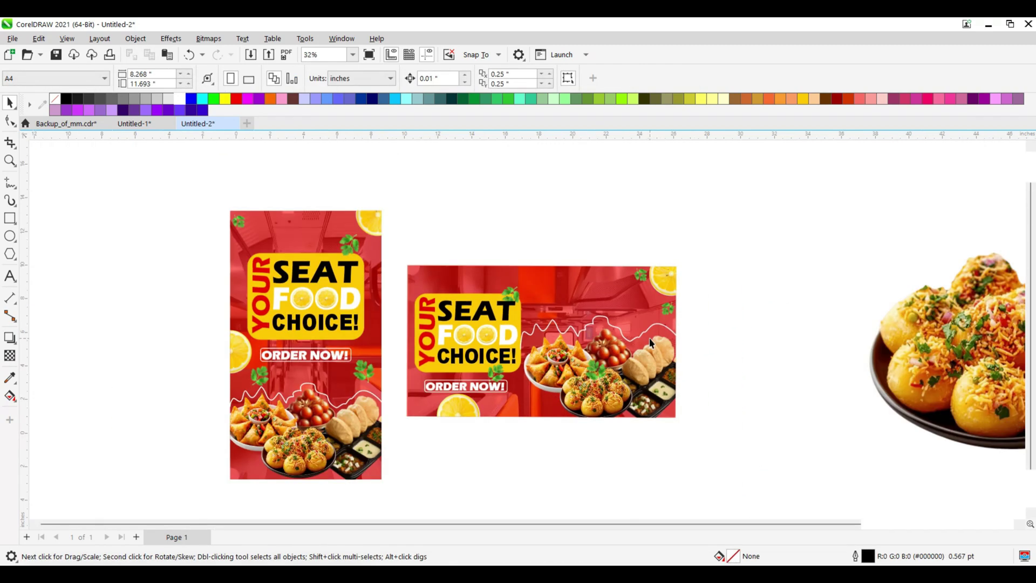
pyautogui.scroll(1, 522, 322)
pyautogui.scroll(-2, 553, 310)
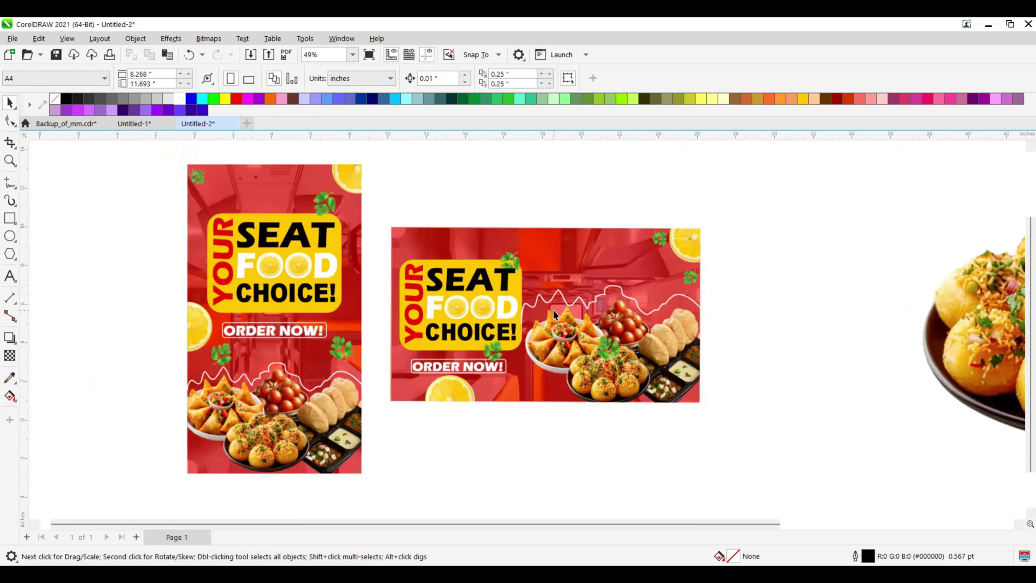
pyautogui.scroll(1, 558, 405)
pyautogui.click(1003, 352)
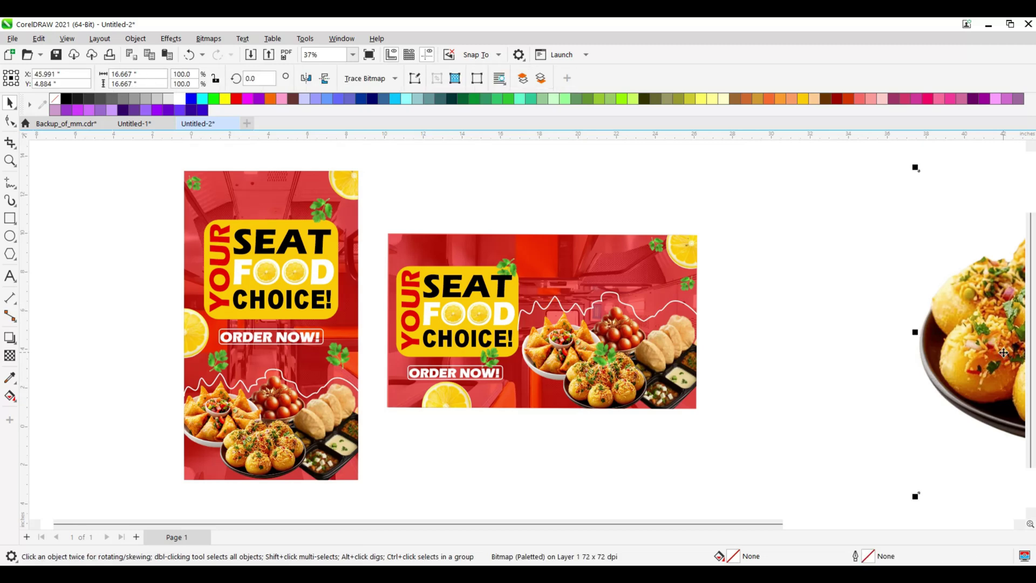
pyautogui.press('Delete')
# Review the portrait and landscape posters side by side, checking overall layout and details
pyautogui.scroll(1, 314, 416)
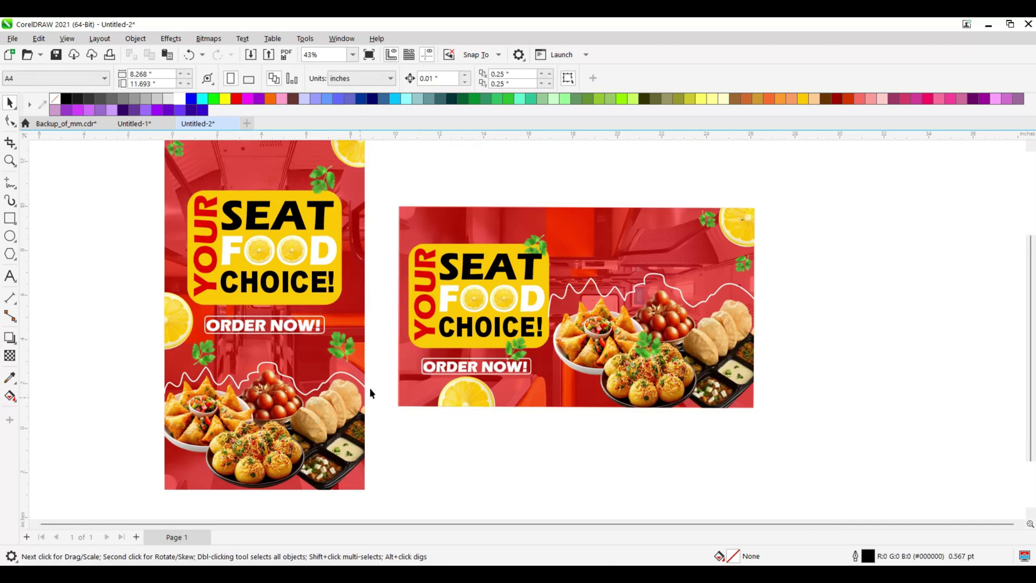
pyautogui.scroll(-2, 402, 326)
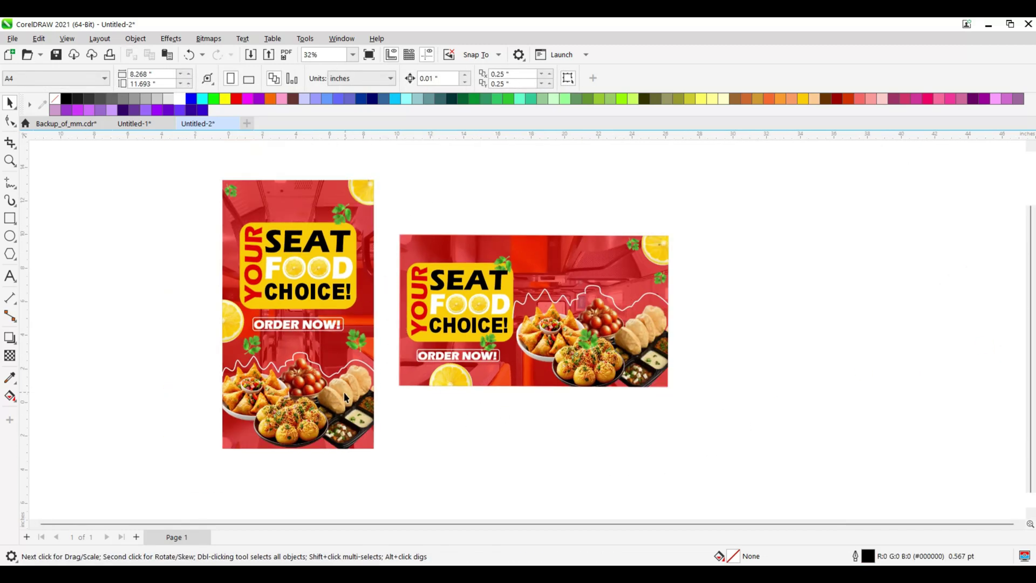
pyautogui.scroll(1, 522, 324)
pyautogui.scroll(2, 522, 281)
pyautogui.scroll(-1, 583, 246)
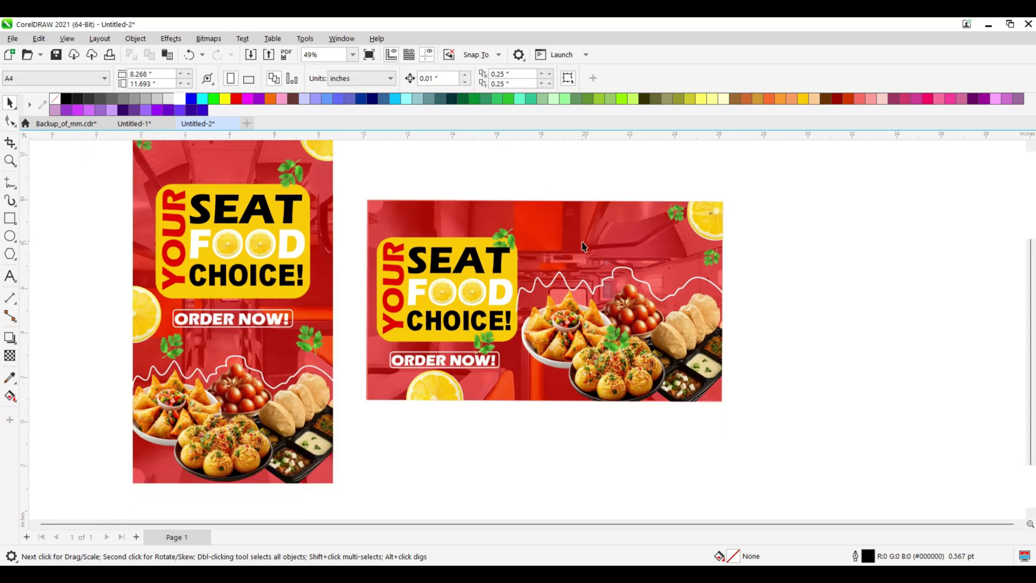
pyautogui.scroll(-2, 583, 247)
pyautogui.scroll(1, 581, 171)
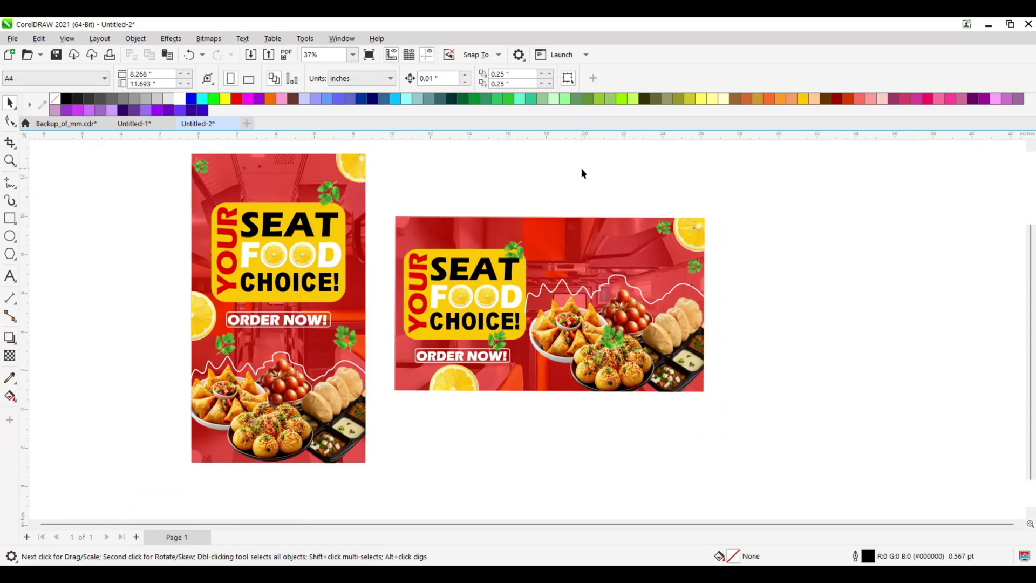
pyautogui.scroll(1, 556, 276)
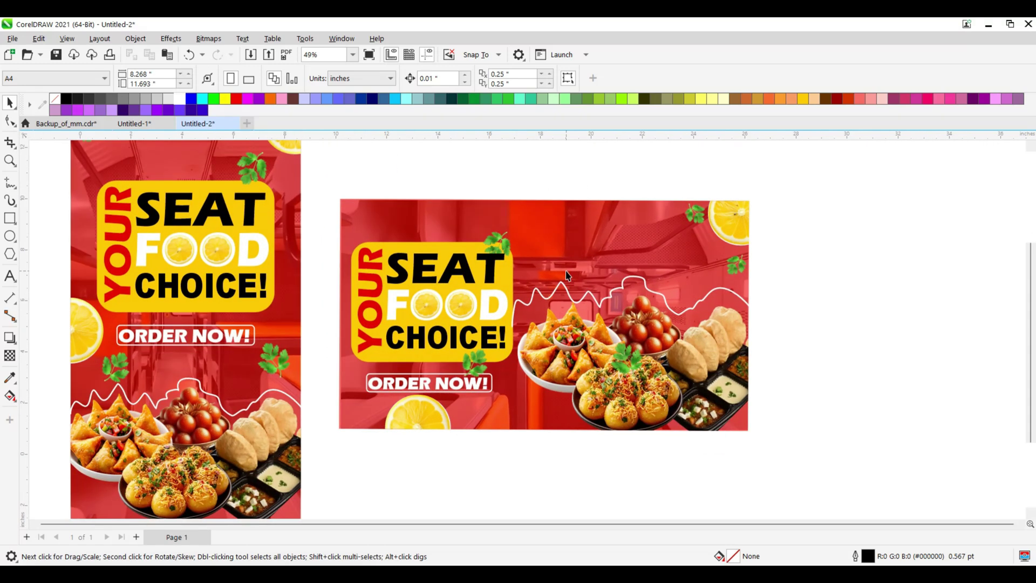